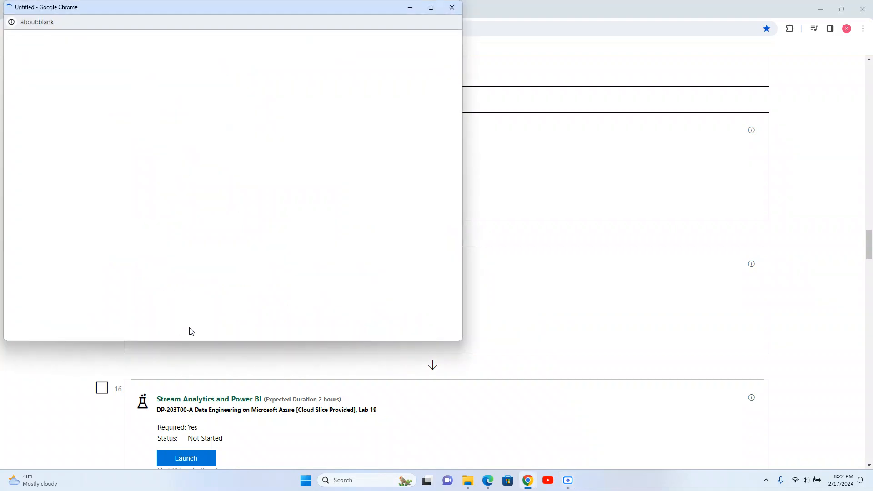
Step: Maximize the lab launch window so the Azure portal and lab instructions load
double_click(194, 13)
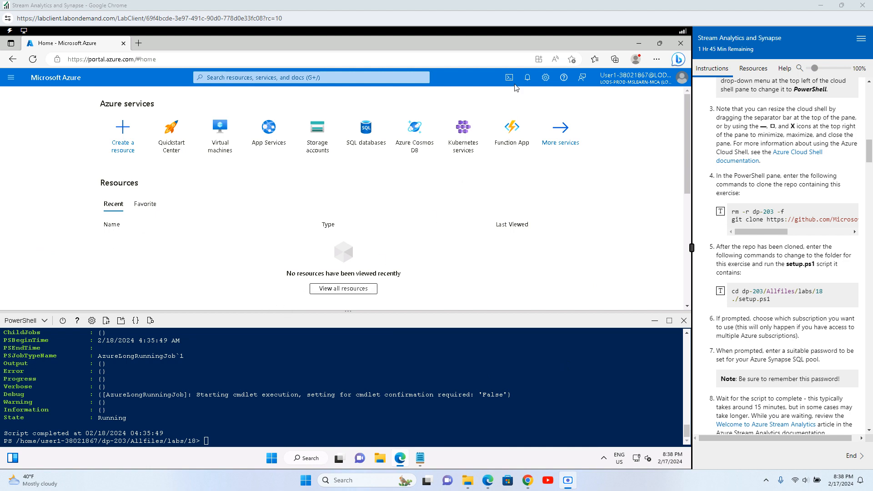
Step: Read the lab's Ingest streaming data and View the streaming source instructions
scroll(744, 300, down, 2)
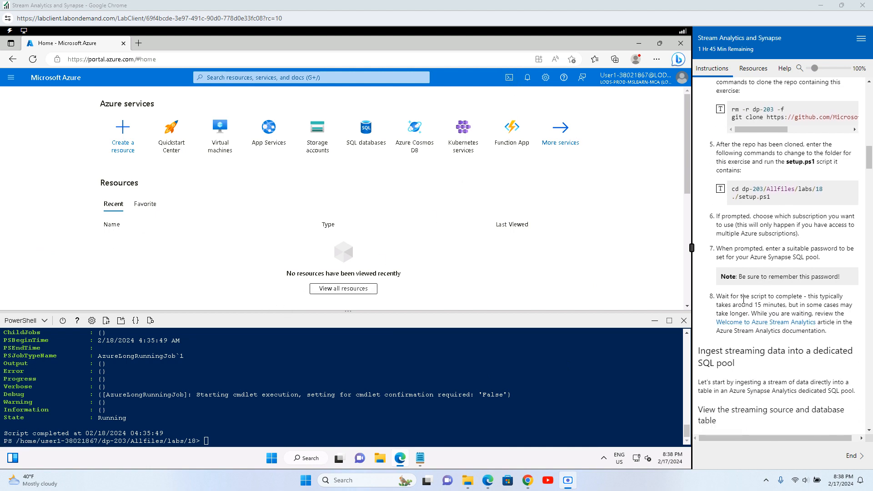
drag(736, 296, 820, 299)
scroll(821, 299, down, 3)
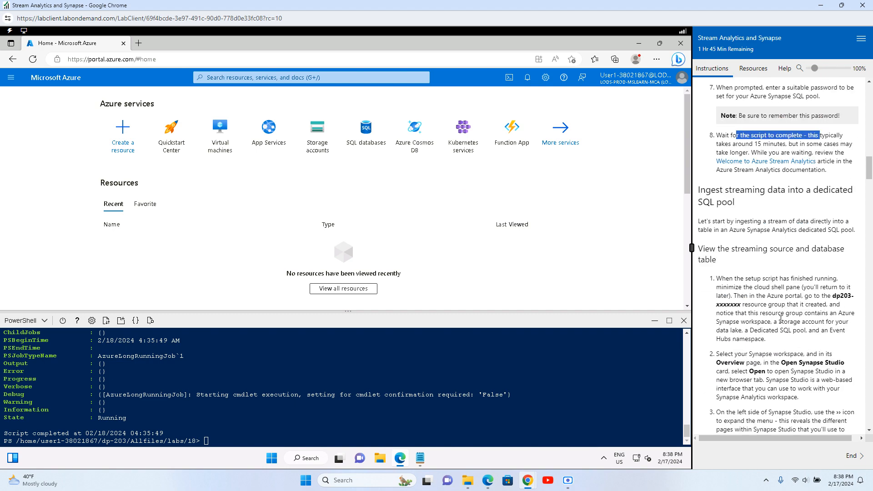
drag(710, 179, 855, 221)
click(743, 204)
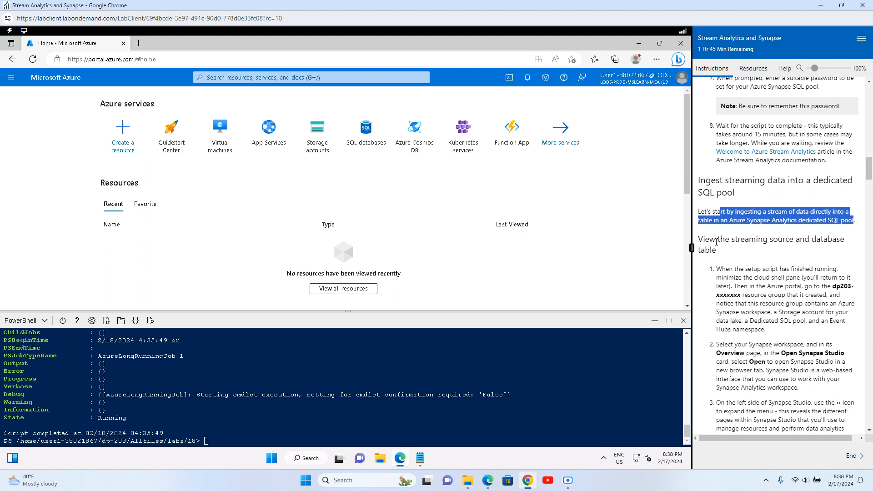
drag(704, 239, 829, 238)
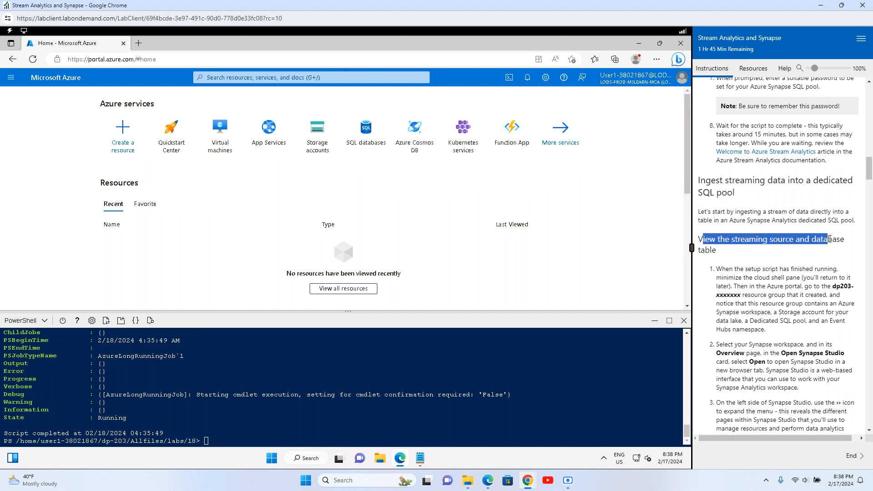
drag(747, 253, 704, 234)
click(744, 247)
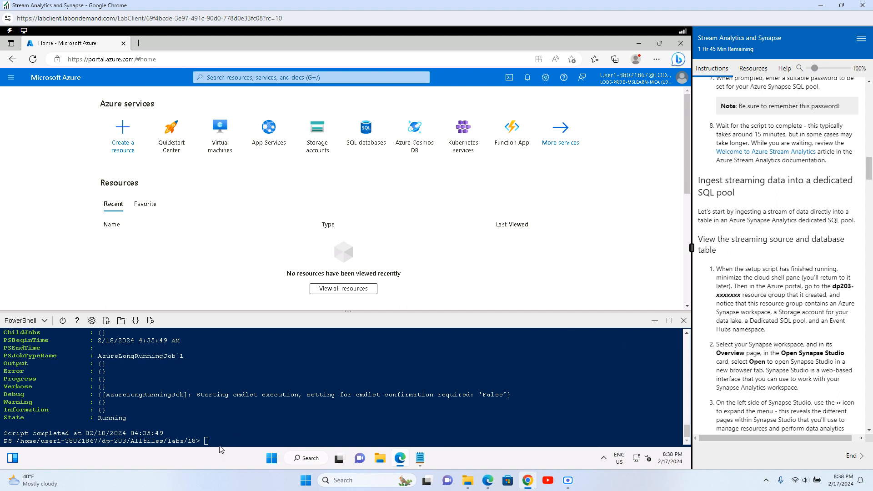
Step: Run exit in the PowerShell Cloud Shell and quit the timed-out session
text(exi)
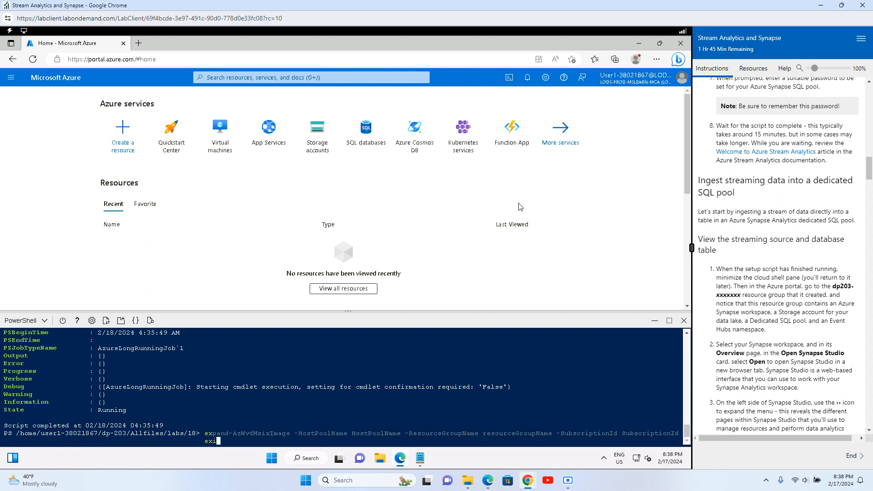
key(BackSpace)
key(BackSpace)
key(BackSpace)
key(BackSpace)
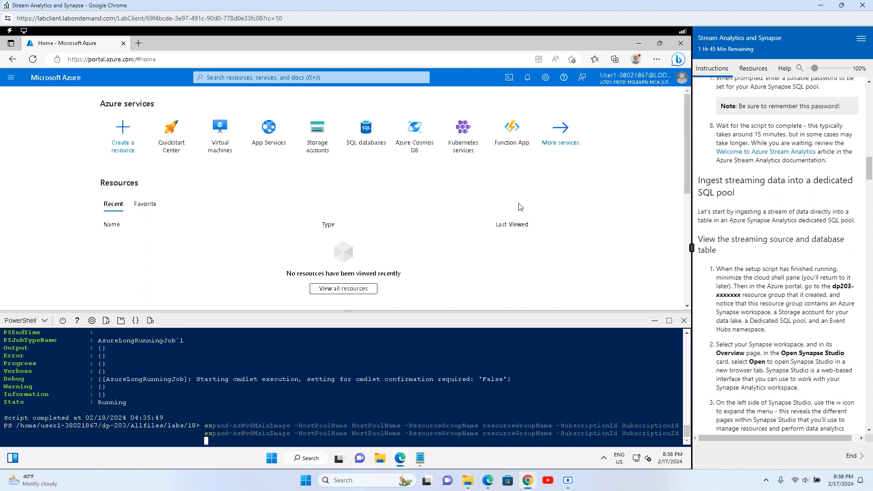
text(exi)
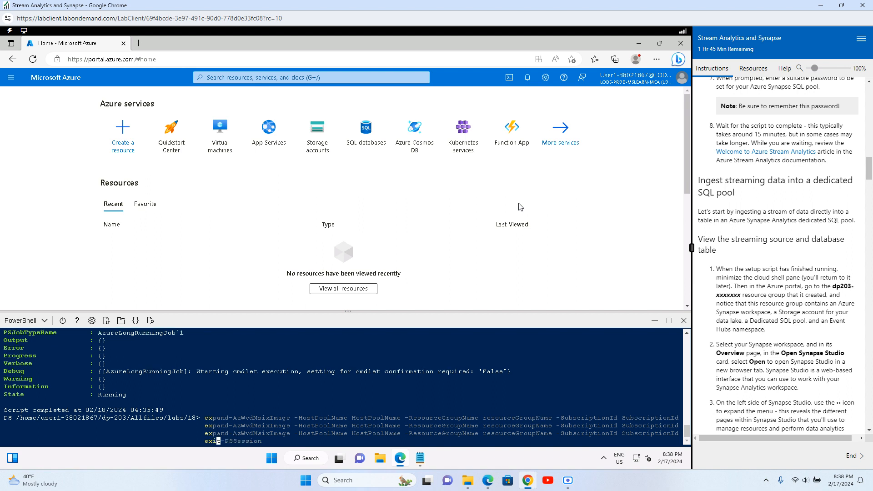
text(t)
key(Return)
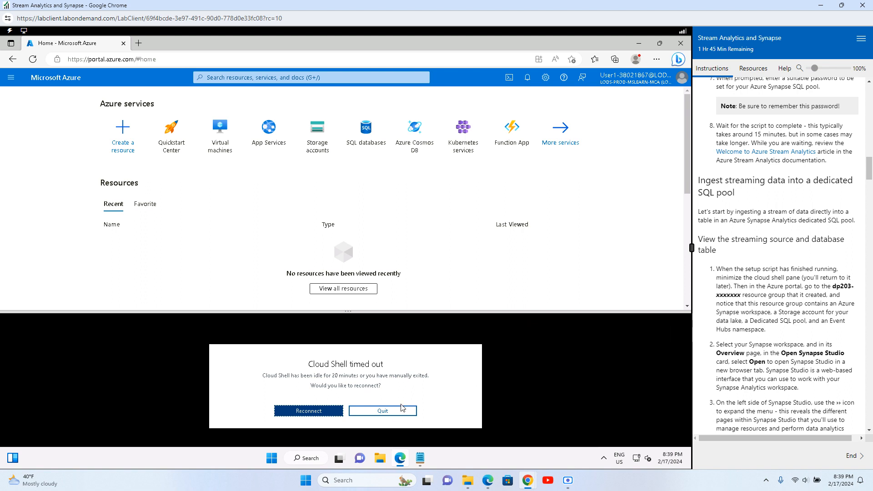
click(383, 411)
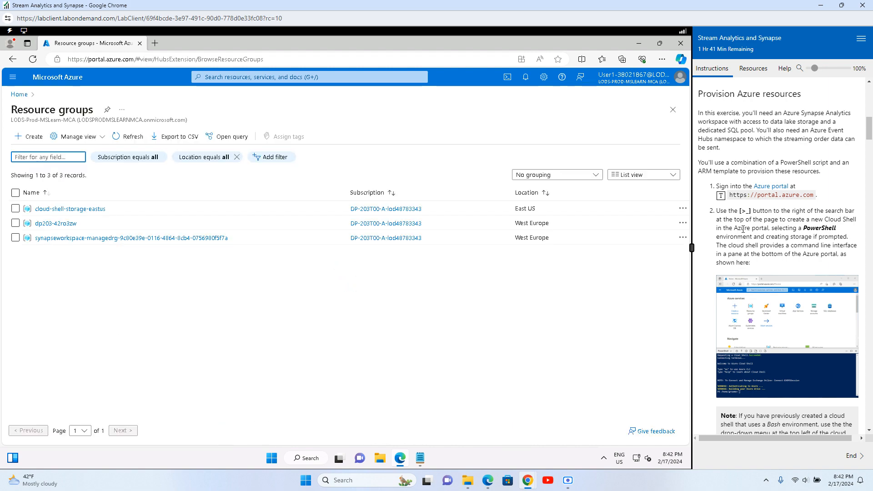
Step: Review the Ingest streaming data introduction and the View the streaming source heading
scroll(742, 229, down, 15)
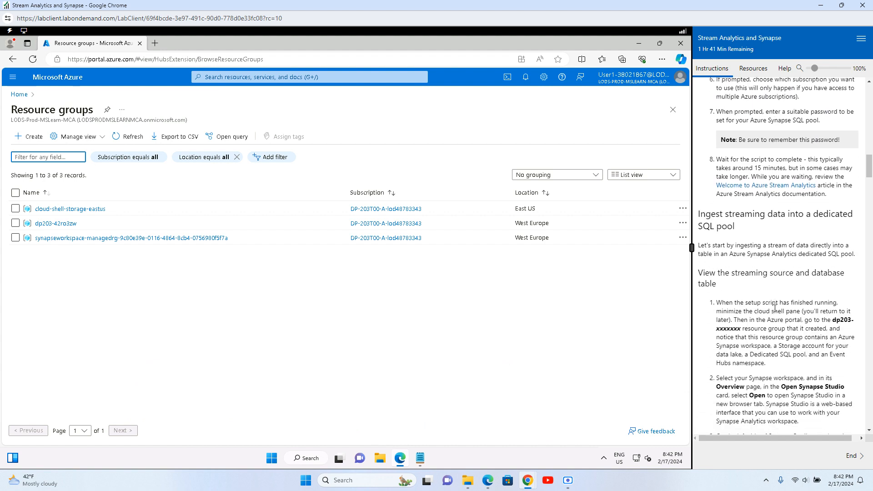
drag(708, 171, 817, 169)
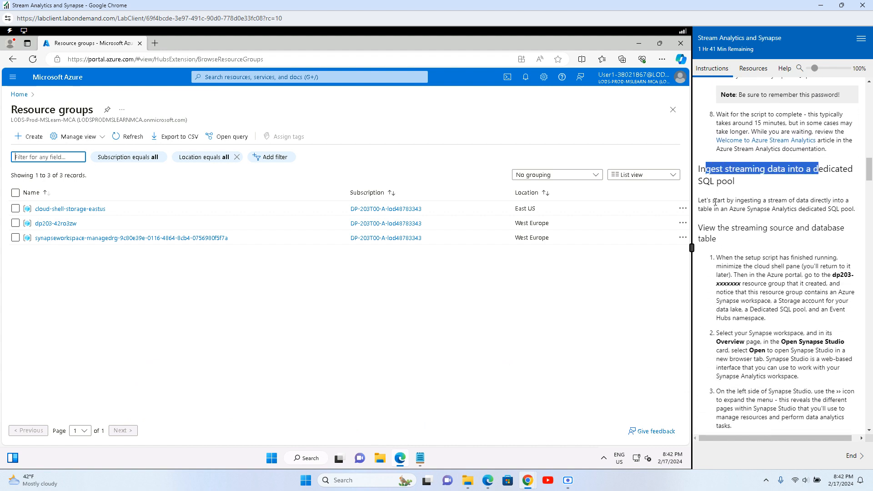
drag(715, 202, 819, 201)
scroll(726, 209, down, 1)
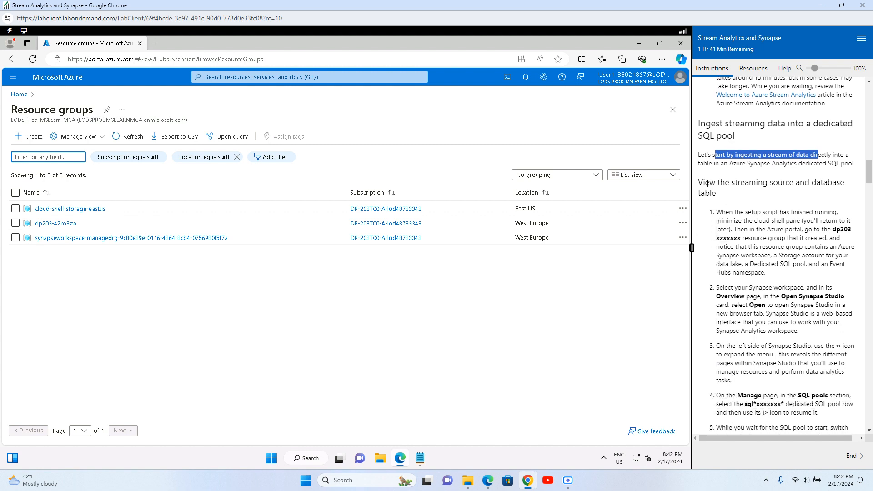
mouse_move(707, 184)
mouse_down()
mouse_move(810, 179)
mouse_move(711, 195)
mouse_up()
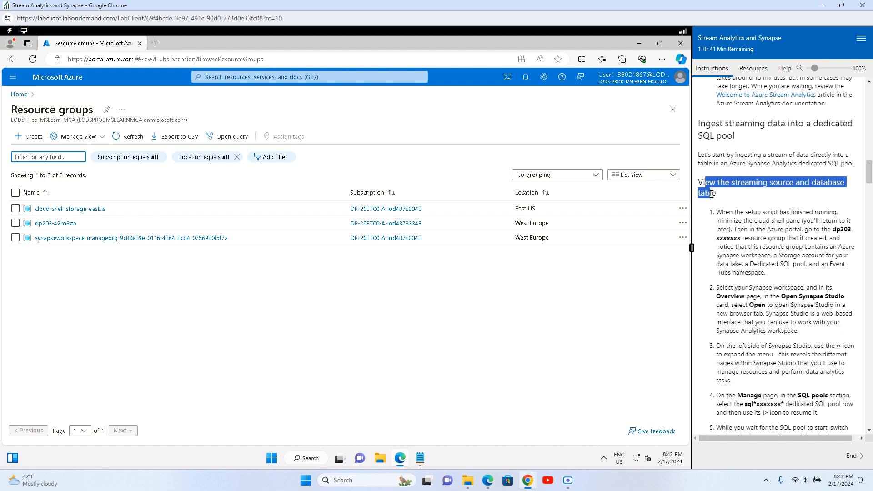
click(775, 209)
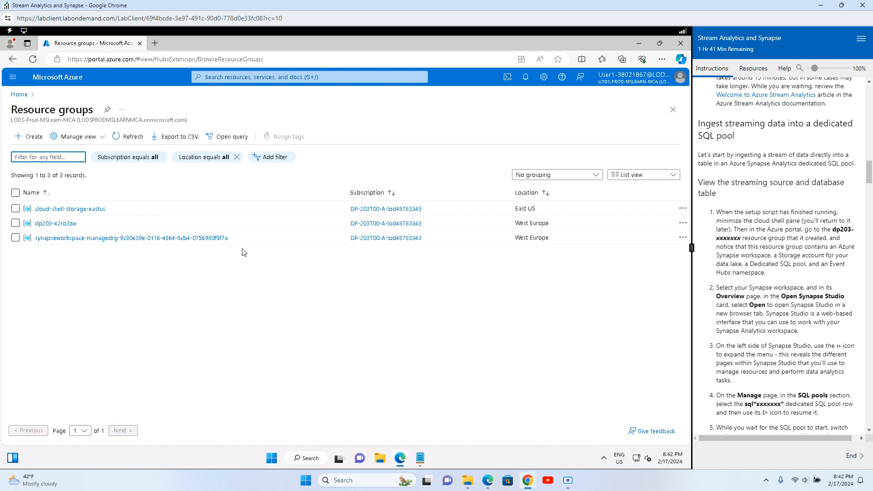
Step: Read which resources step 1 expects, then open the dp203-42ro3zw resource group
drag(785, 207, 843, 213)
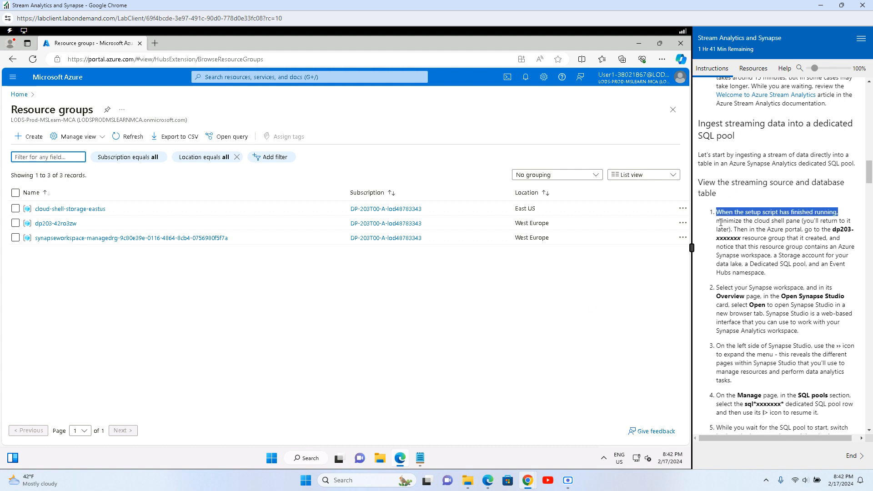
drag(721, 222, 842, 230)
drag(758, 238, 820, 237)
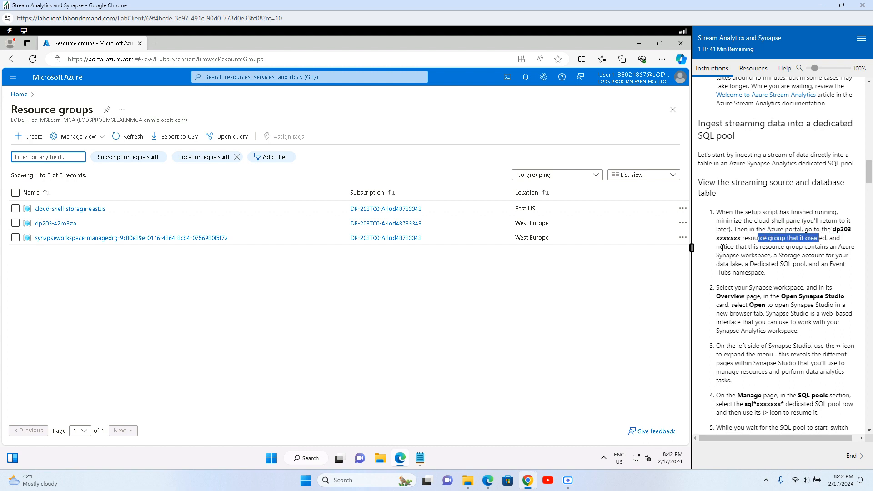
drag(719, 246, 832, 247)
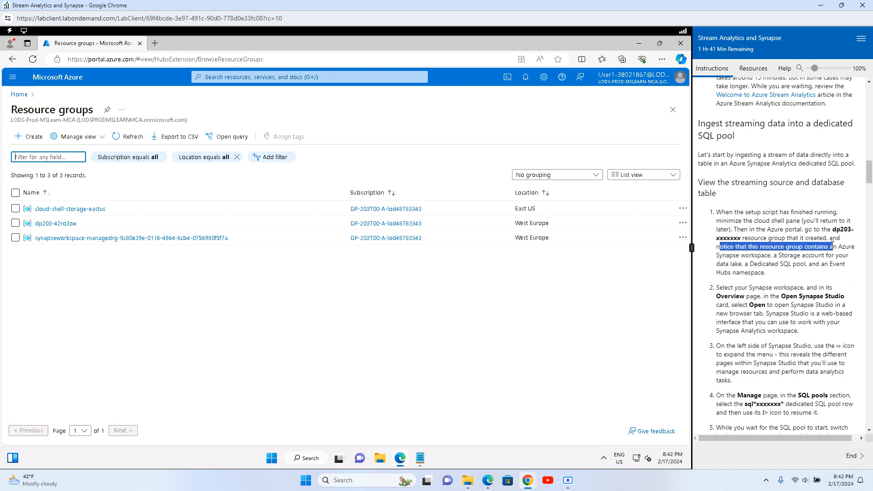
drag(727, 255, 770, 255)
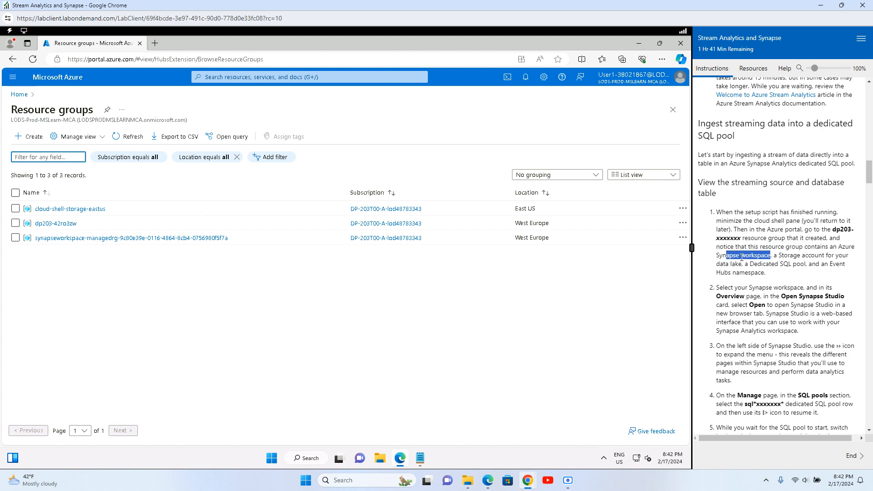
drag(720, 265, 845, 264)
click(720, 273)
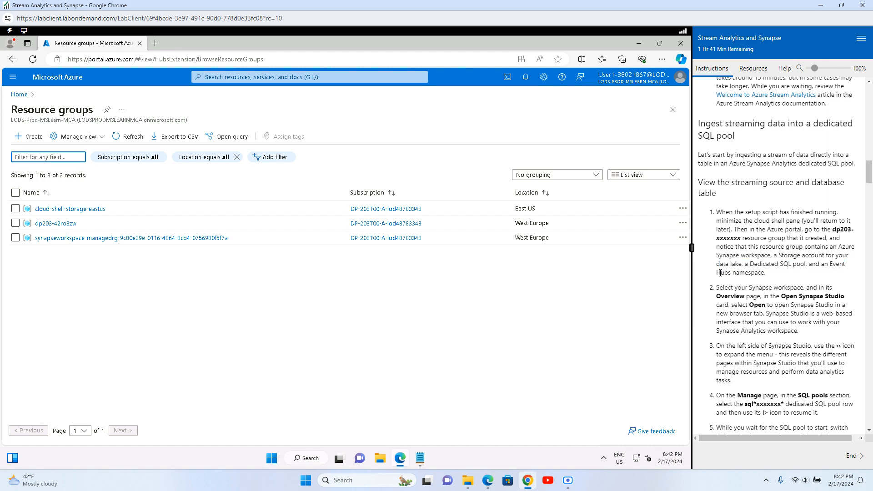
drag(720, 272, 766, 273)
click(55, 223)
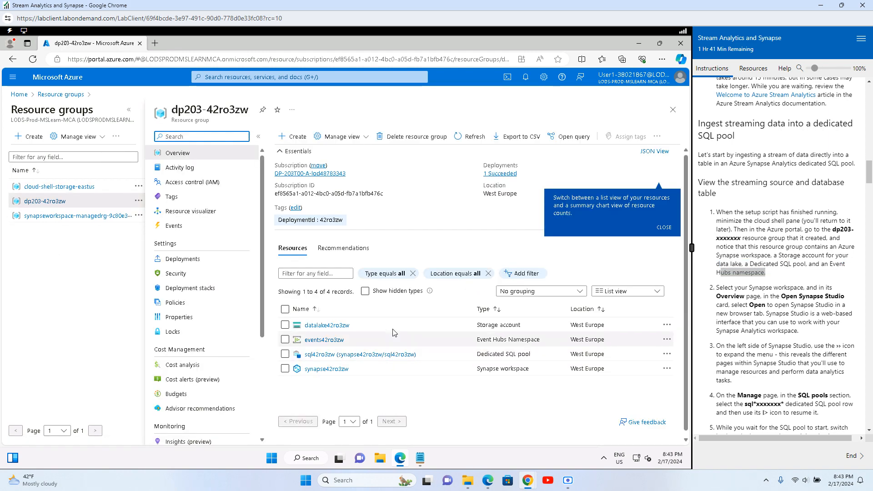
Step: Point out the storage account, Event Hubs namespace, dedicated SQL pool and Synapse workspace resources
triple_click(505, 327)
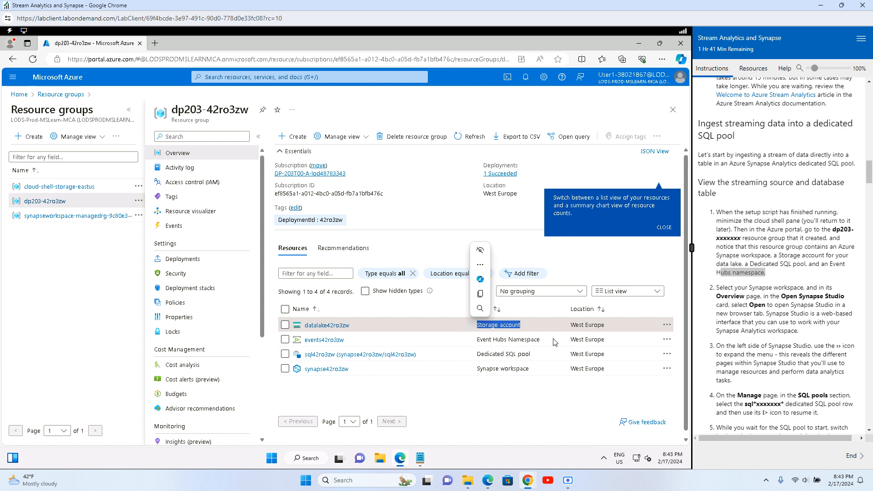
drag(546, 340, 468, 337)
drag(541, 354, 470, 355)
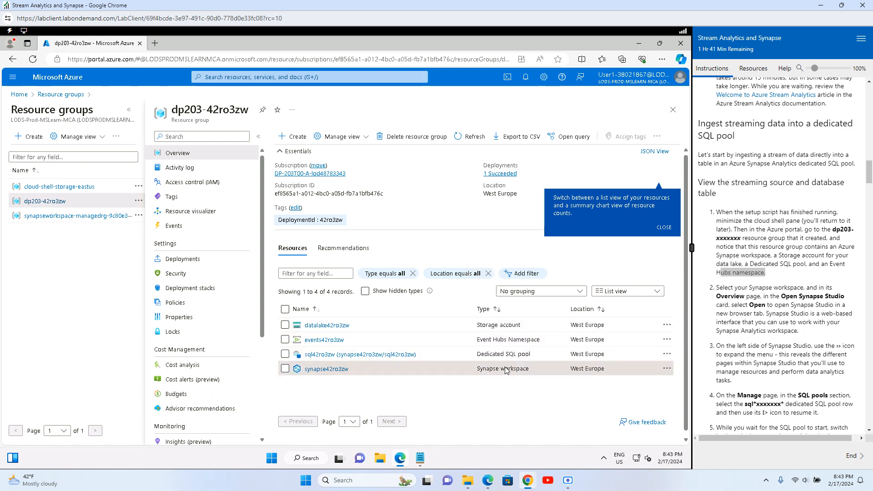
drag(542, 369, 465, 367)
click(423, 401)
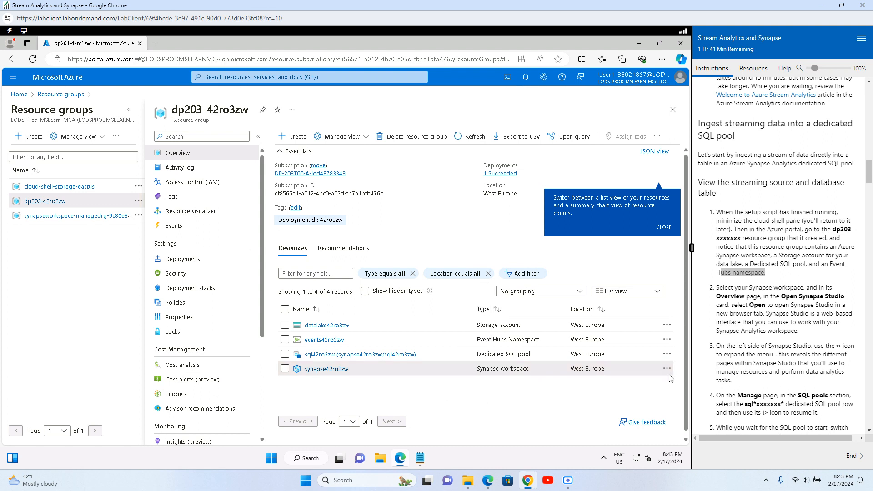
Step: Open Synapse Studio for synapse42ro3zw in a new tab, then return to dp203-42ro3zw
drag(724, 287, 817, 285)
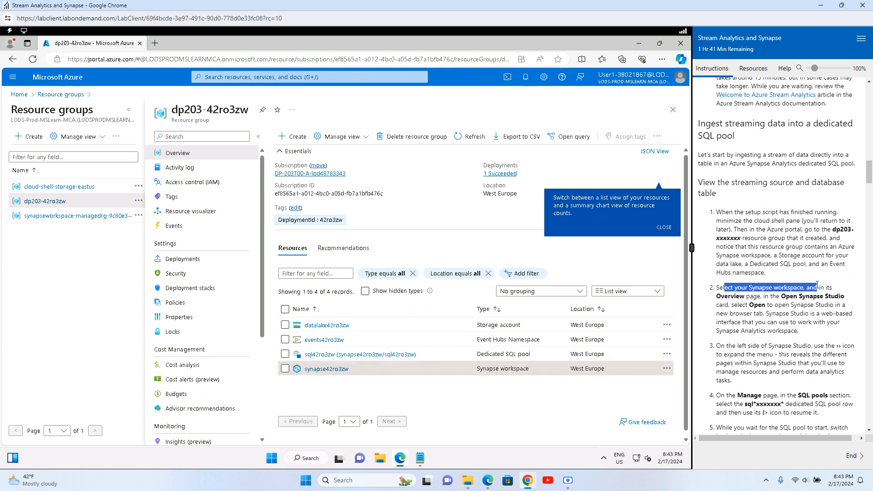
scroll(745, 308, down, 3)
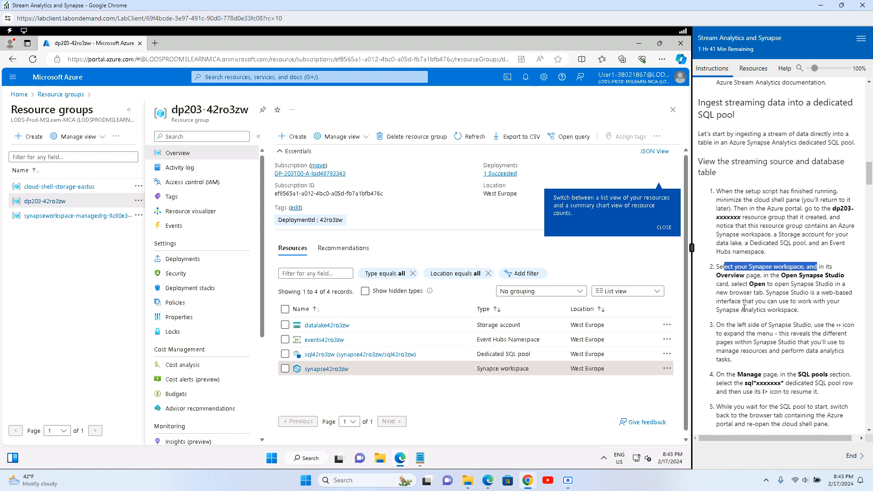
drag(739, 237, 835, 237)
scroll(749, 289, down, 2)
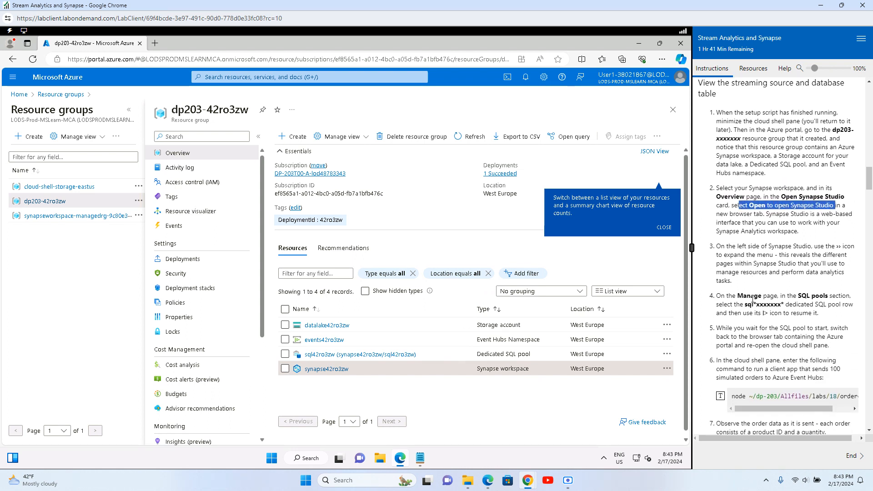
click(310, 369)
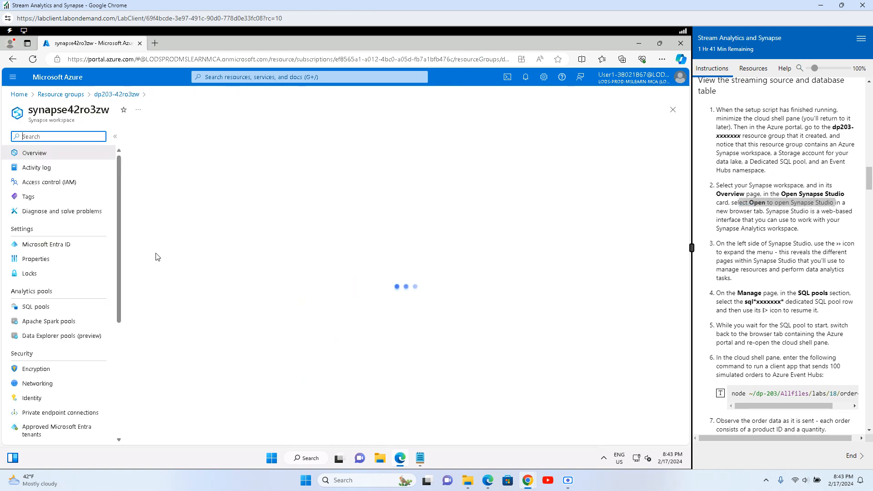
click(169, 346)
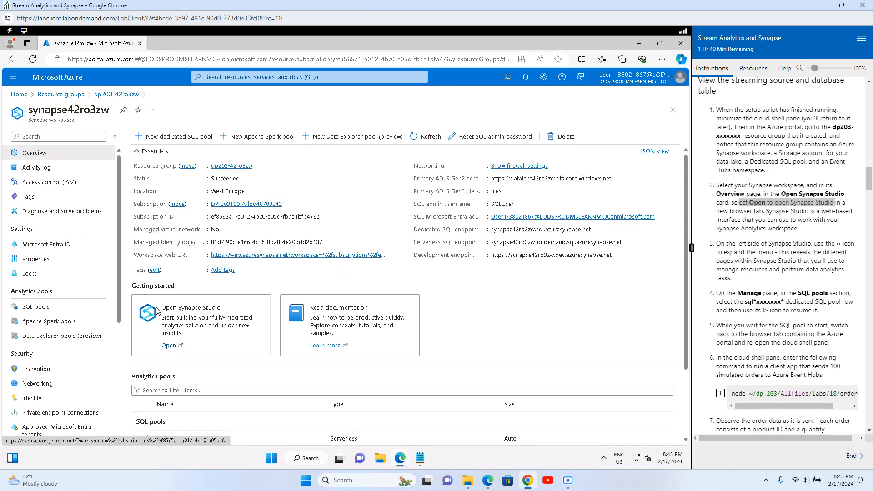
click(89, 44)
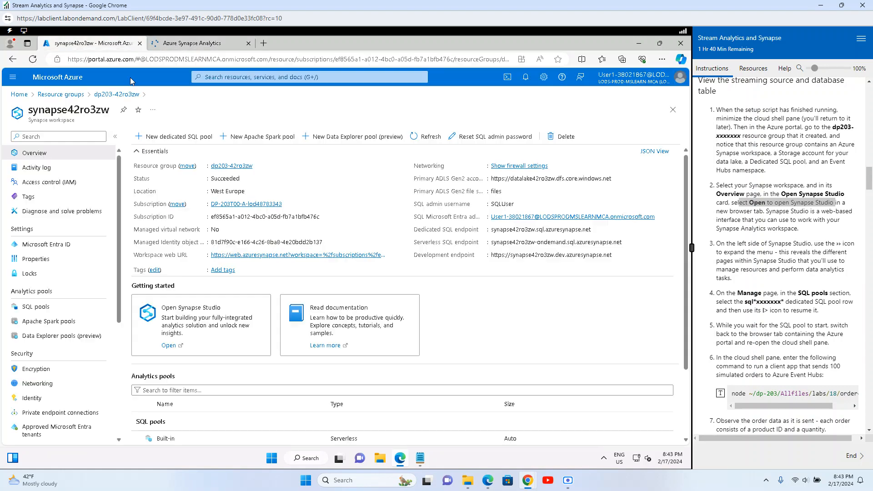
click(231, 165)
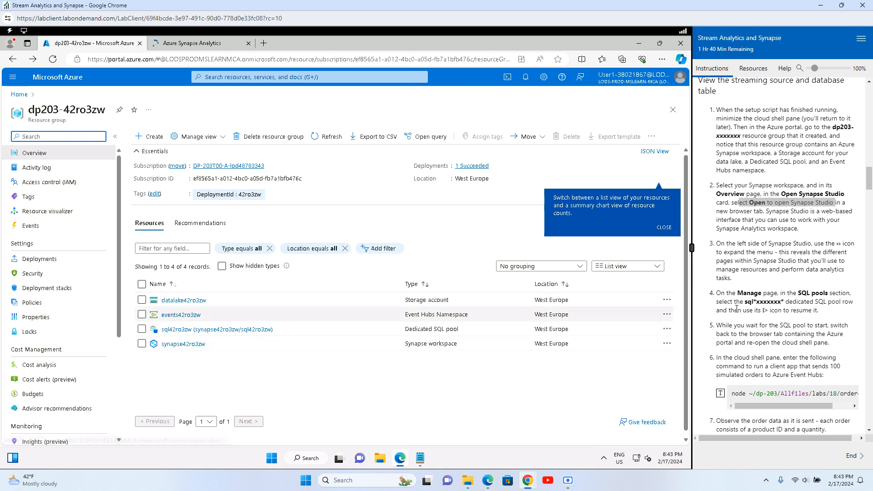
Step: Read through lab steps 3 to 5 in the instructions pane
drag(723, 241, 816, 245)
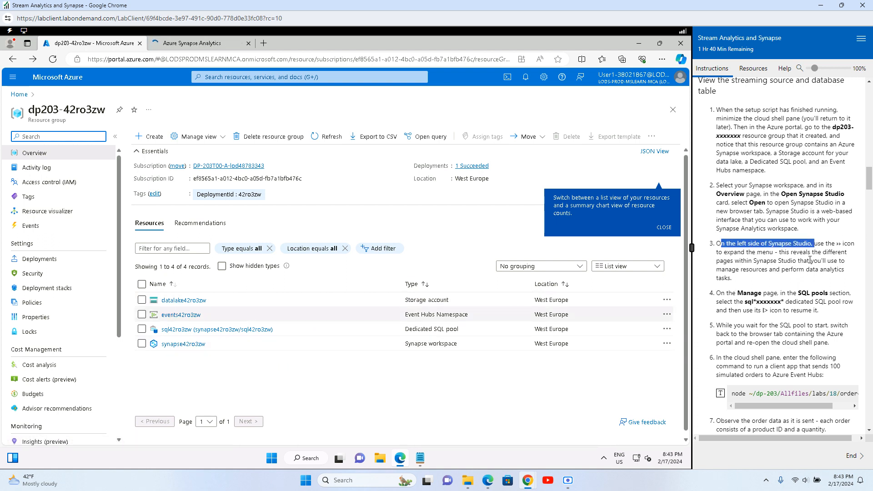
drag(740, 255, 810, 253)
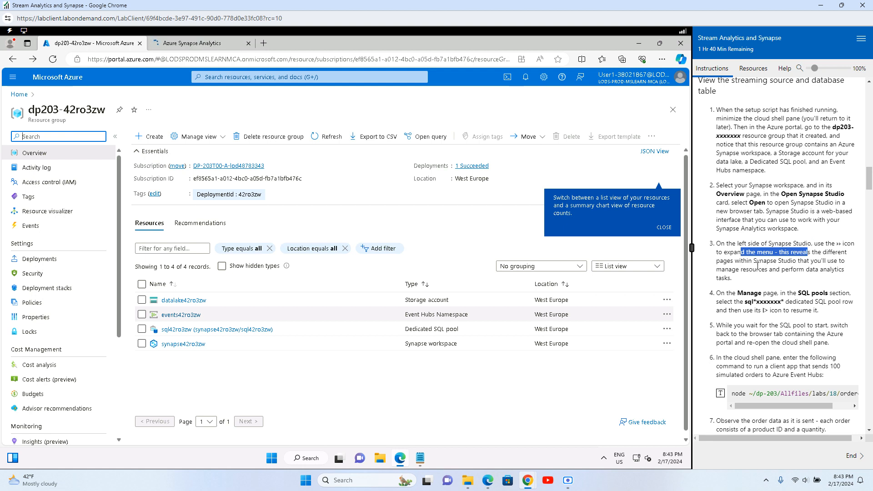
drag(739, 262, 830, 262)
drag(720, 294, 843, 294)
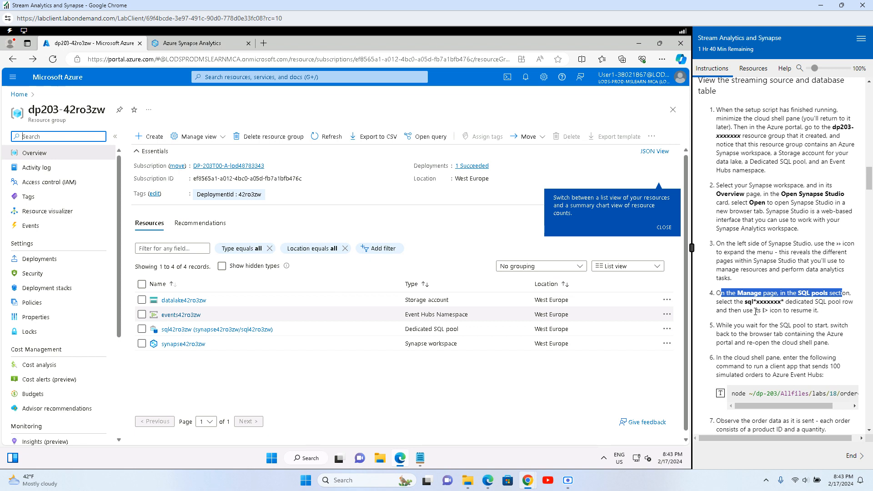
drag(754, 311, 818, 311)
drag(725, 331, 821, 323)
drag(732, 334, 832, 334)
drag(720, 343, 834, 345)
click(758, 321)
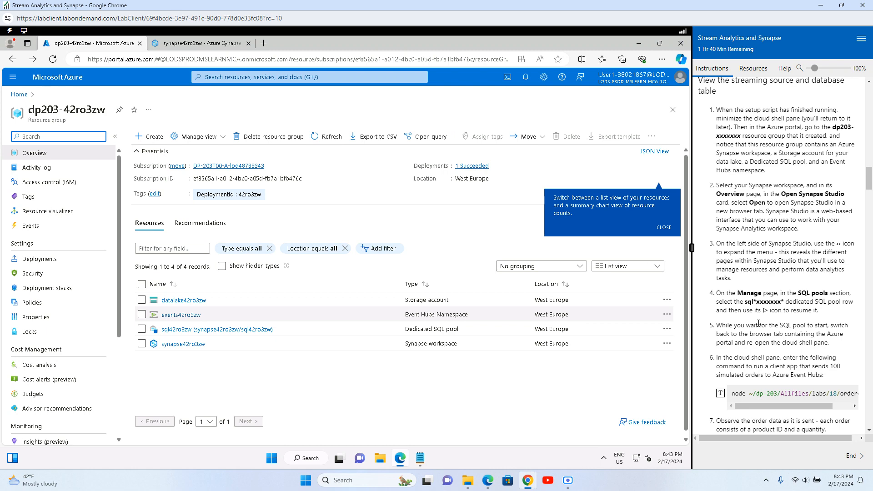
Step: Review step 6's node command, dismiss the list-view tip, and open Cloud Shell
drag(740, 359, 823, 358)
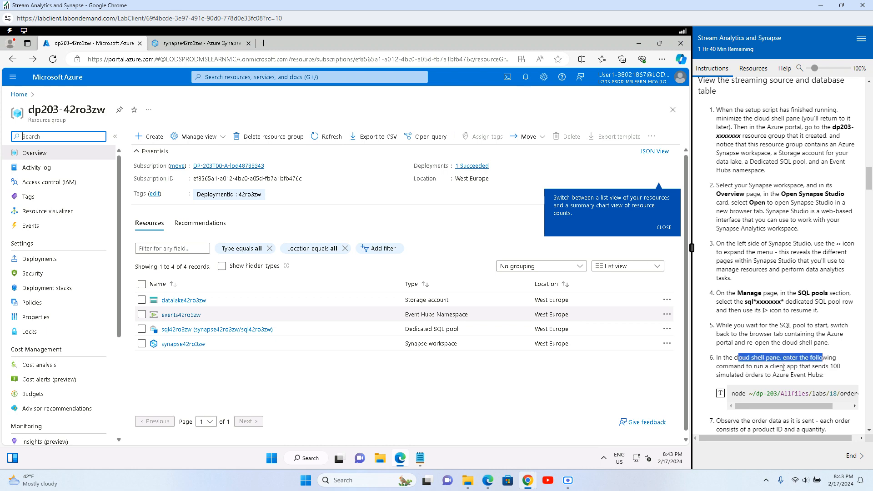
drag(733, 366, 828, 366)
scroll(765, 339, down, 3)
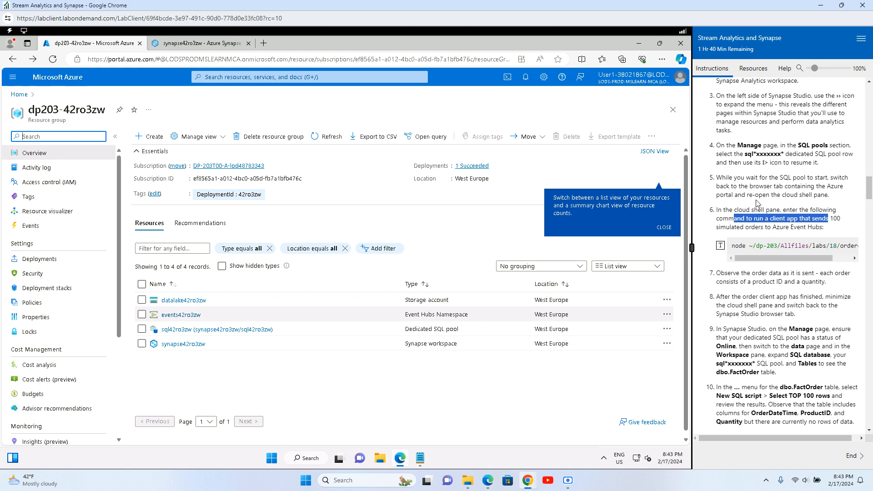
drag(735, 246, 820, 246)
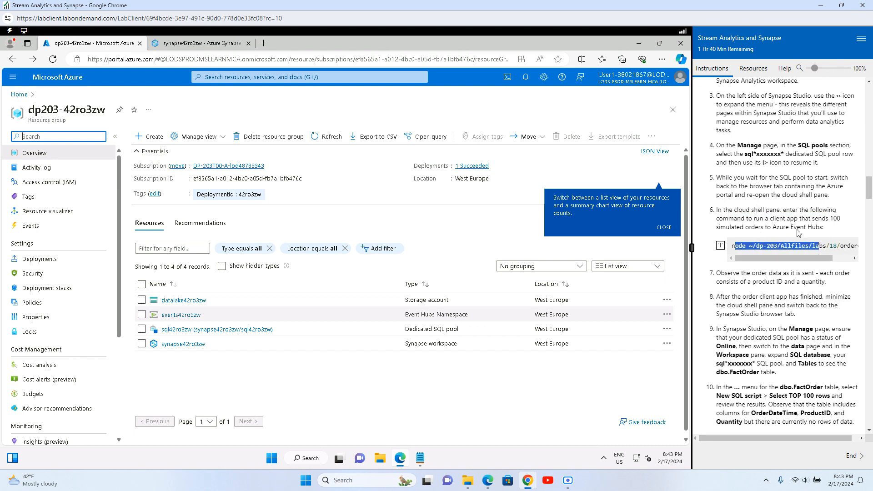
click(775, 207)
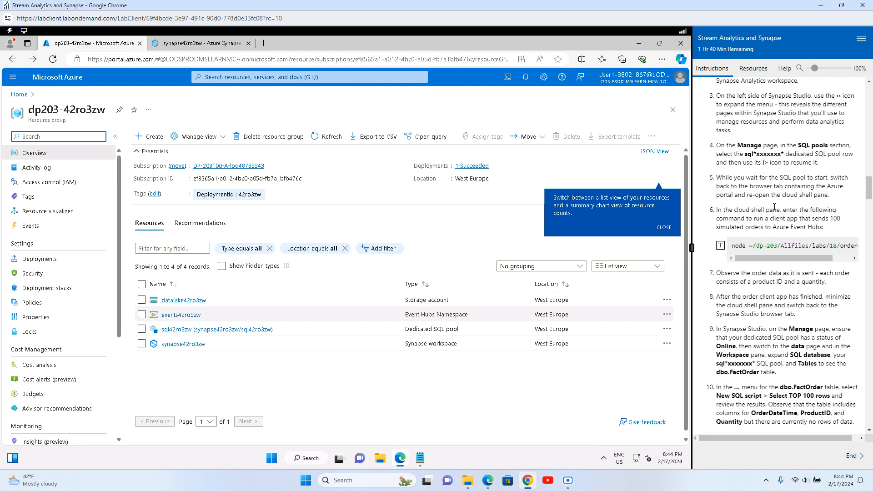
click(664, 227)
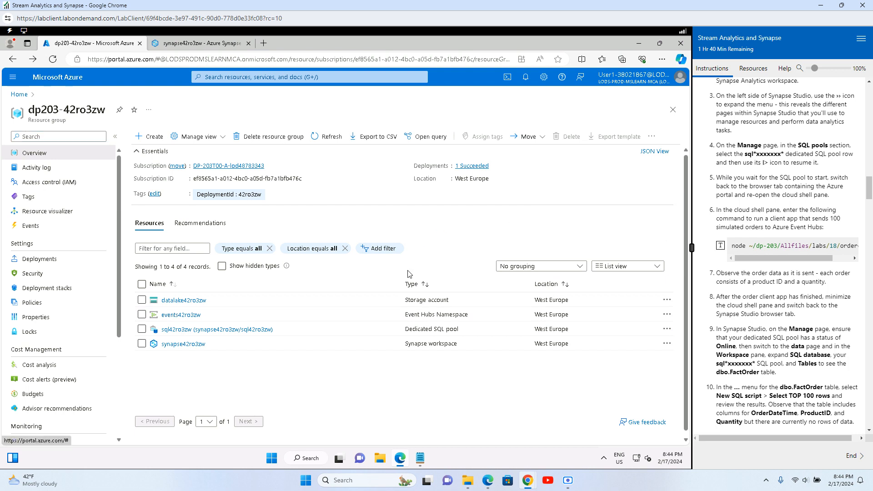
click(508, 77)
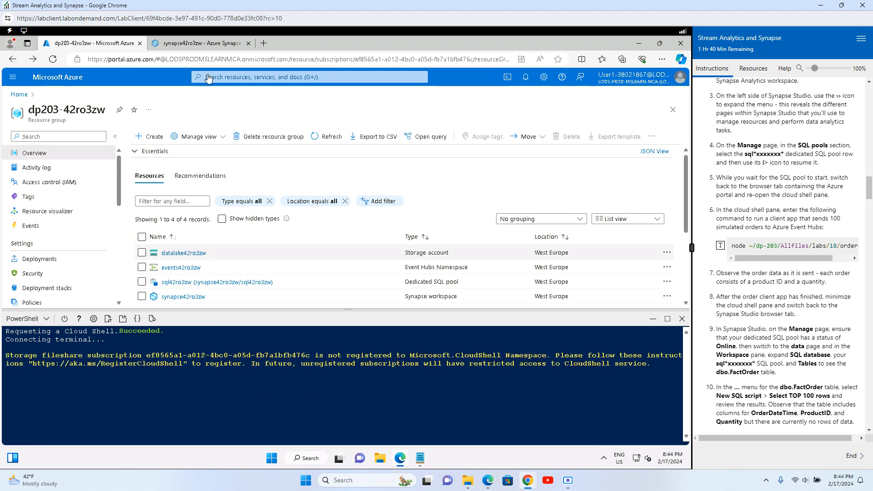
Step: Resume the paused sql42ro3zw dedicated SQL pool from the Manage page's SQL pools
click(201, 43)
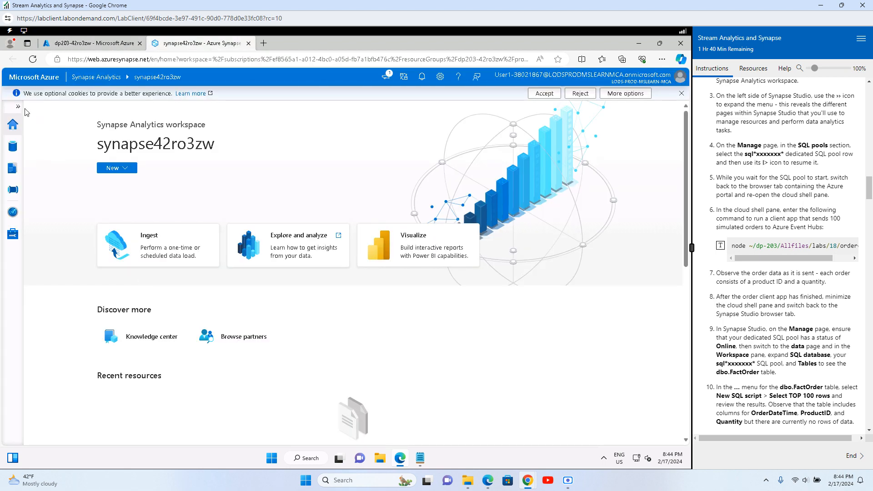
click(17, 106)
click(33, 234)
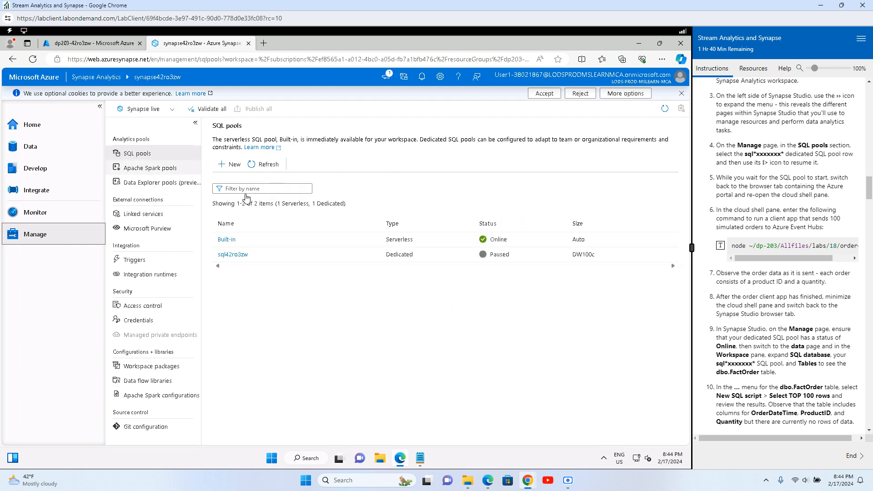
click(341, 254)
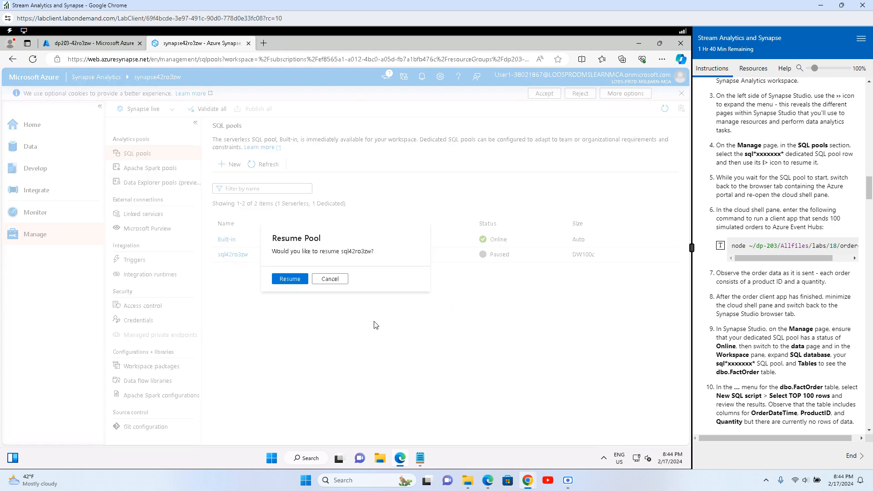
click(289, 279)
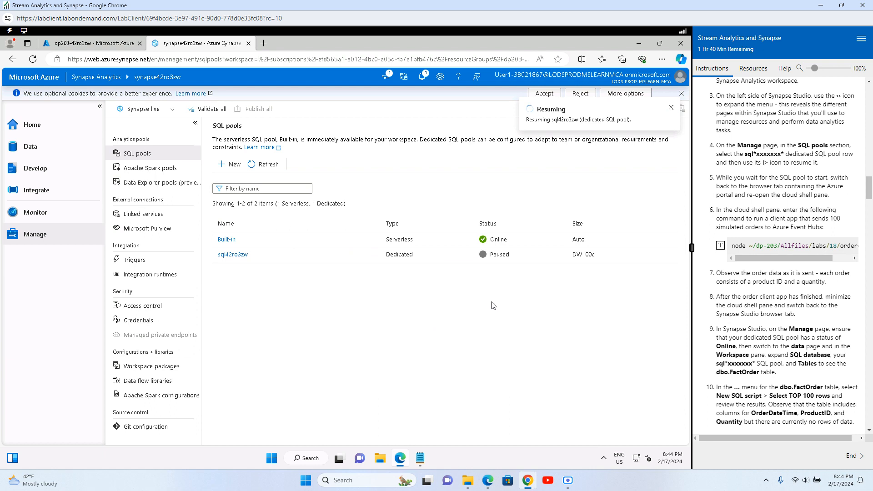
Step: Open the primary data lake's files container under Linked ADLS Gen2, dismissing the warning and cookie notices
click(30, 150)
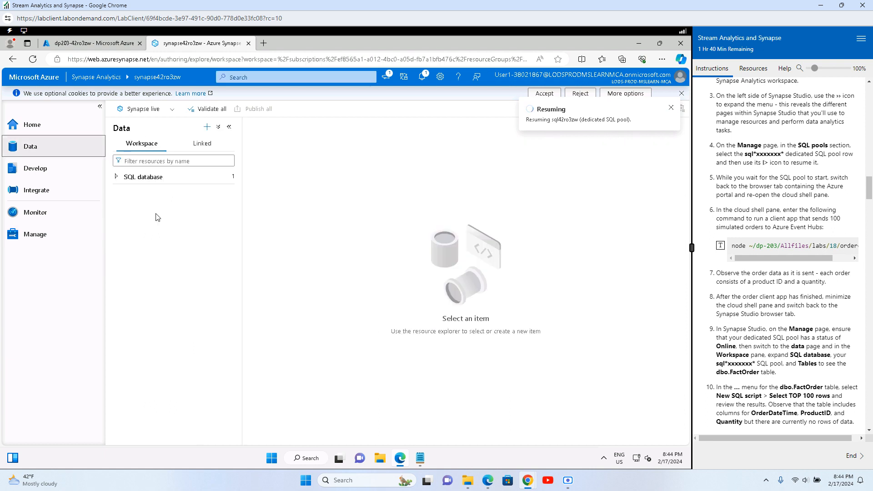
click(117, 178)
click(203, 143)
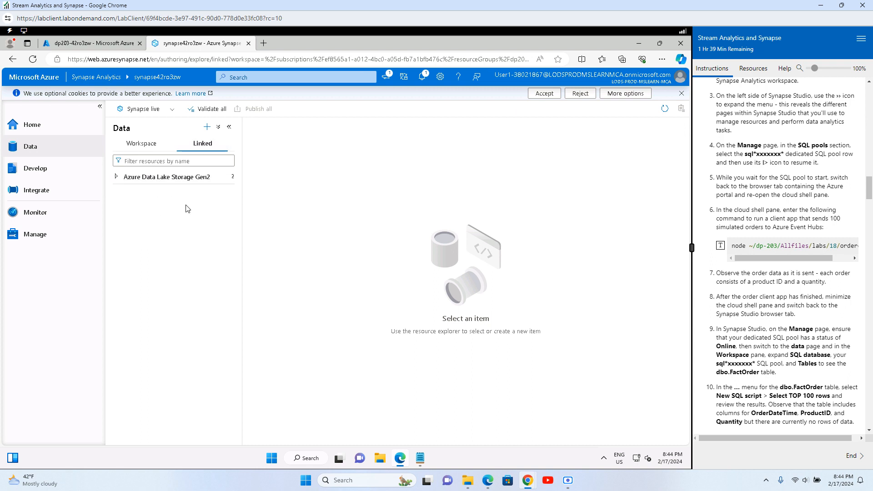
click(117, 178)
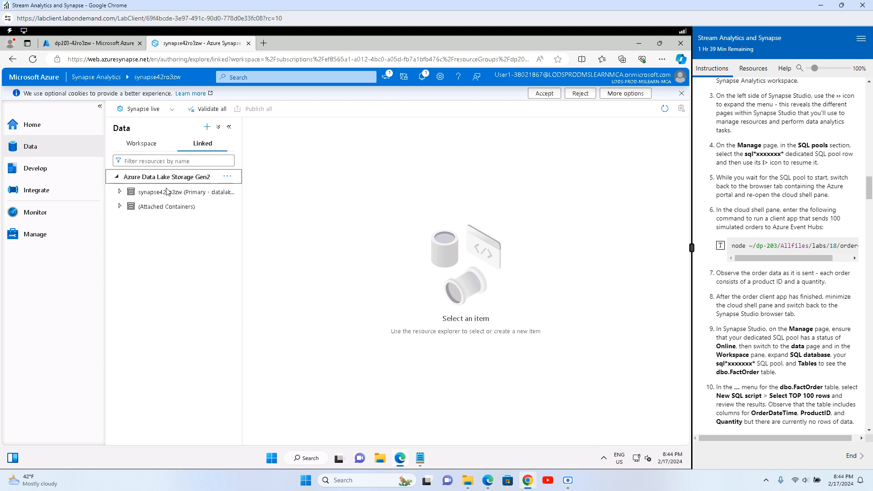
click(120, 192)
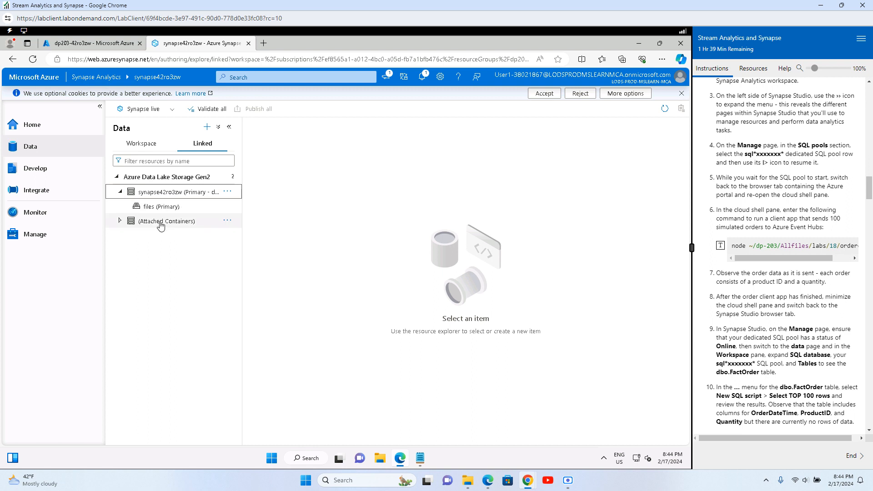
click(159, 207)
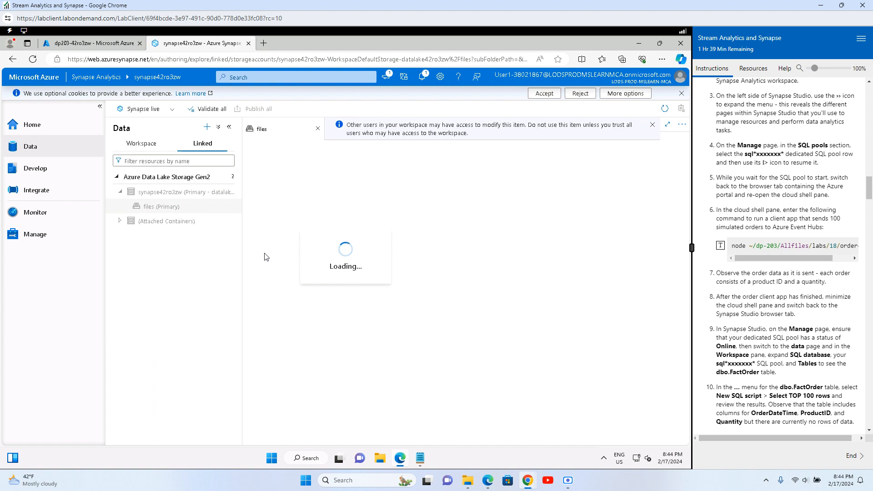
click(652, 125)
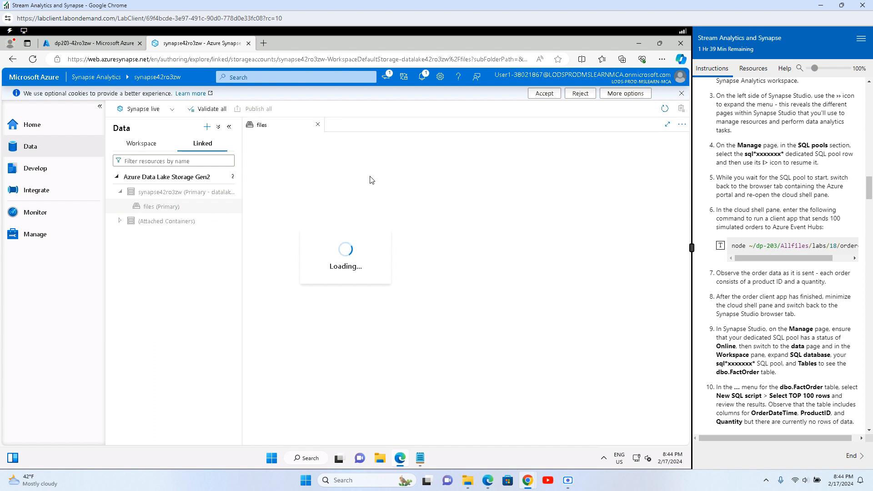
click(531, 96)
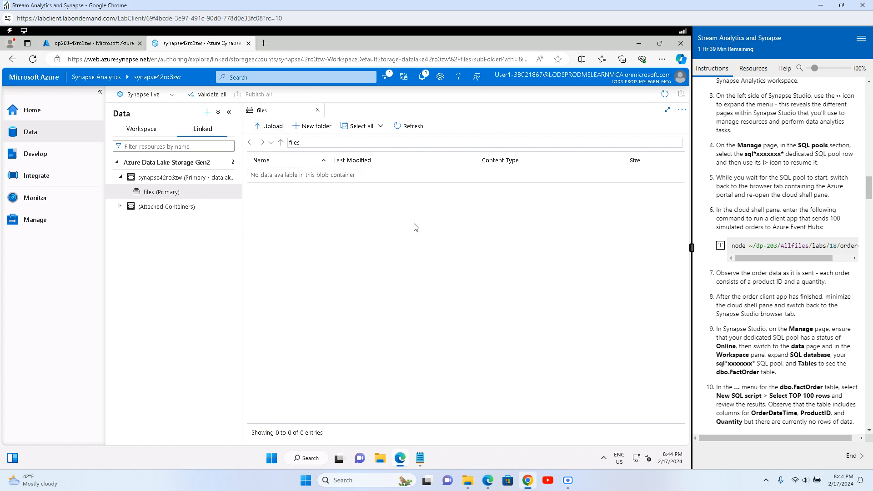
Step: Stage the node ~/dp-203/Allfiles/labs/18/orderclient command in Notepad and paste it into Cloud Shell
click(104, 43)
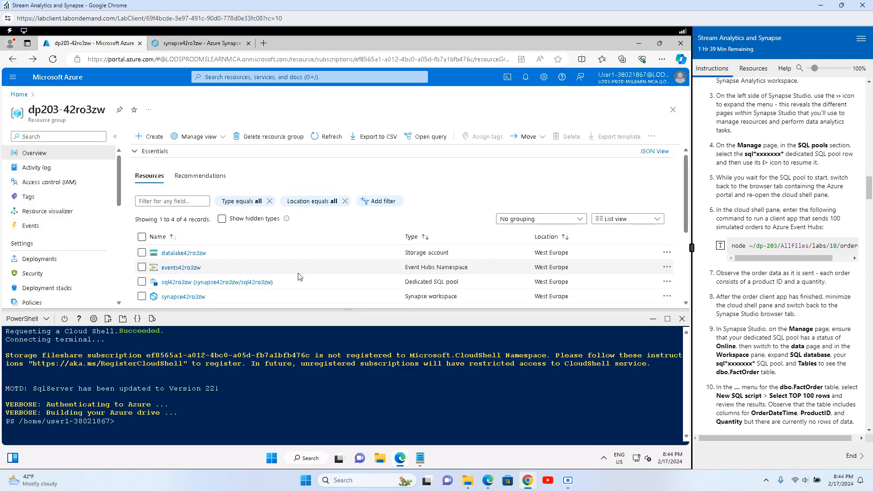
scroll(285, 280, down, 1)
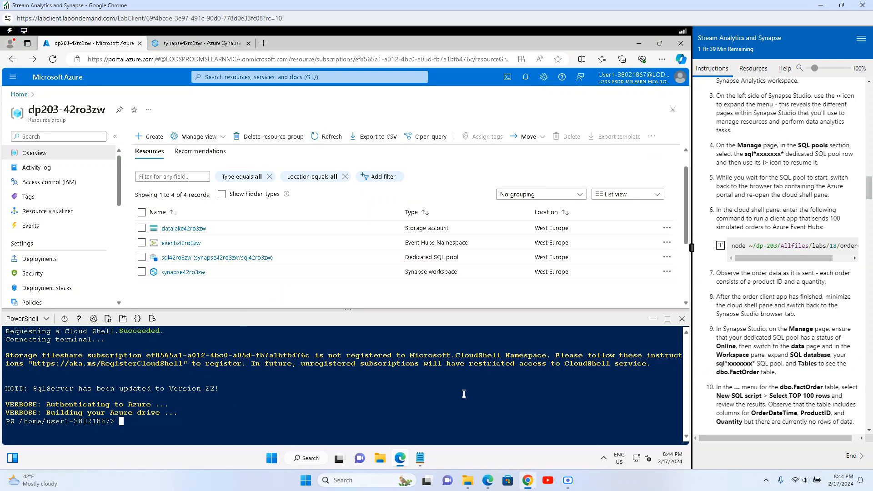
click(420, 460)
click(208, 260)
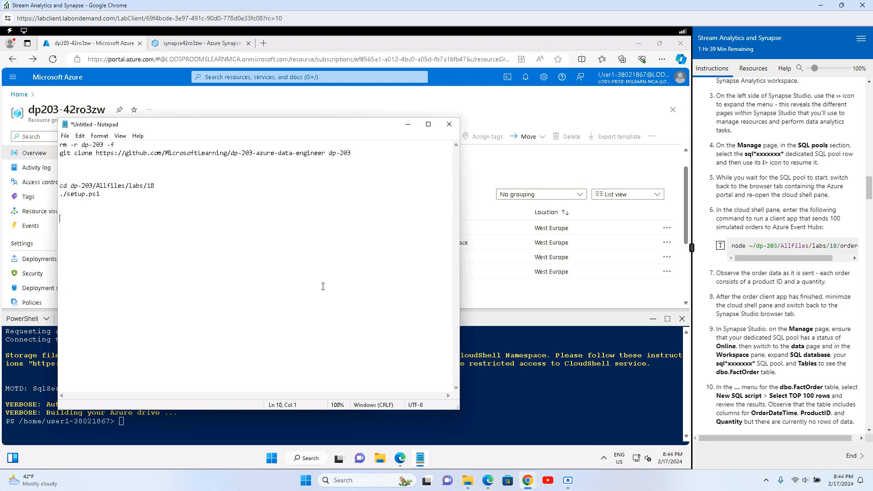
click(720, 246)
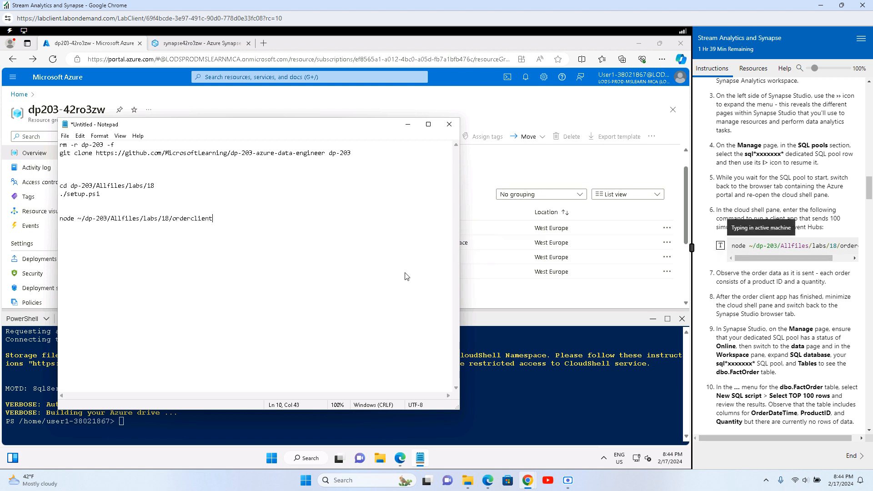
drag(221, 218, 52, 219)
key(ctrl+c)
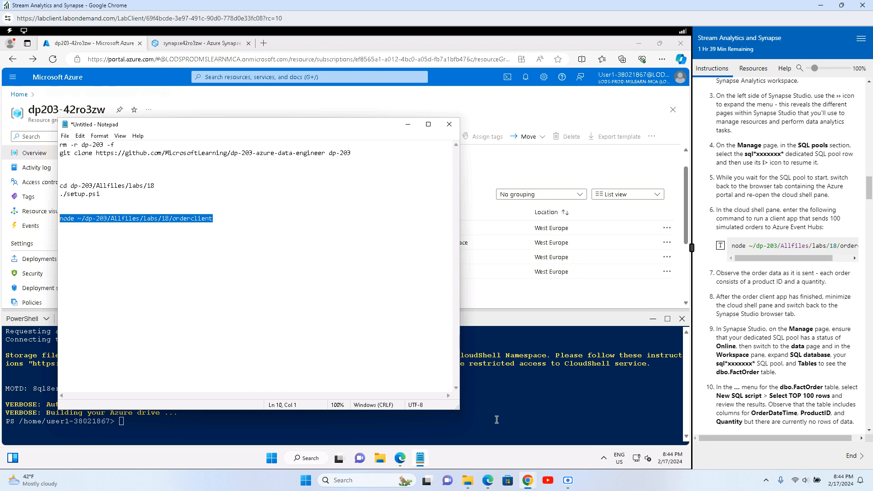
click(482, 418)
right_click(162, 421)
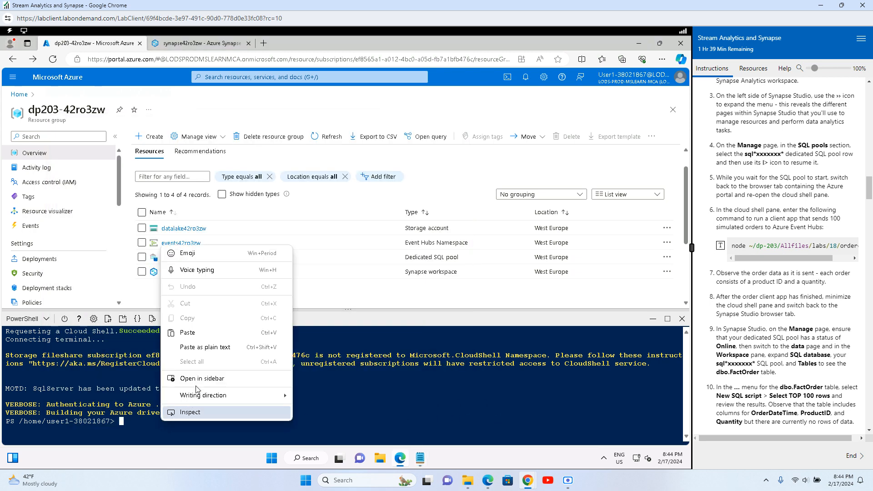
click(202, 332)
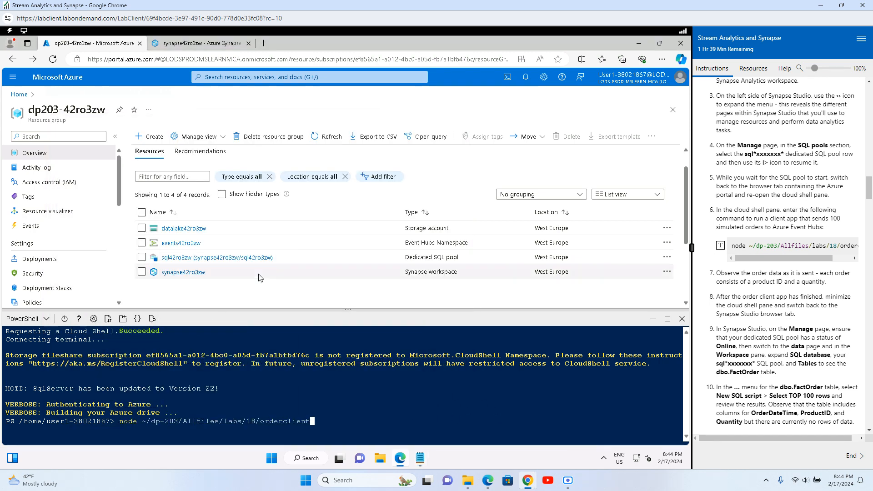
drag(721, 273, 827, 282)
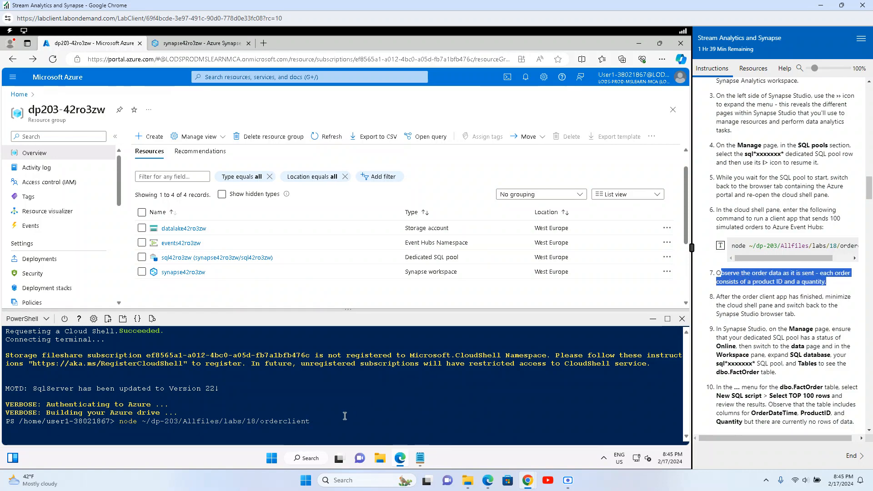
click(368, 401)
key(Return)
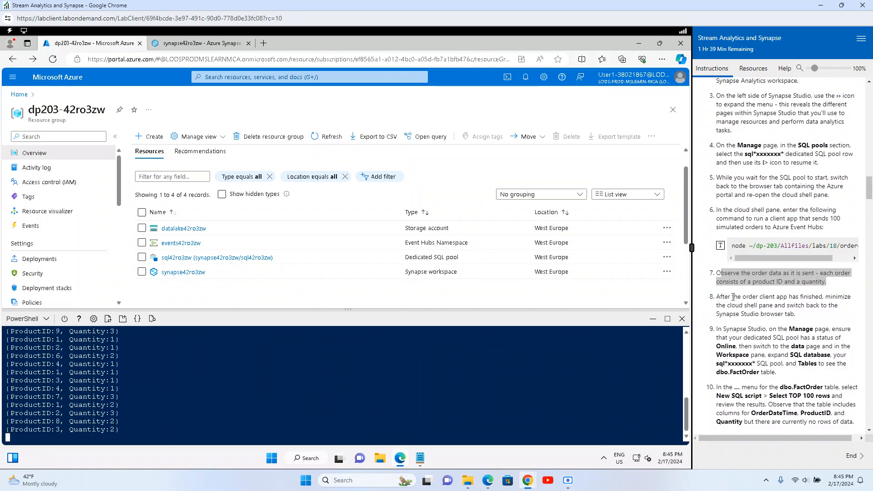
drag(737, 297, 805, 299)
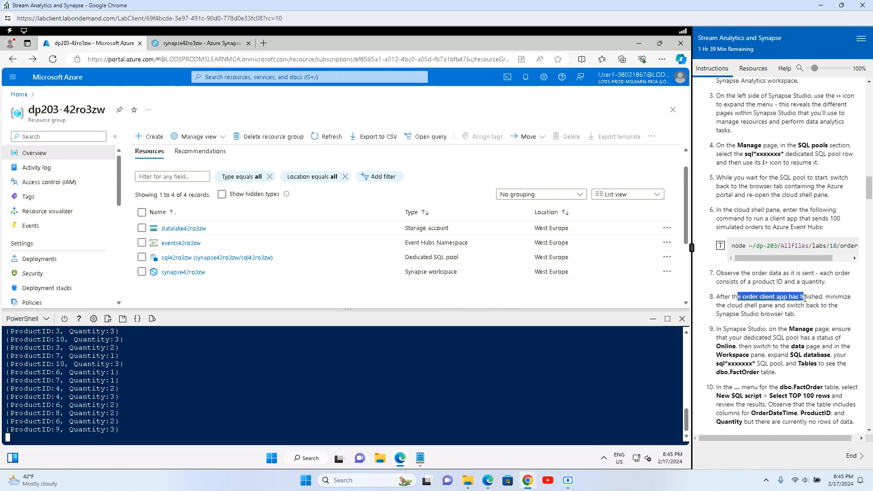
drag(718, 305, 796, 314)
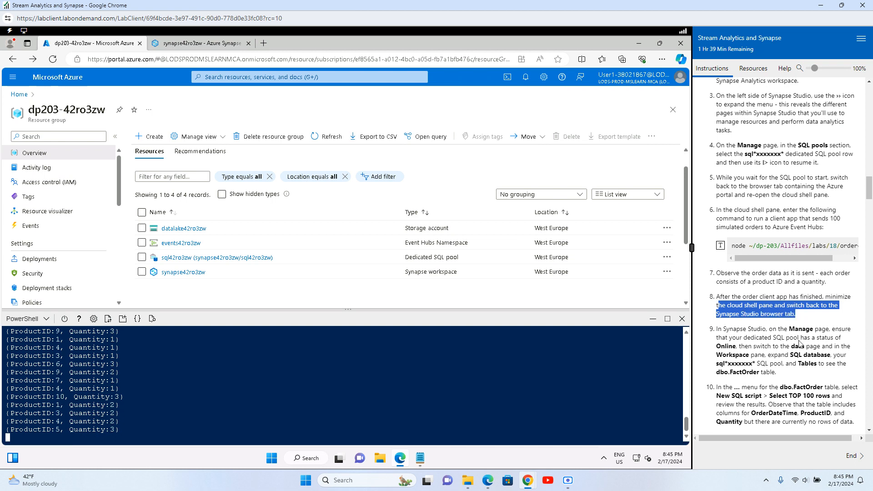
click(800, 344)
scroll(800, 344, down, 2)
drag(729, 260, 822, 279)
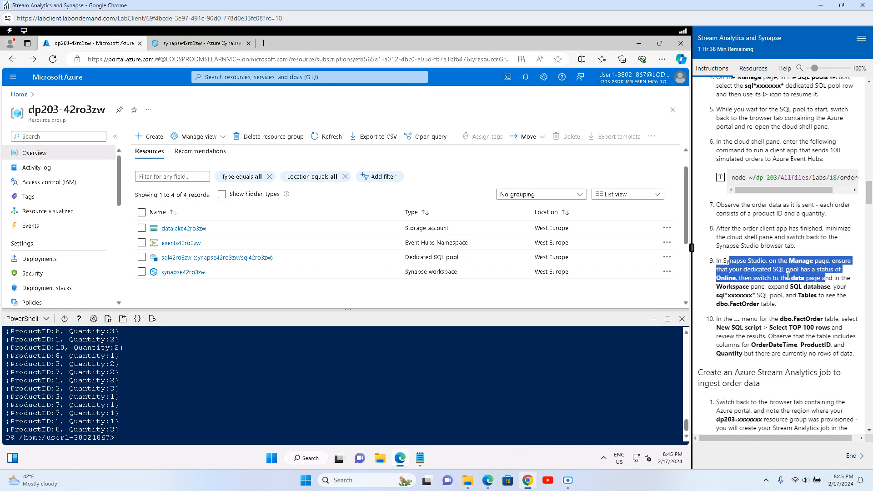
click(756, 277)
drag(755, 278, 824, 279)
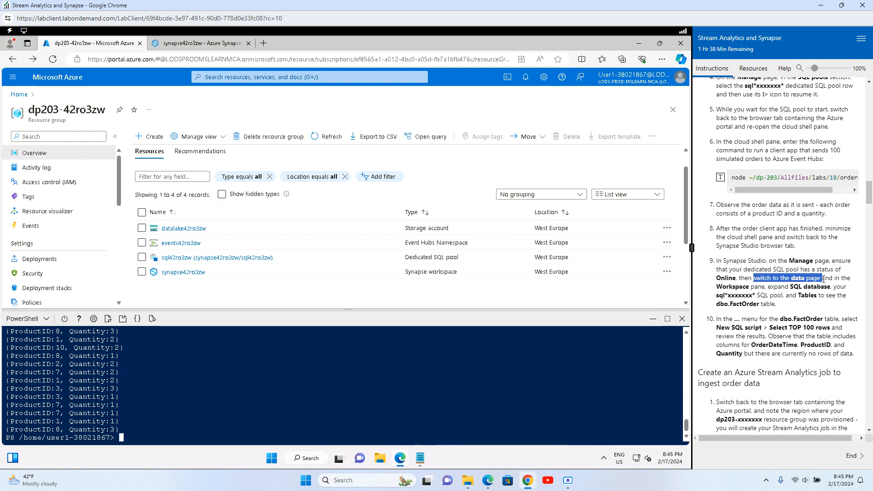
drag(823, 279, 845, 289)
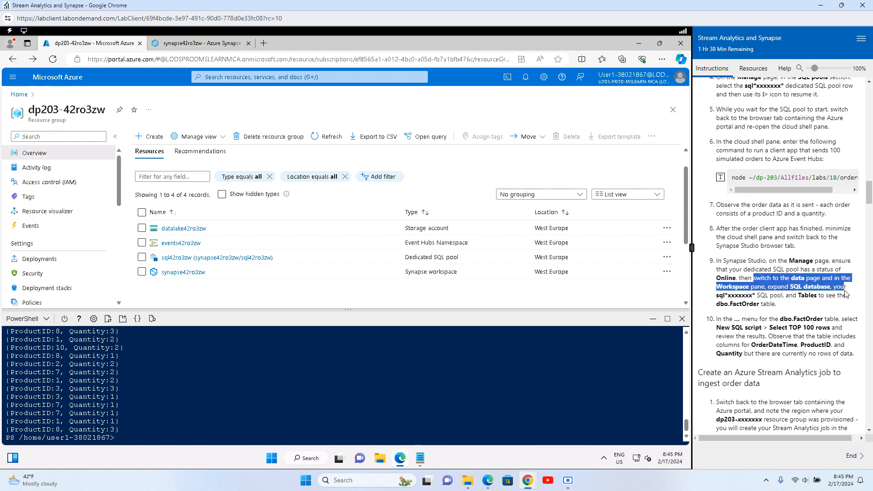
drag(743, 295, 792, 308)
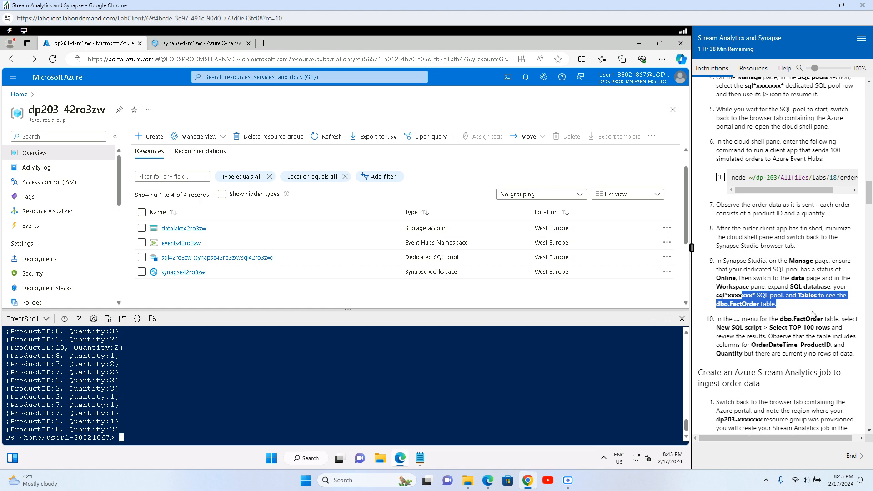
click(814, 315)
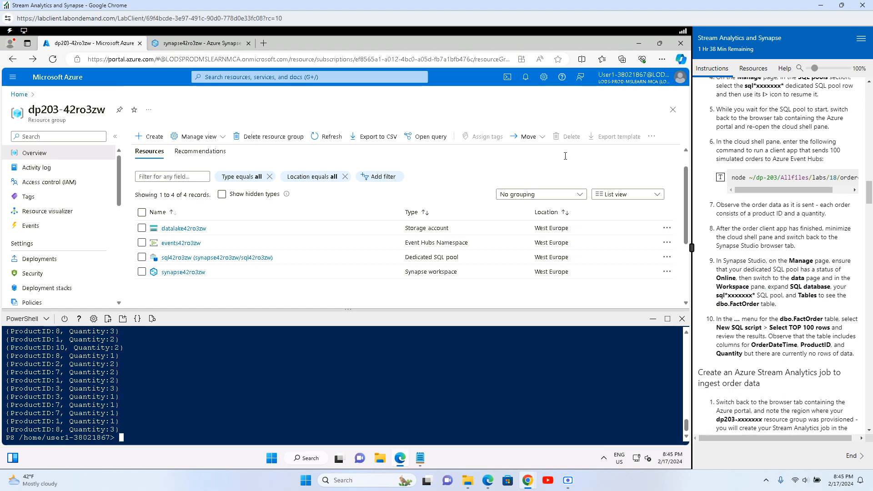
Step: Check sql42ro3zw on the SQL pools page, refreshing while it shows Resuming
click(194, 43)
click(28, 219)
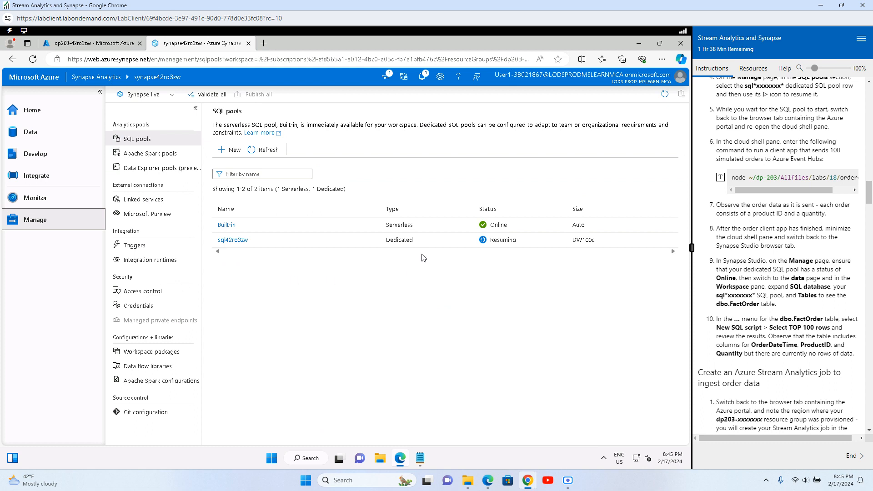
click(266, 150)
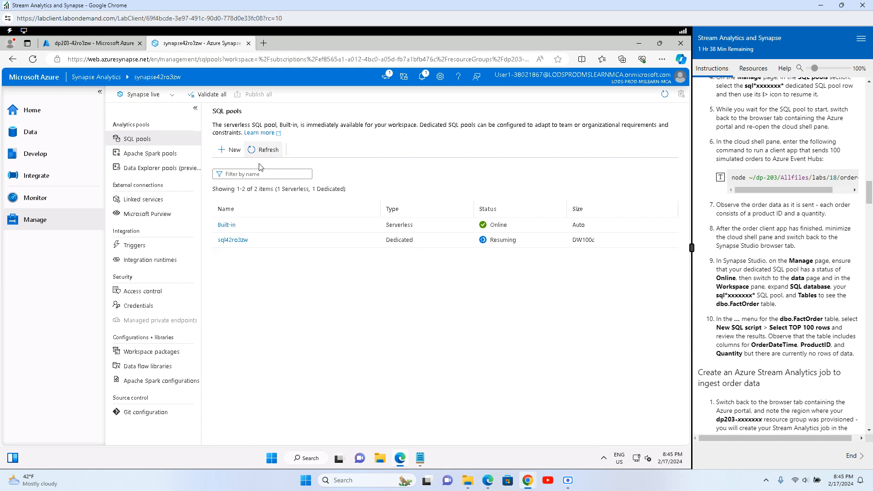
double_click(503, 240)
click(496, 308)
Step: Expand SQL database > sql42ro3zw > Tables and recheck that the pool is Online
click(43, 137)
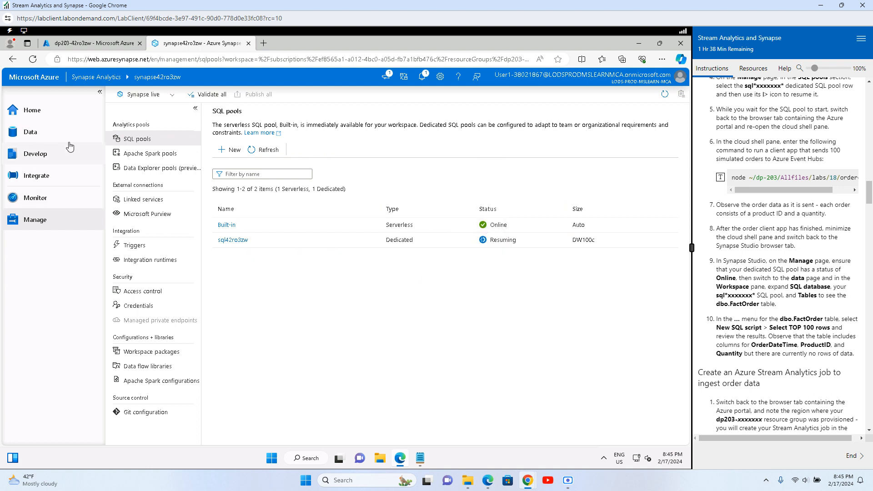
click(142, 130)
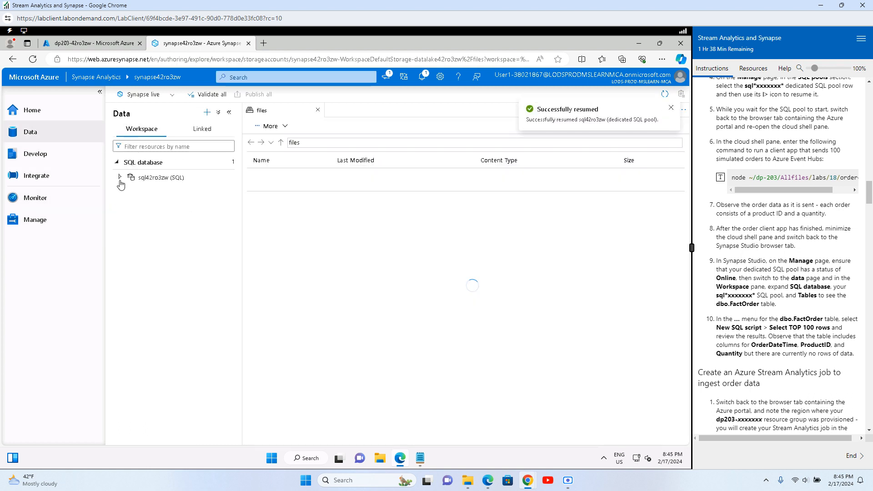
click(121, 177)
click(155, 195)
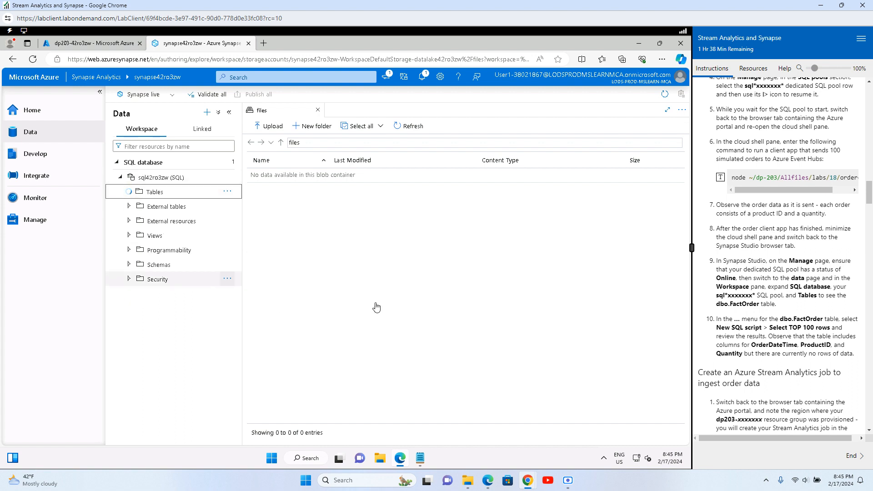
click(424, 298)
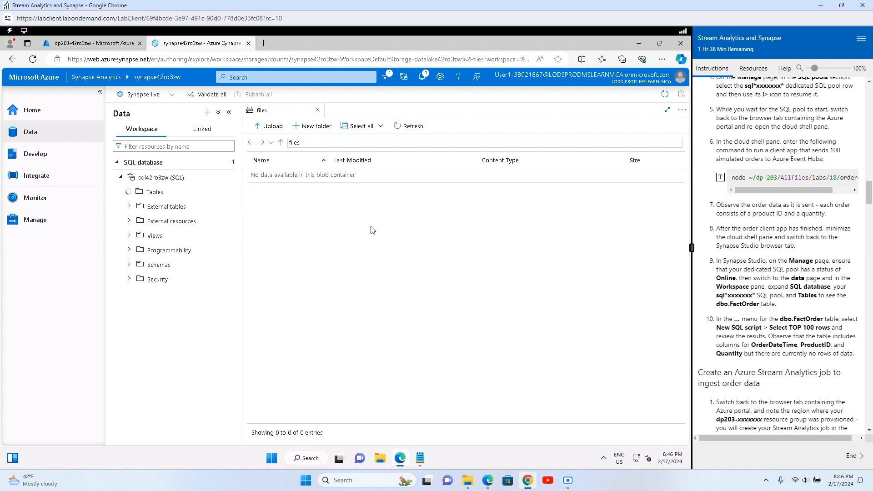
click(45, 223)
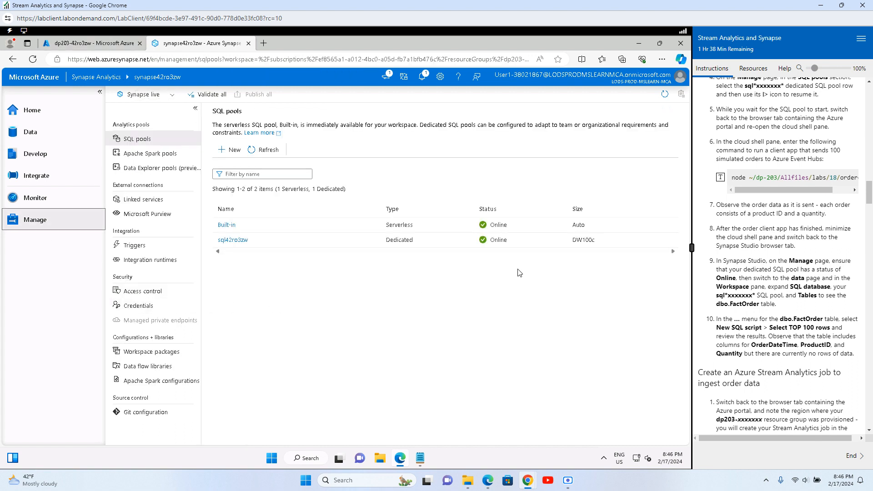
click(32, 134)
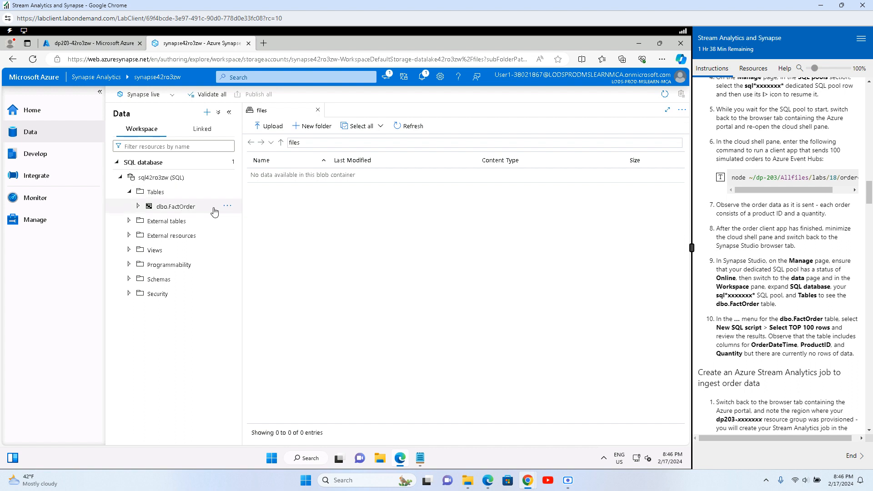
Step: Run Select TOP 100 rows on dbo.FactOrder and confirm its three columns return no rows
click(228, 207)
mouse_move(263, 225)
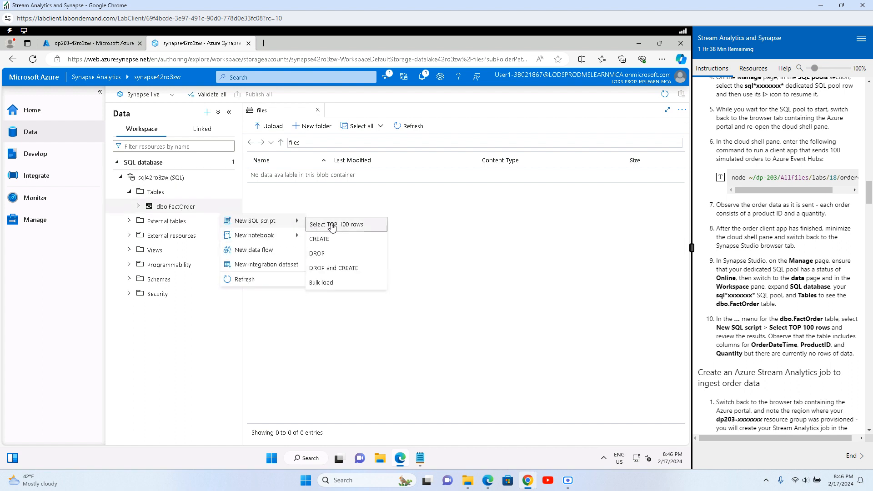
click(356, 224)
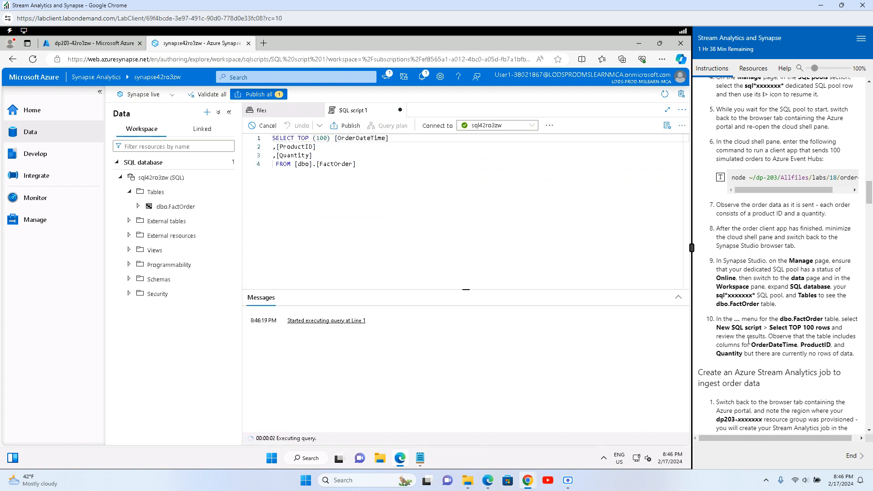
drag(793, 338, 849, 337)
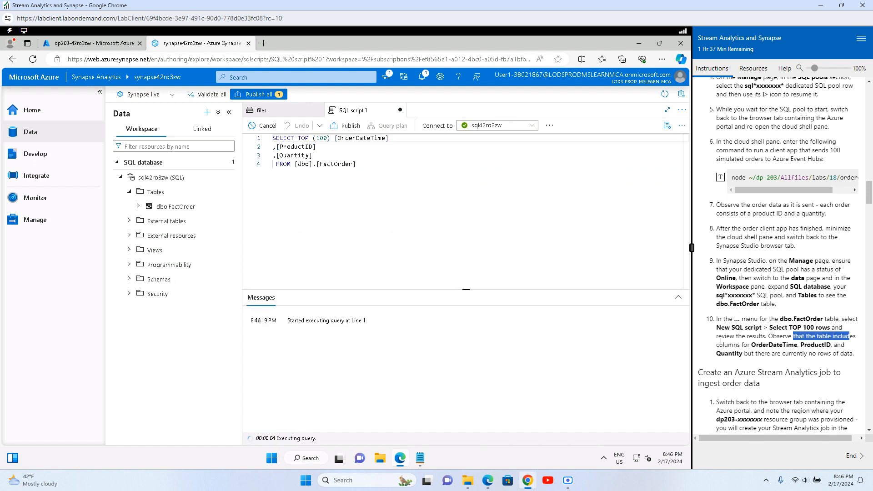
drag(719, 345, 817, 345)
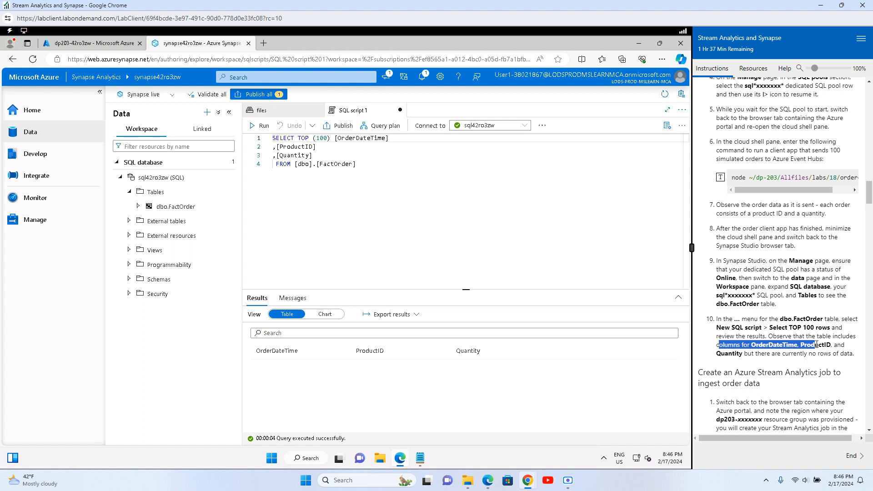
click(374, 385)
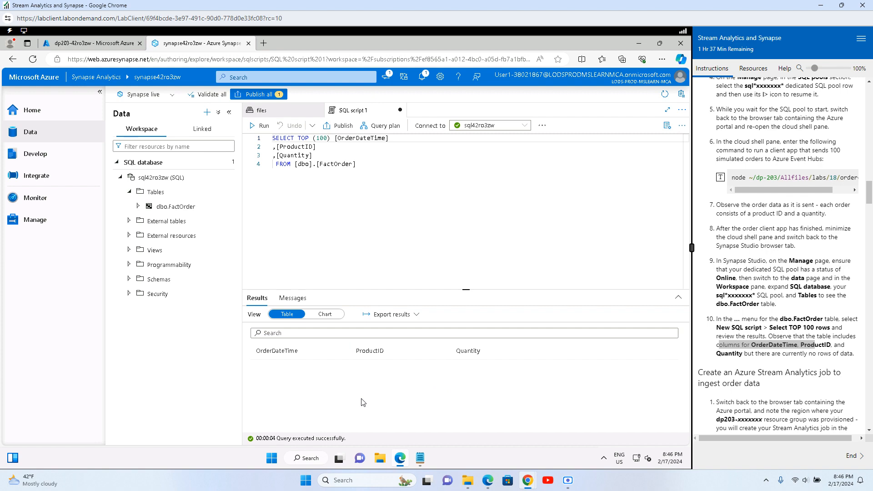
Step: Read the ingest order data heading, glancing between the portal and Synapse tabs
scroll(773, 318, down, 3)
drag(739, 236, 825, 236)
drag(710, 247, 751, 270)
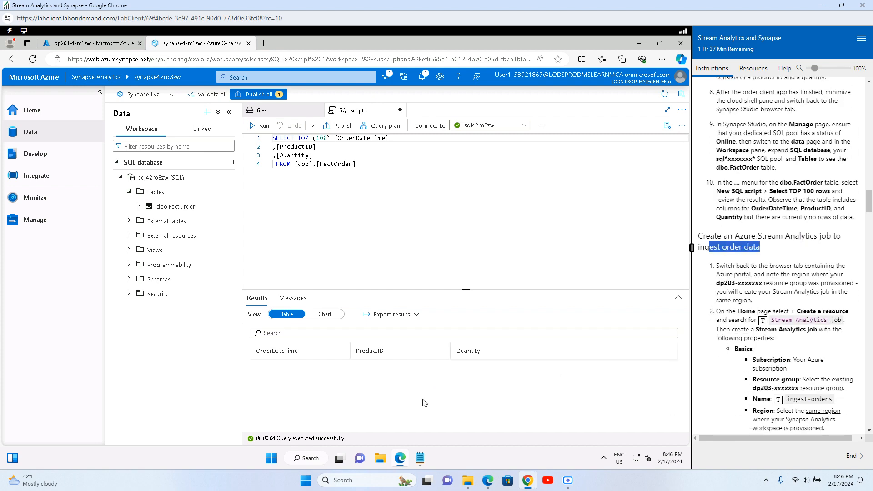
click(376, 371)
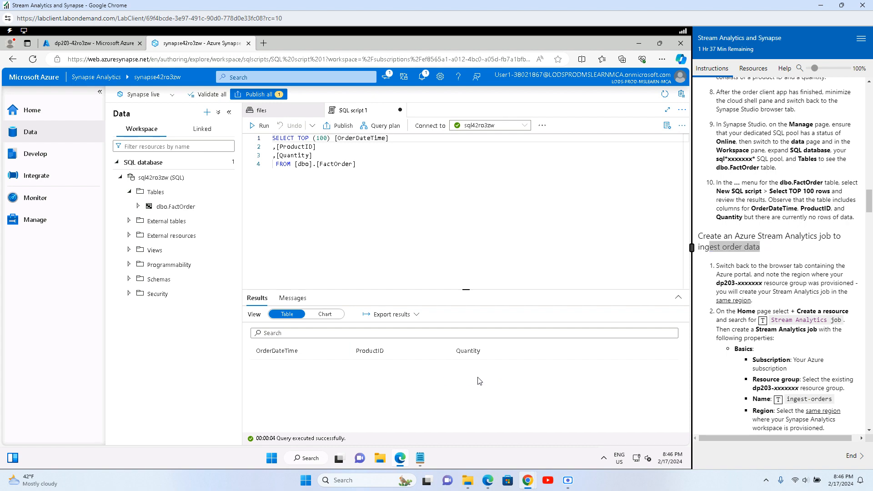
click(94, 43)
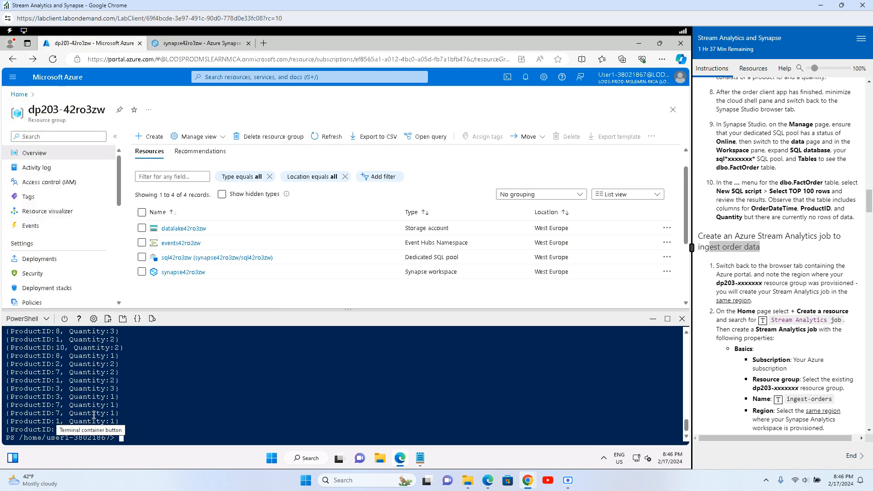
click(200, 43)
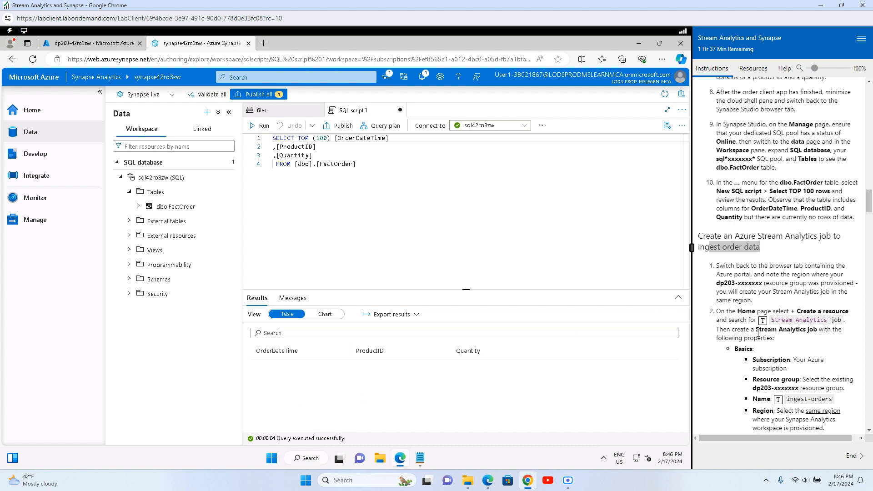
Step: Read the Stream Analytics job creation notes, then switch to the Azure portal resource group
scroll(758, 333, down, 2)
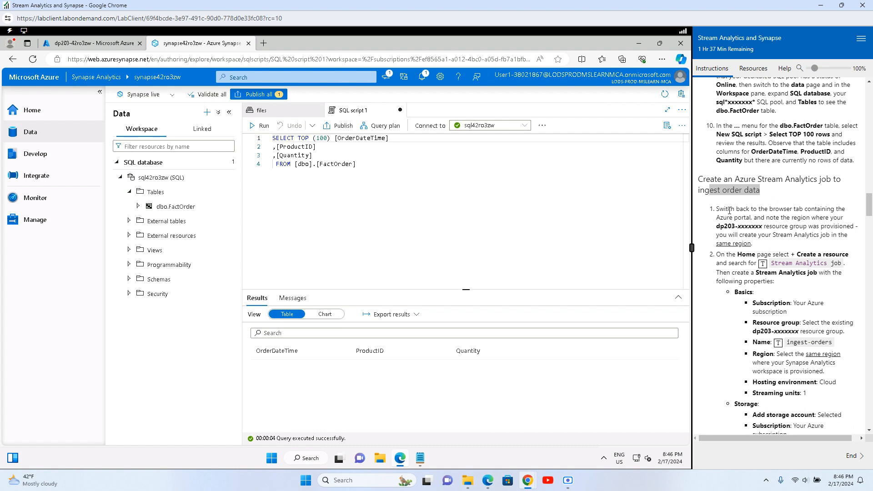
drag(729, 210, 849, 226)
drag(723, 235, 852, 254)
click(818, 246)
drag(730, 263, 770, 266)
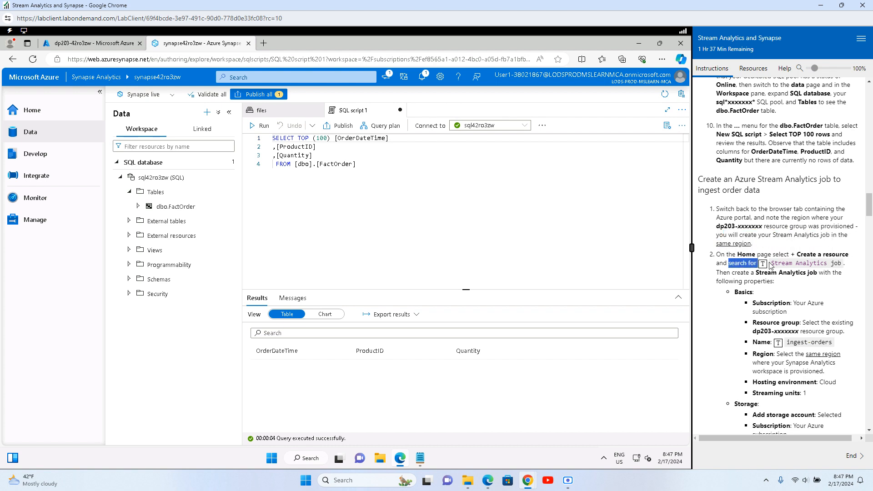
click(783, 204)
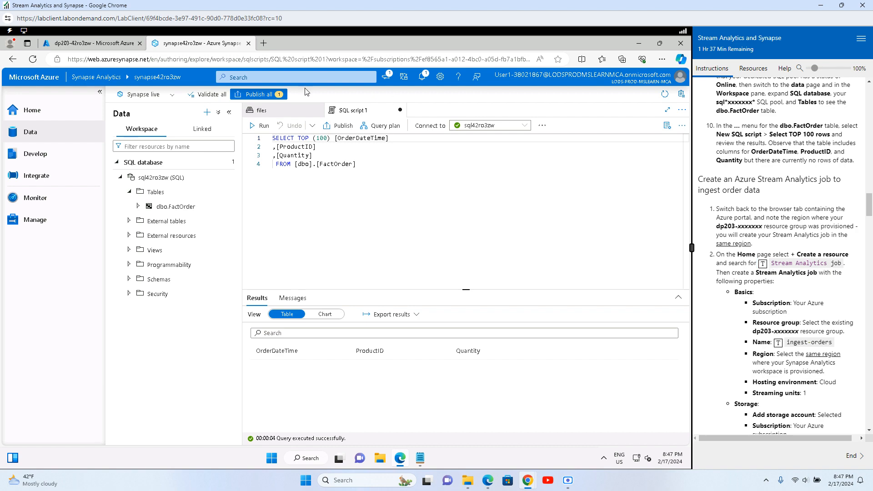
click(110, 49)
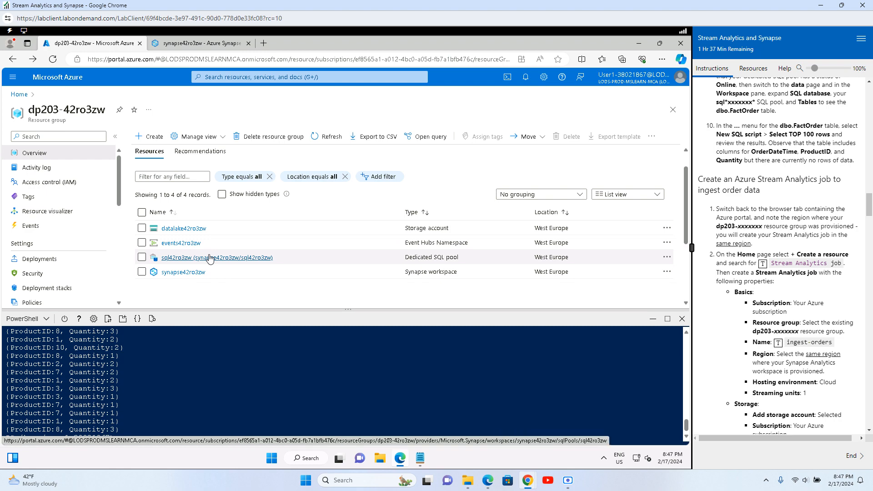
Step: From + Create, search the Marketplace for 'Stream Analyt' and open the Stream Analytics job tile
click(147, 137)
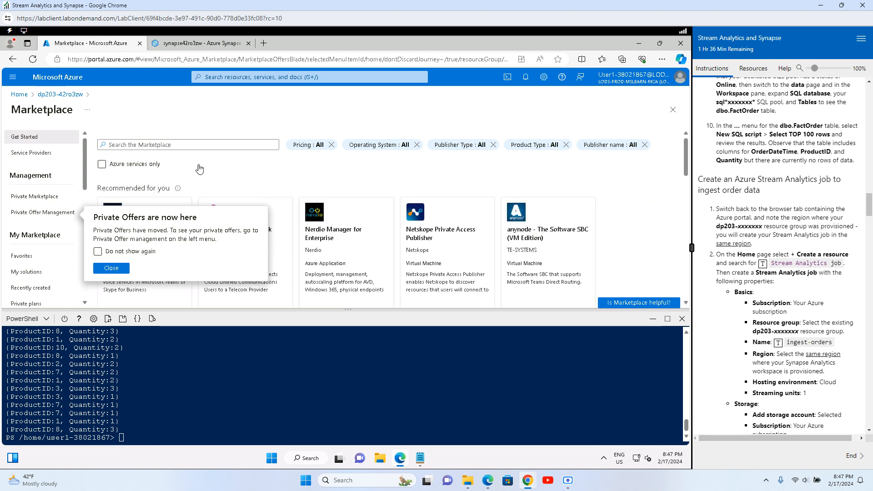
click(165, 145)
text(Stream)
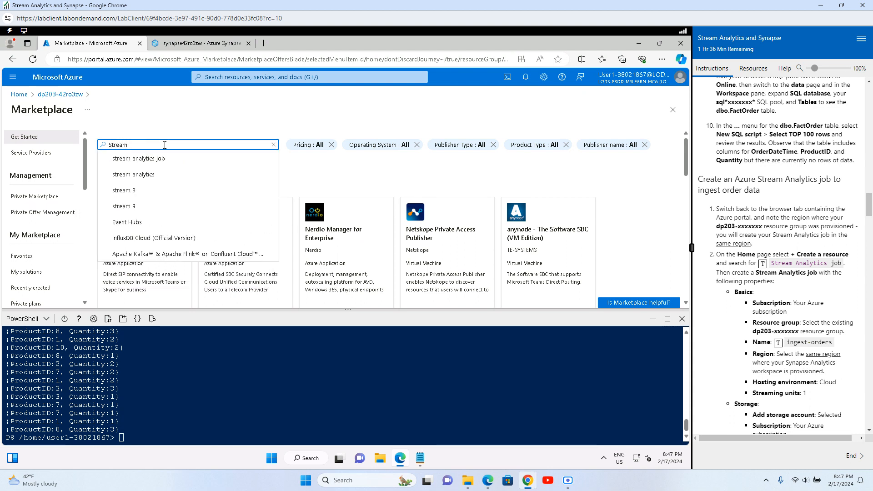
text( Analyti)
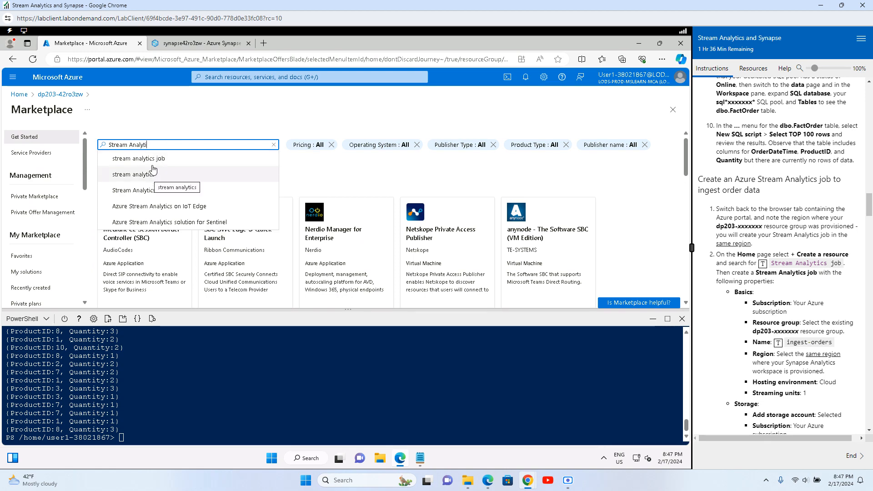
click(155, 159)
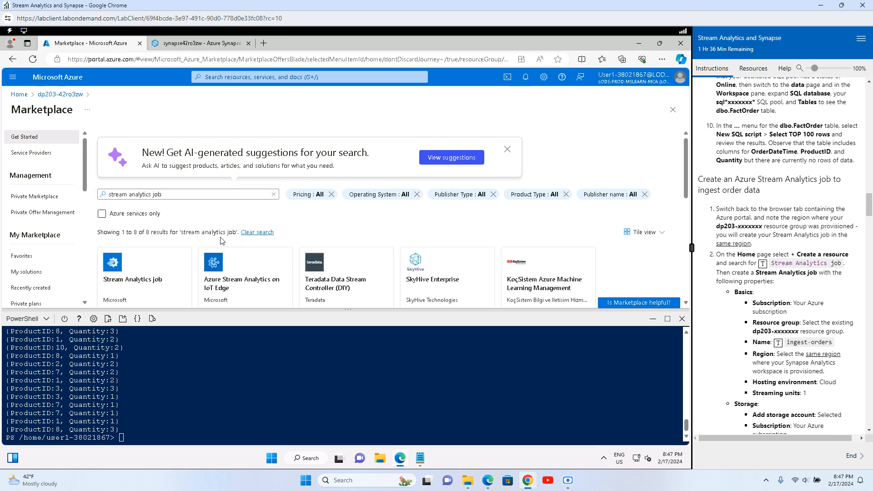
scroll(221, 240, down, 2)
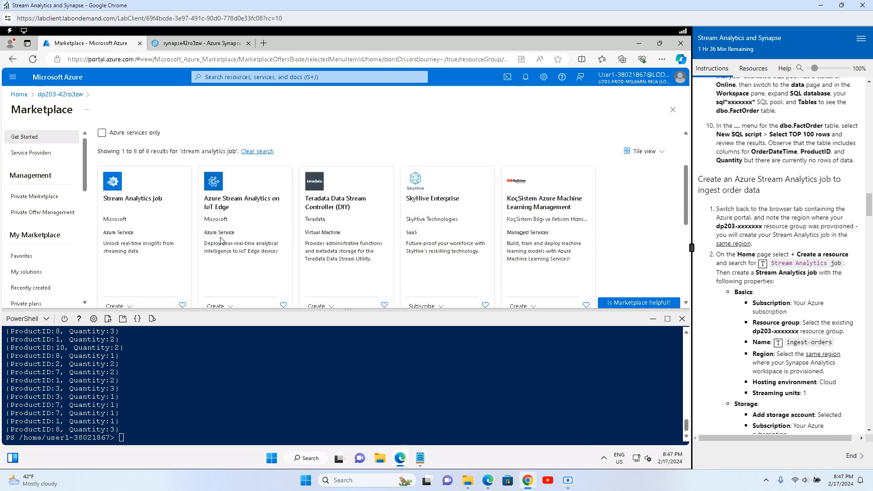
click(137, 215)
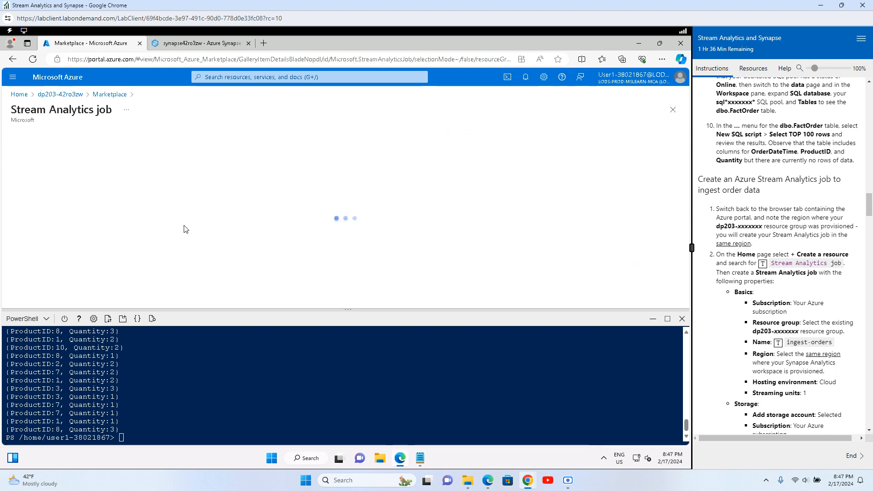
Step: Start a new Stream Analytics job and keep resource group dp203-42ro3zw
click(195, 200)
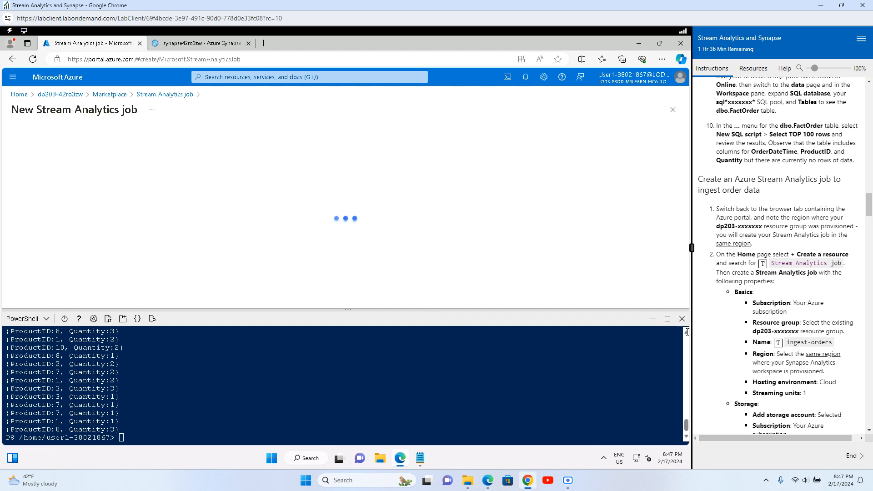
click(653, 320)
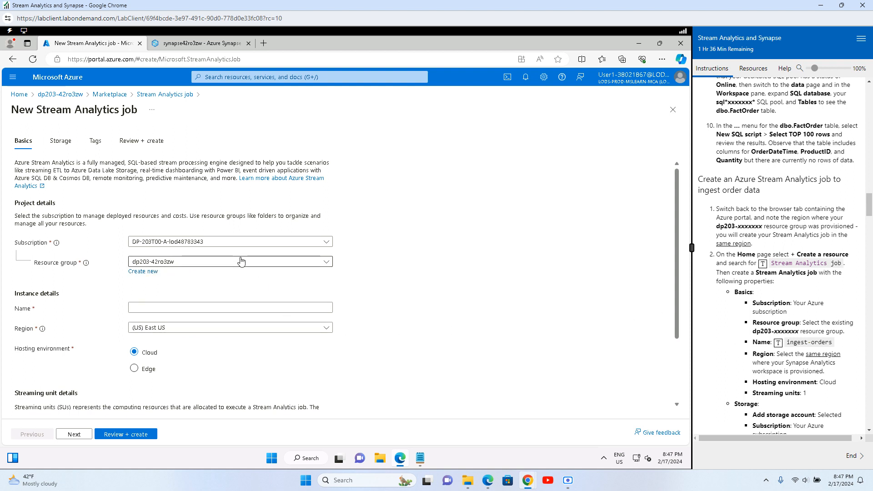
click(193, 267)
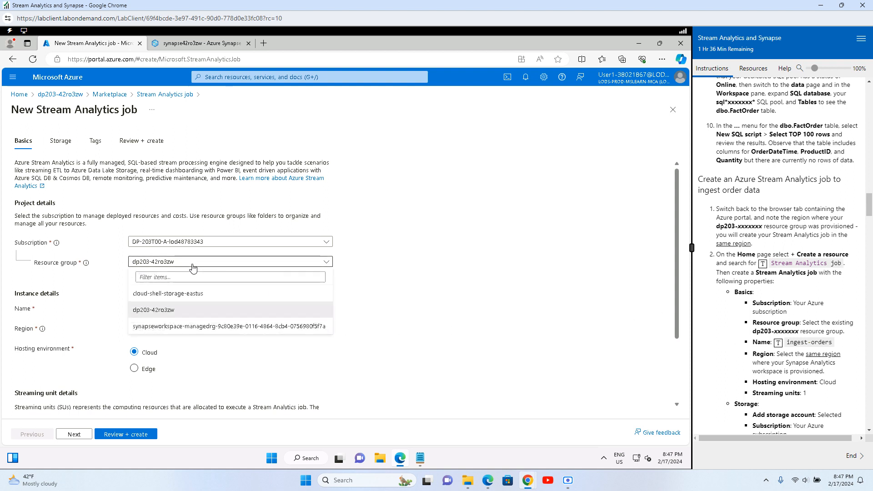
click(193, 267)
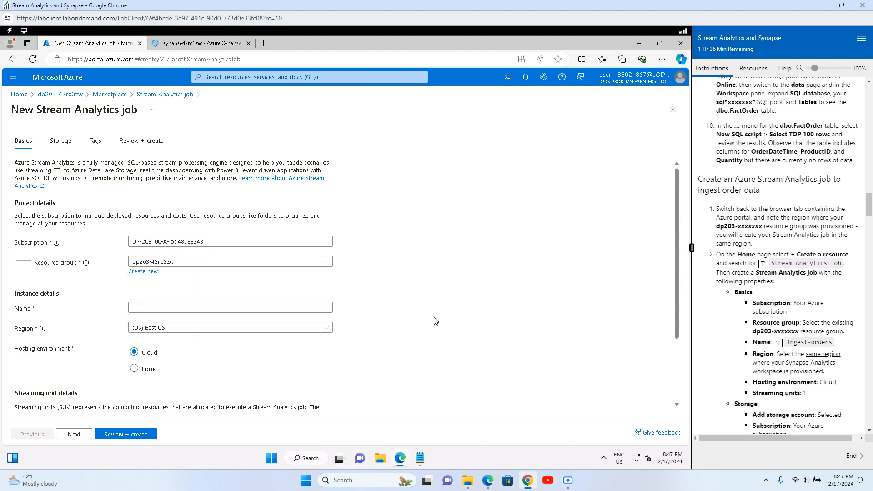
Step: Enter ingest-orders as the job name
scroll(434, 320, down, 1)
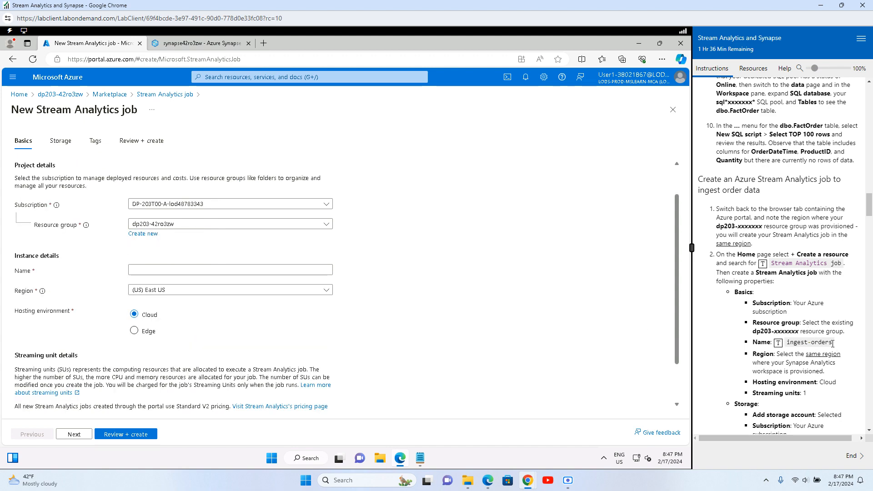
drag(833, 343, 790, 350)
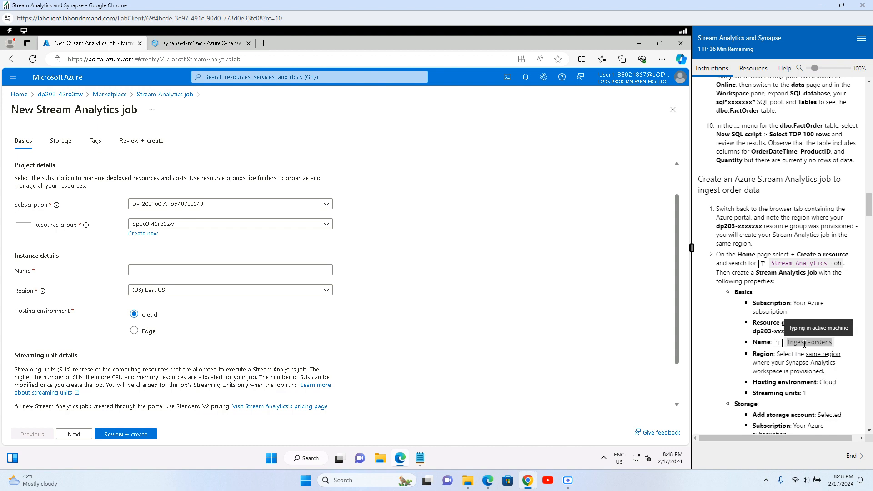
click(153, 271)
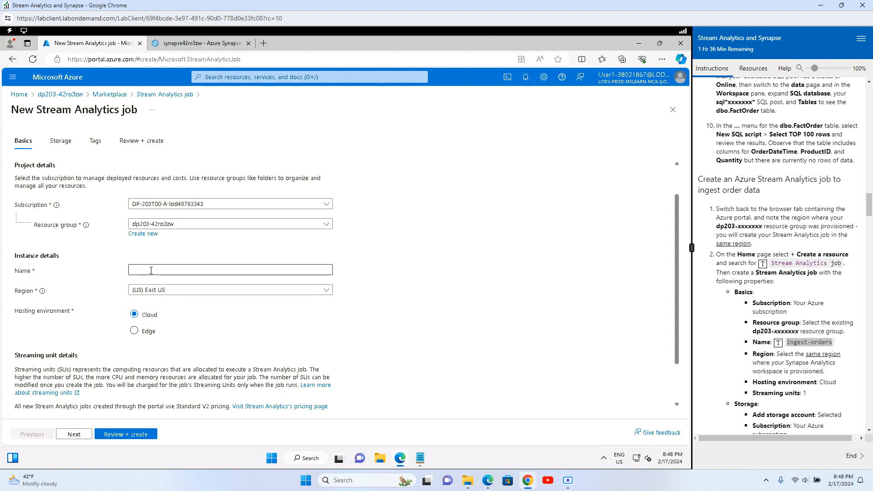
click(779, 342)
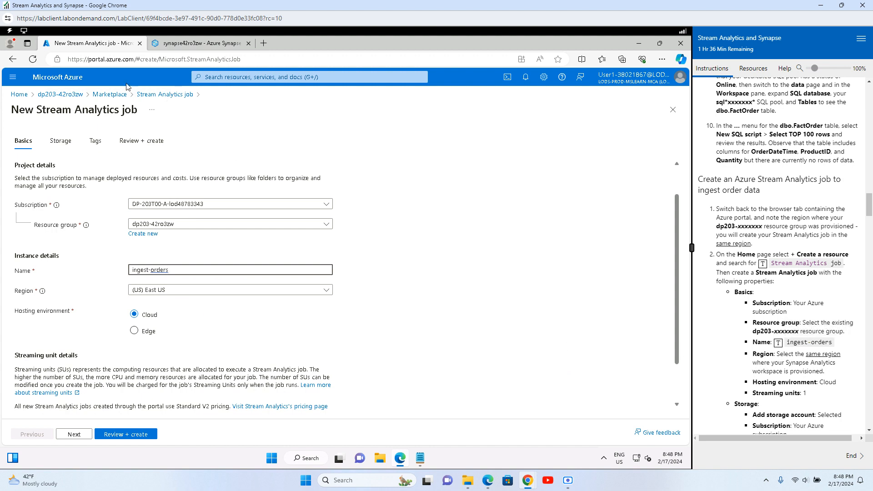
click(228, 60)
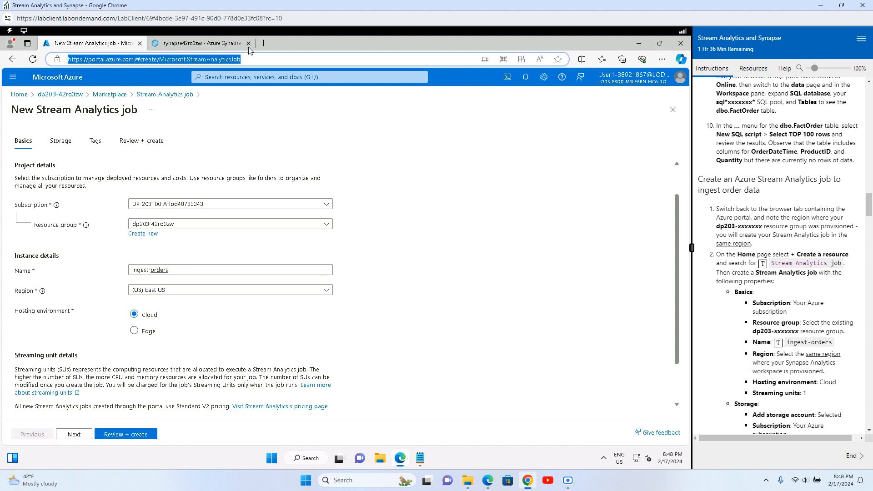
Step: Open synapse42ro3zw in a new portal tab to confirm its West Europe location, then return to the job form
click(264, 43)
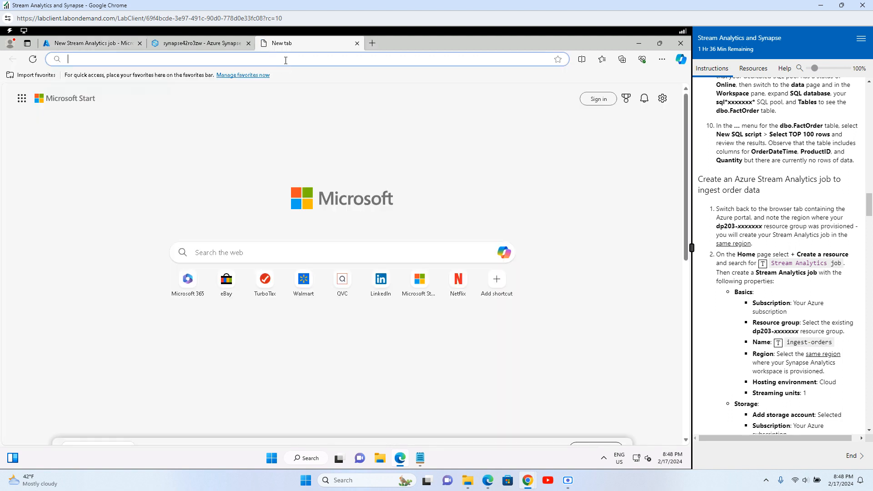
key(ctrl+v)
key(Return)
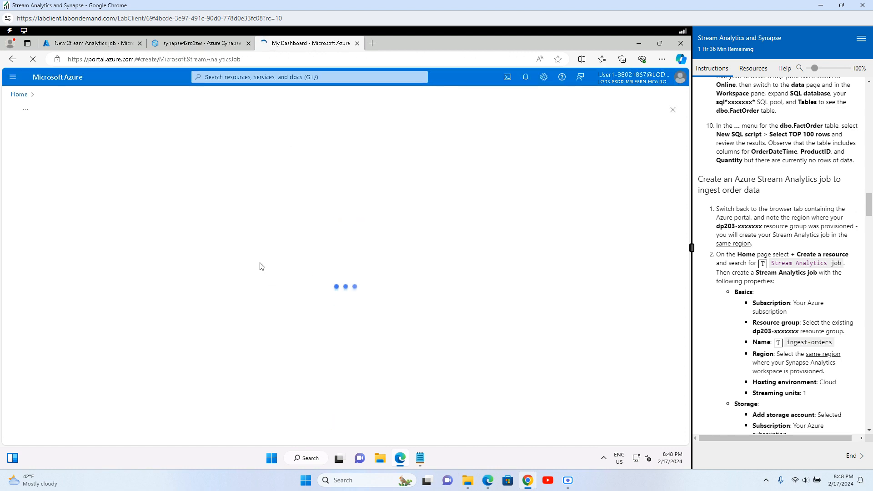
click(42, 86)
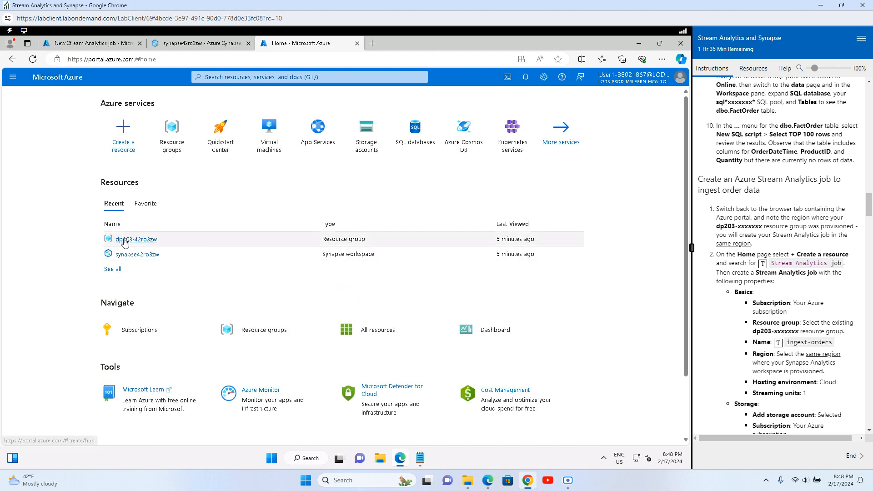
click(136, 239)
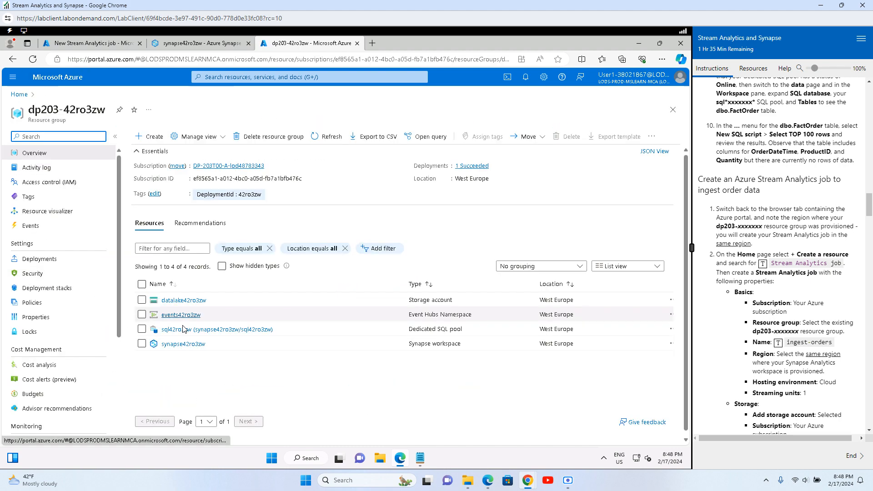
click(173, 344)
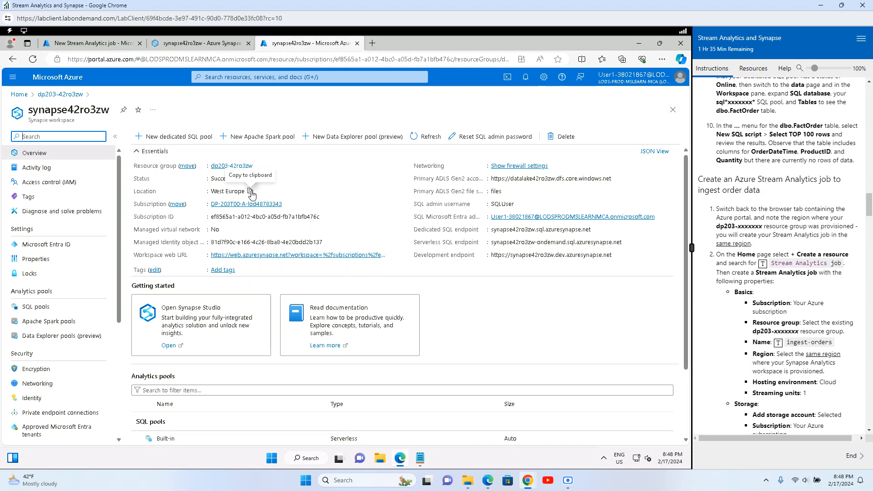
click(88, 47)
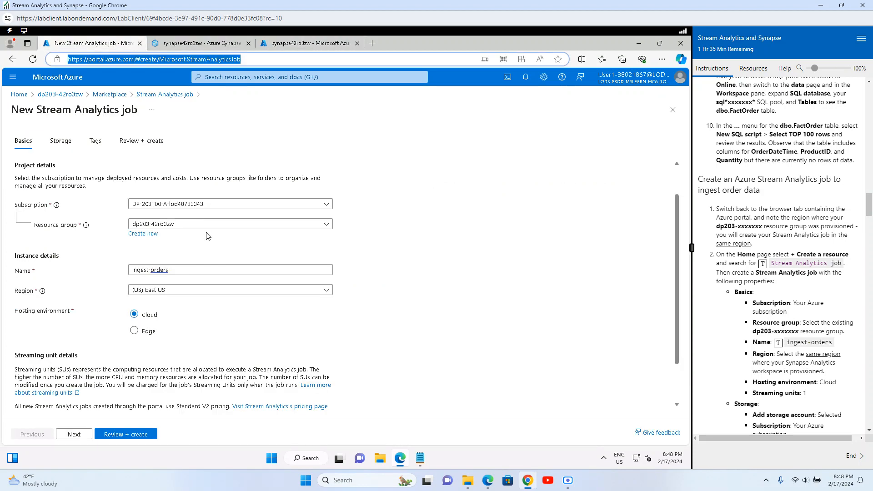
Step: Set the job's region to (Europe) West Europe
click(183, 291)
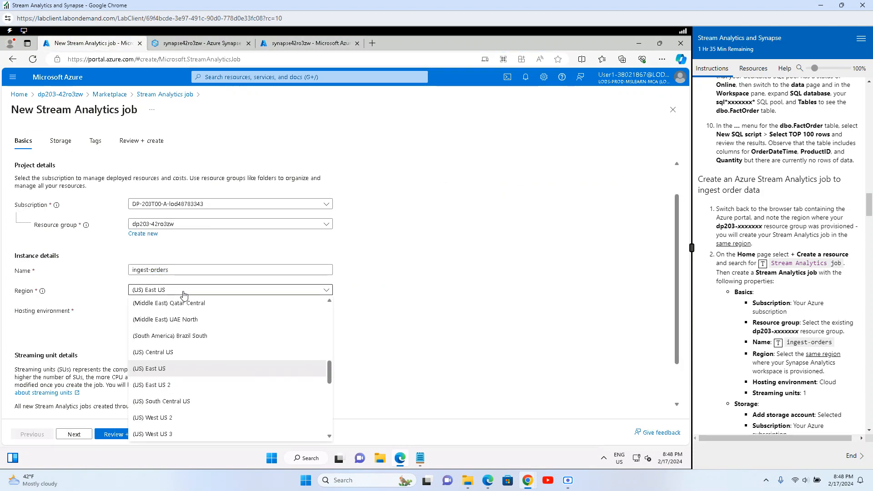
scroll(198, 394, down, 2)
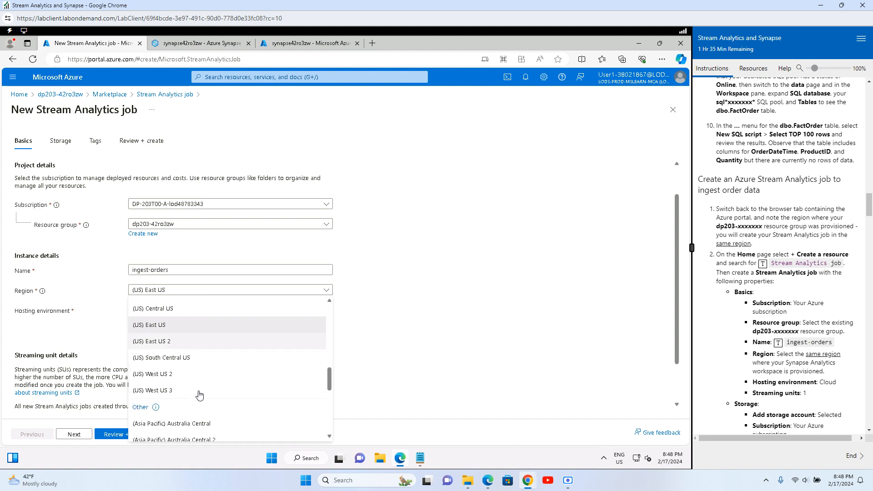
scroll(199, 395, down, 3)
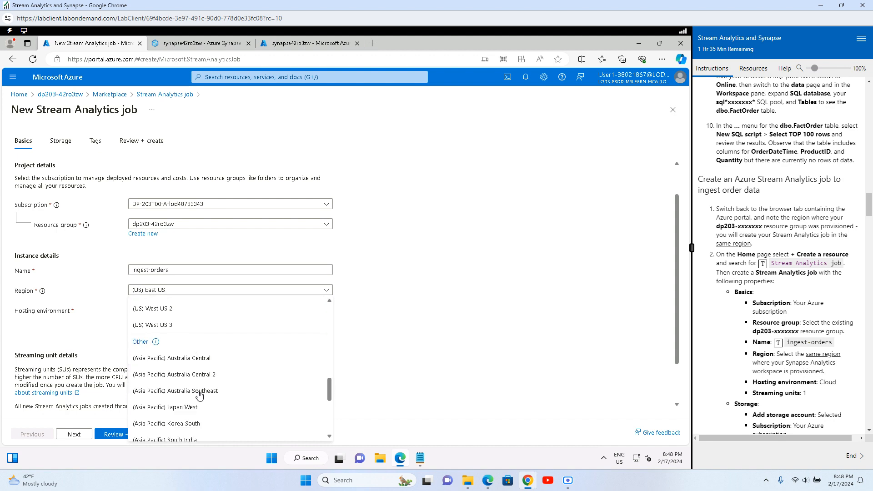
scroll(199, 396, down, 3)
scroll(199, 396, down, 3)
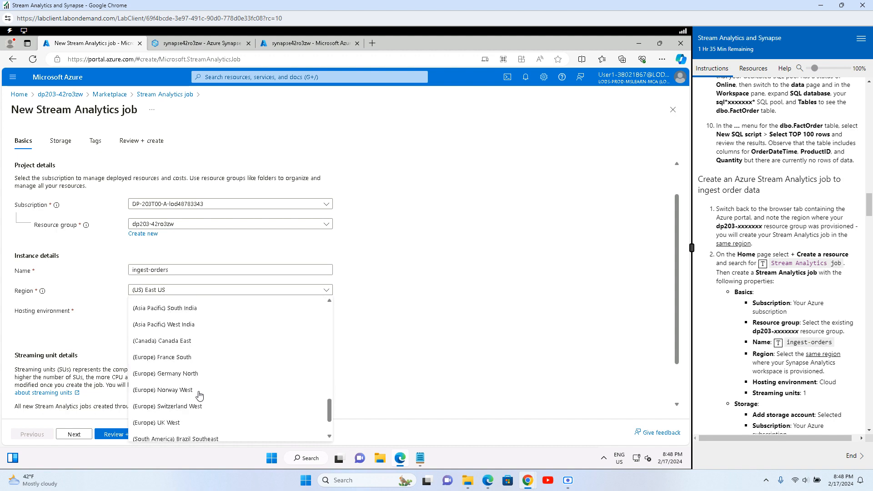
scroll(199, 395, down, 3)
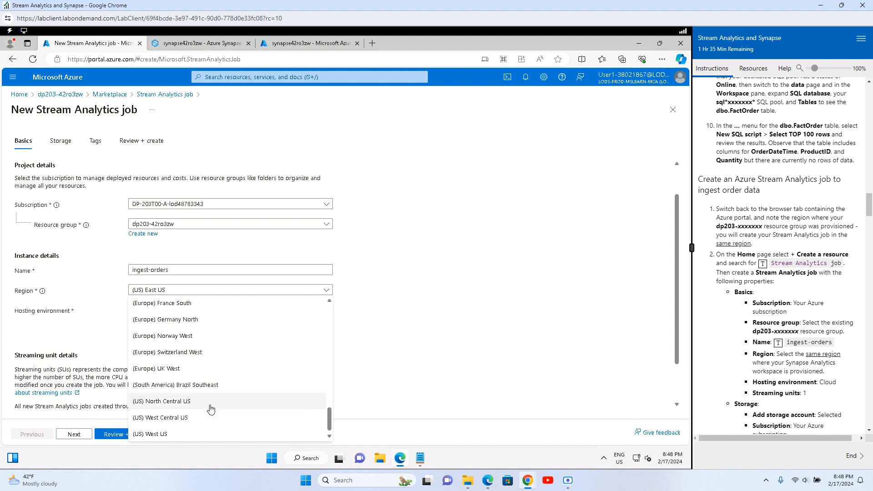
scroll(225, 406, up, 2)
scroll(229, 406, up, 2)
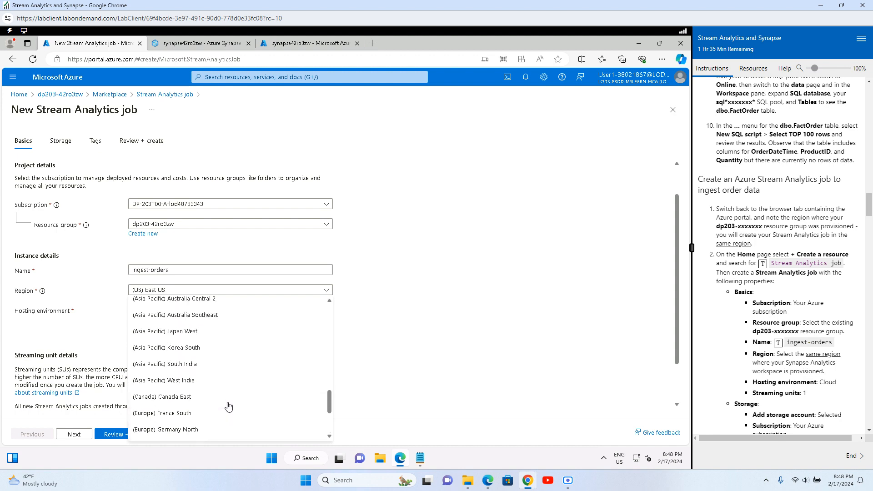
scroll(228, 406, up, 3)
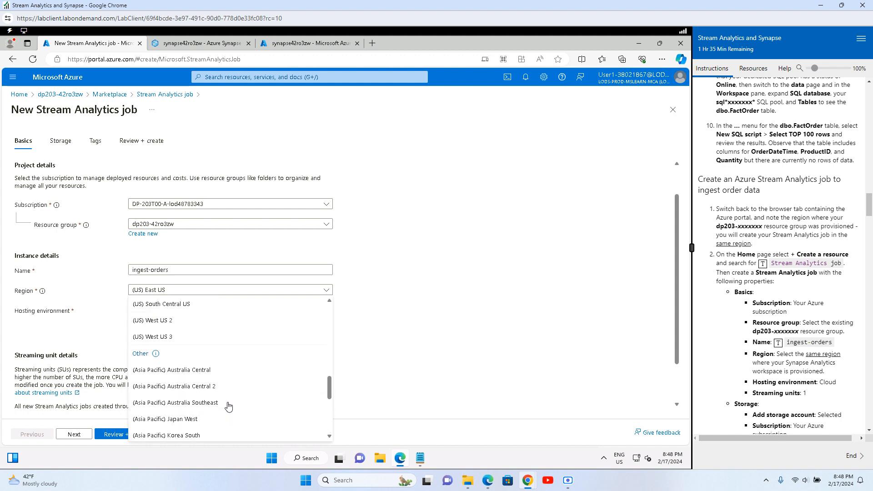
scroll(228, 406, down, 3)
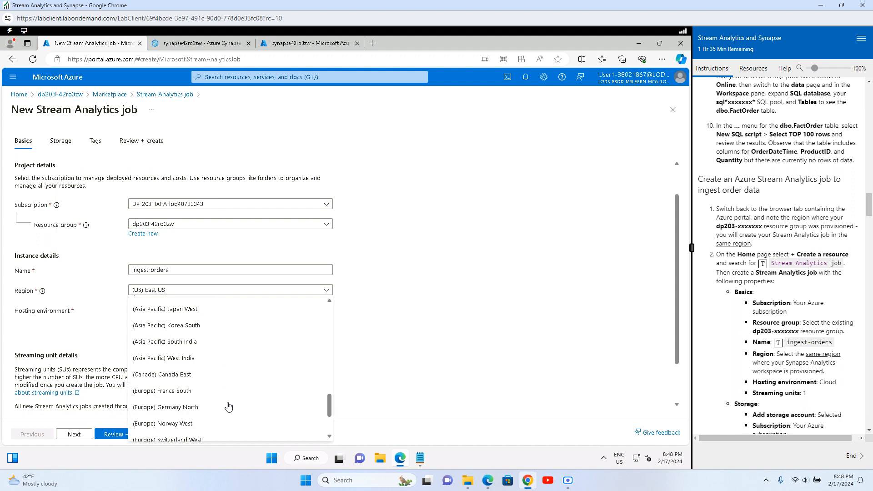
scroll(228, 406, up, 5)
scroll(228, 406, up, 4)
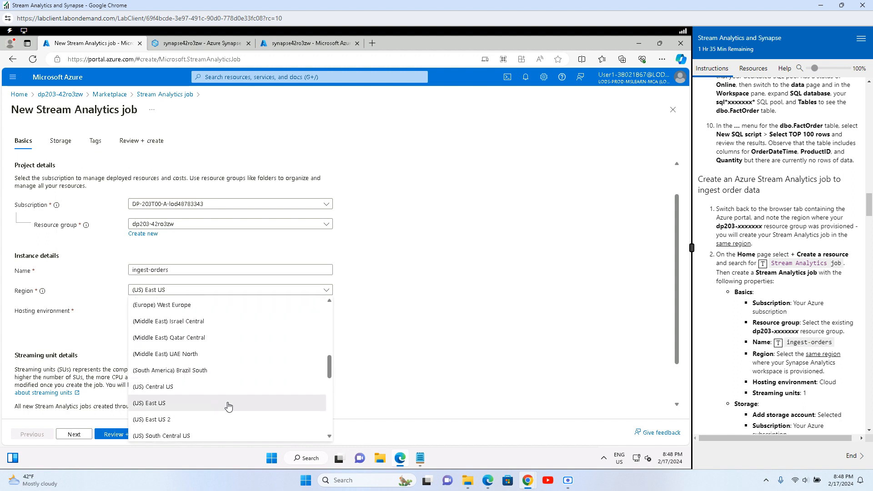
click(174, 327)
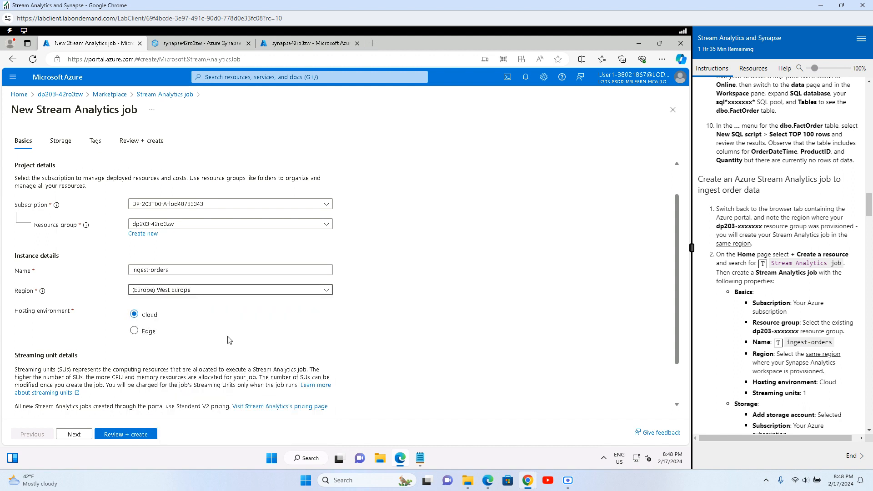
Step: Check the Streaming units setting and move on to the Storage settings
click(493, 293)
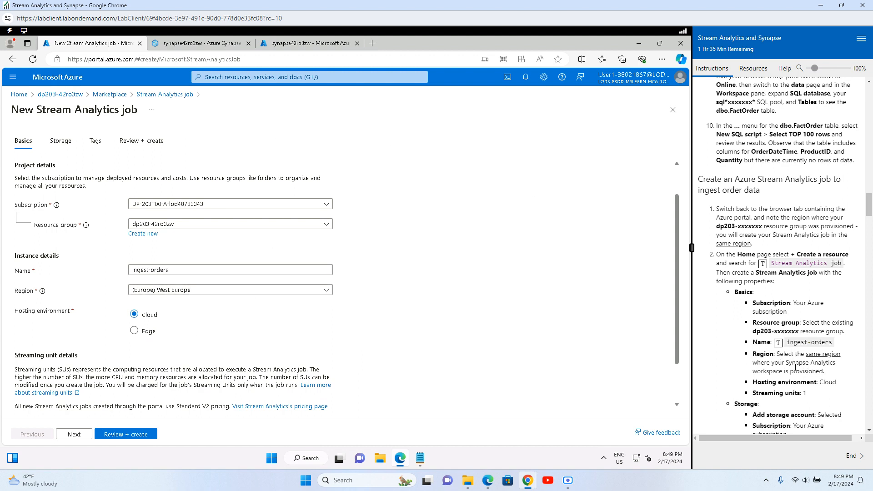
drag(840, 387, 801, 384)
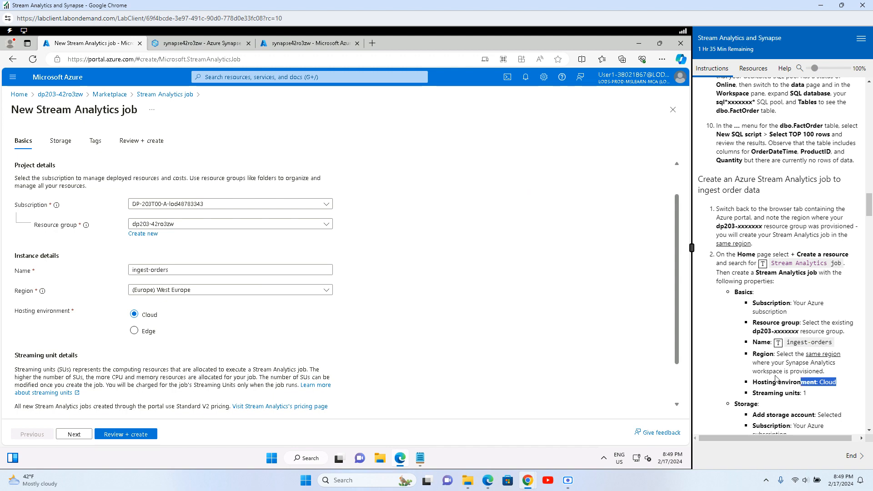
scroll(769, 345, down, 2)
scroll(144, 335, down, 1)
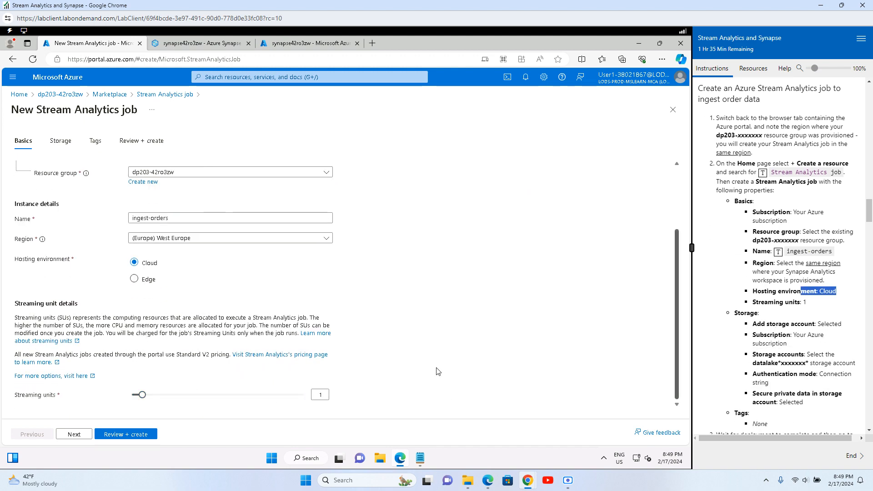
click(61, 141)
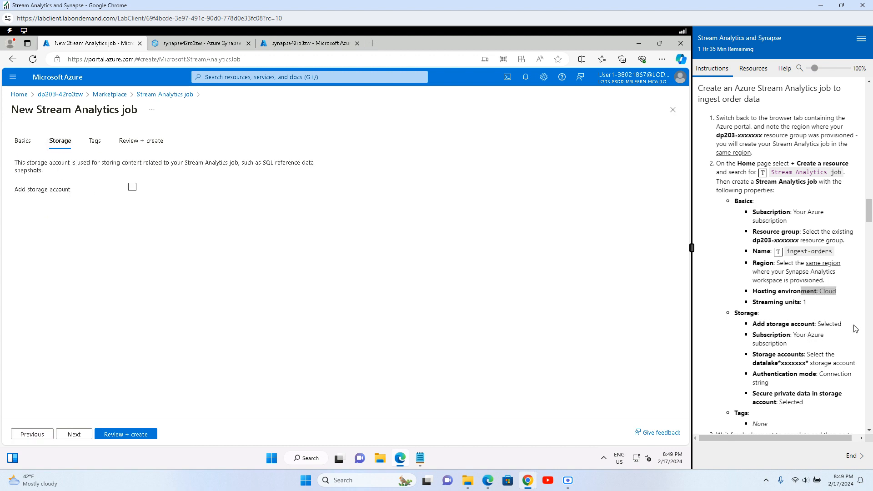
Step: Attach the datalake42ro3zw storage account under the only available subscription
click(132, 187)
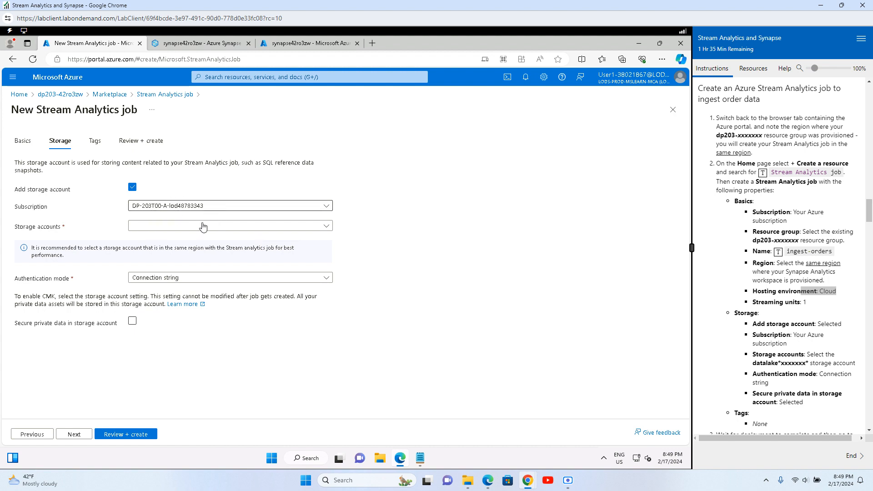
click(183, 207)
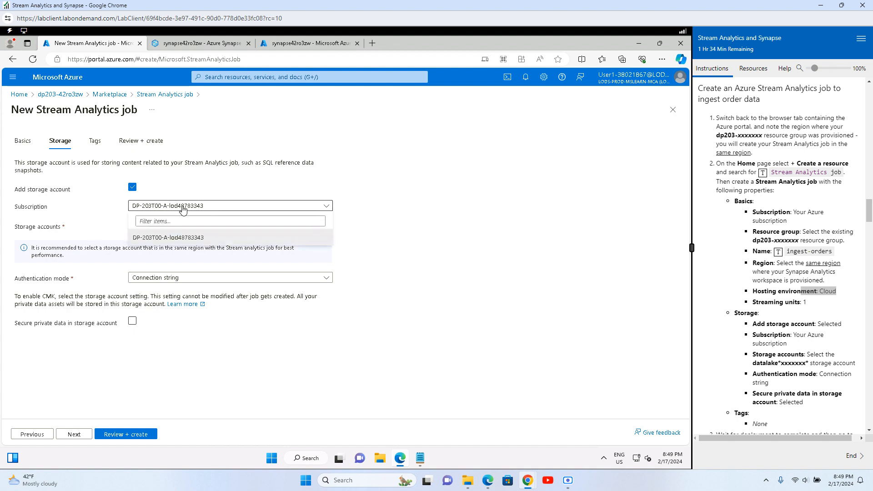
click(172, 239)
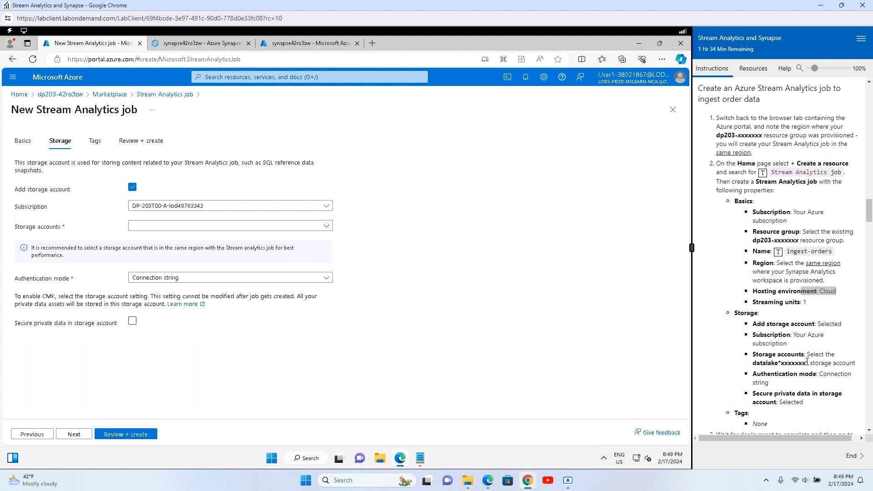
click(152, 230)
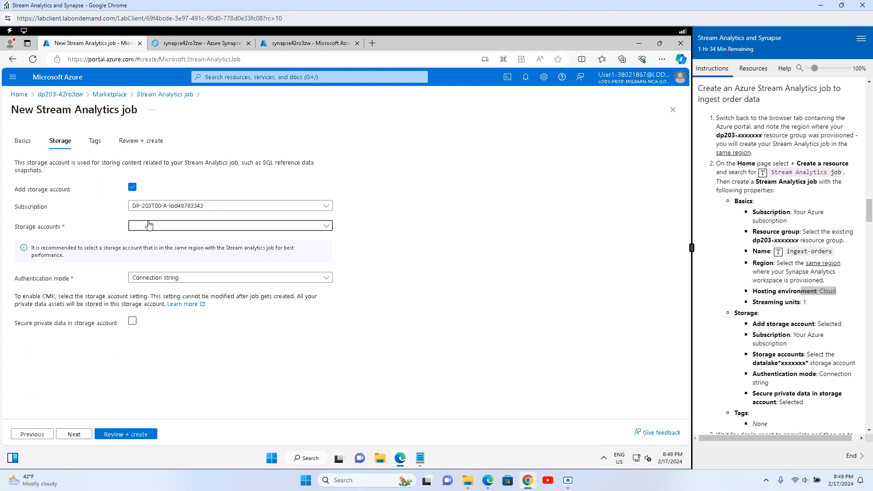
click(164, 253)
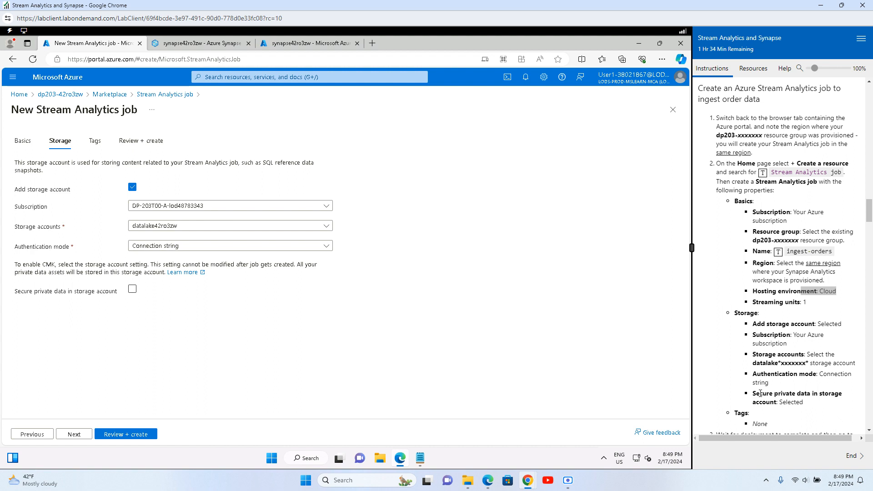
Step: Enable 'Secure private data in storage account' and proceed to Review + create
drag(760, 394, 809, 416)
click(828, 407)
click(132, 290)
scroll(778, 386, down, 3)
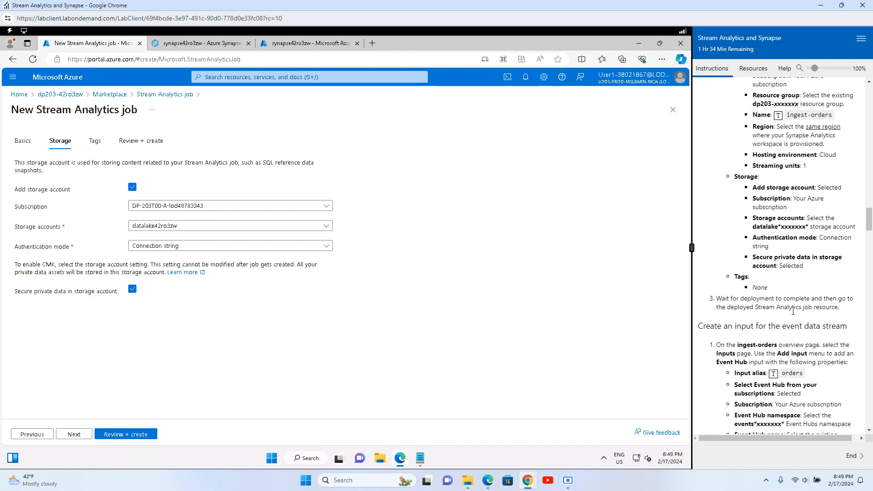
click(117, 433)
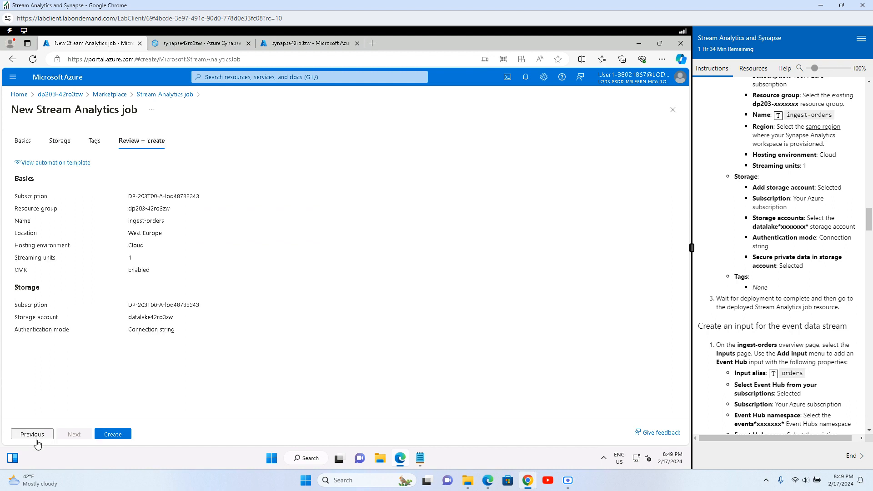
Step: Create the ingest-orders Stream Analytics job from the review page
click(115, 438)
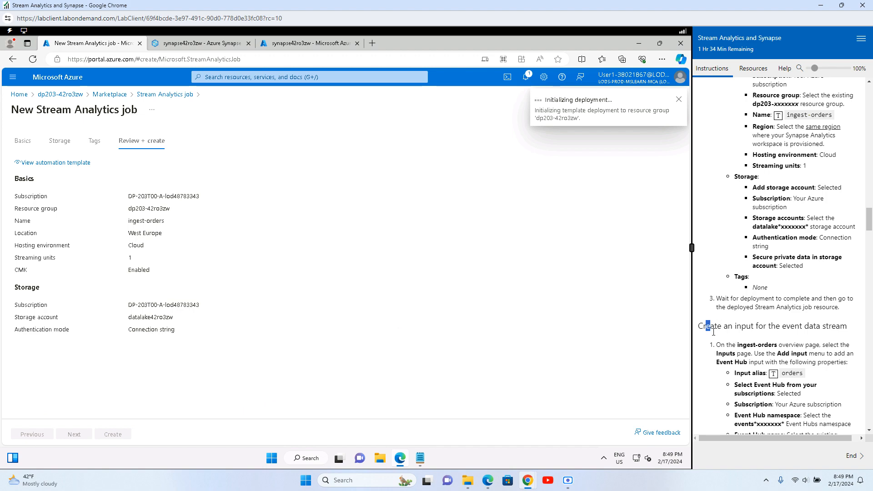
drag(706, 325, 835, 325)
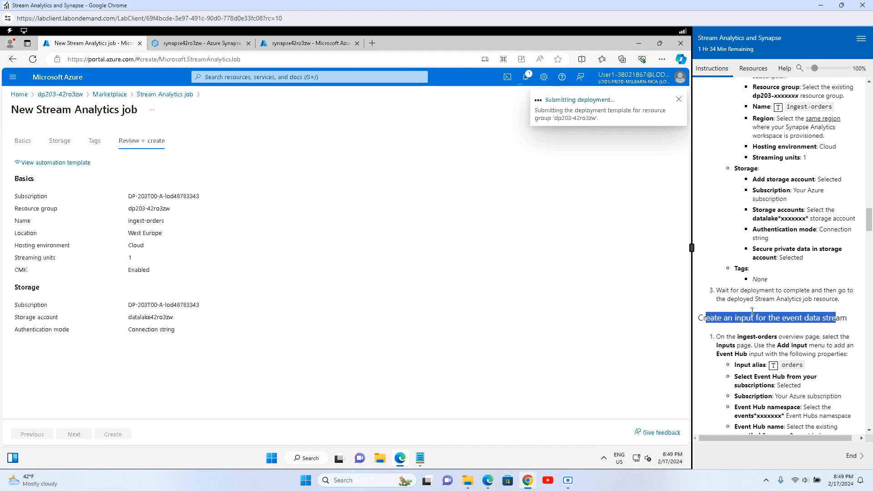
scroll(752, 312, down, 3)
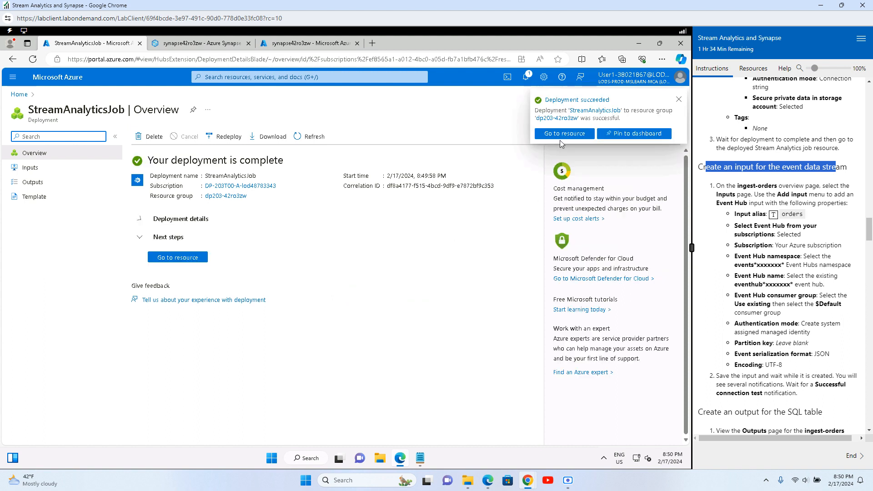
Step: Go to the deployed ingest-orders job's Inputs page and show the Add input types
click(175, 257)
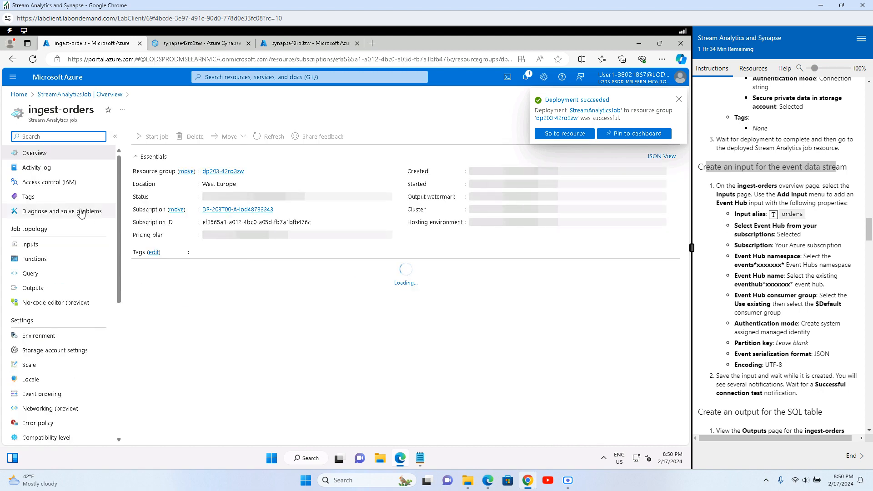
click(28, 244)
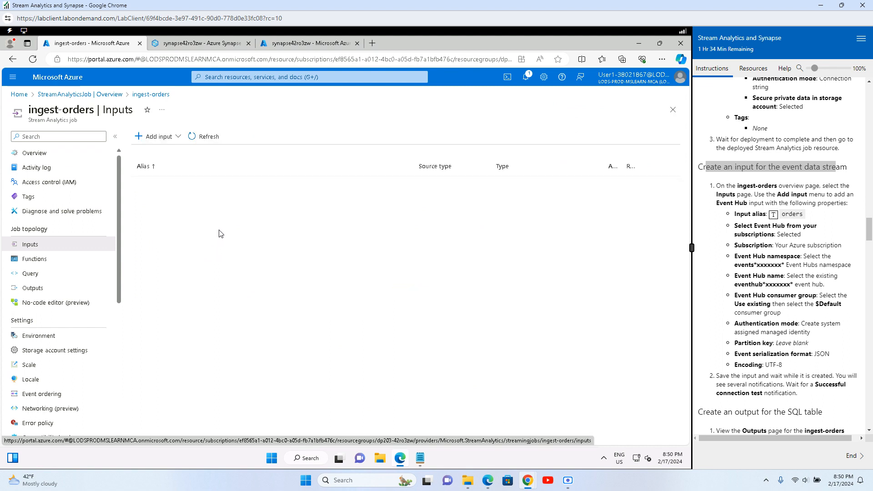
click(146, 135)
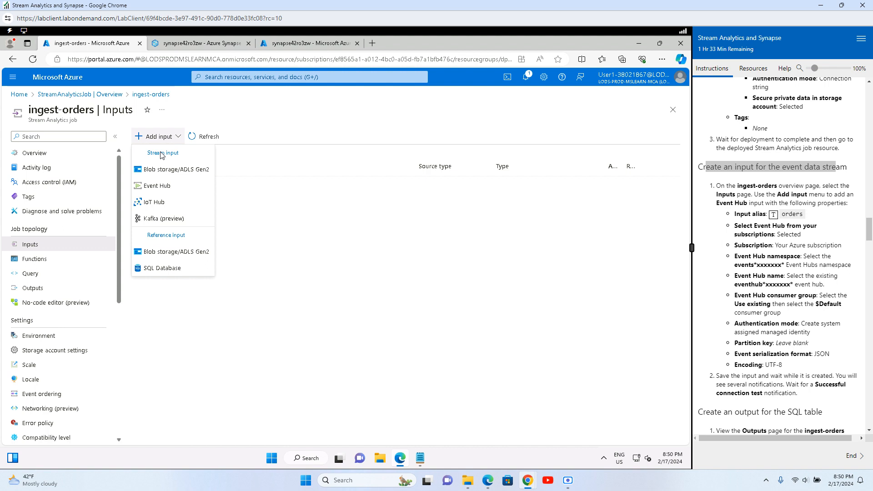
Step: Add Event Hub input 'orders' using existing $Default consumer group and system-assigned managed identity
click(159, 186)
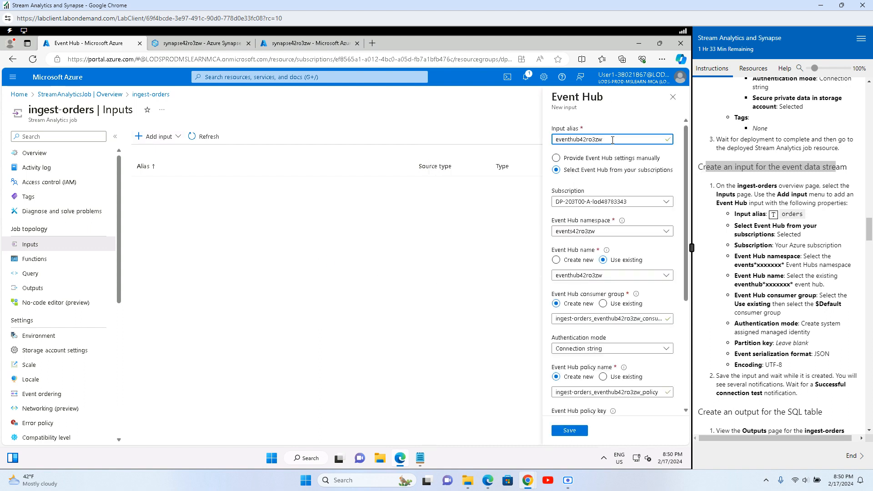
key(ctrl+a)
key(BackSpace)
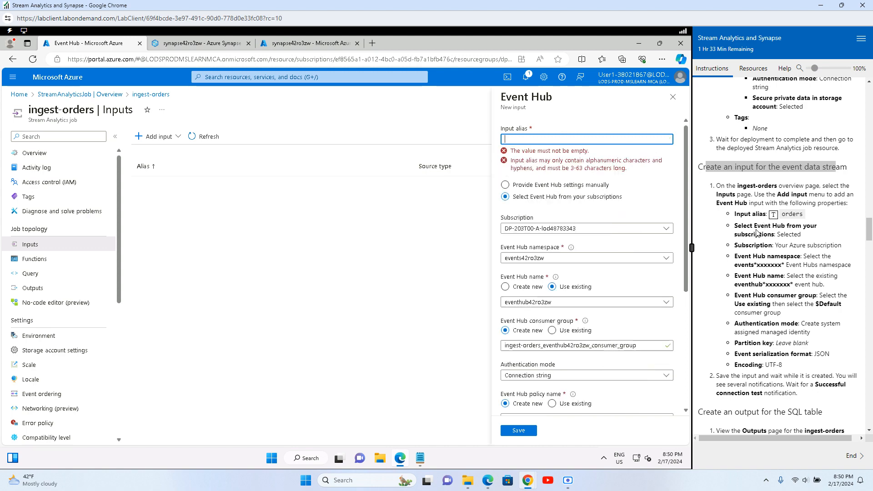
click(773, 214)
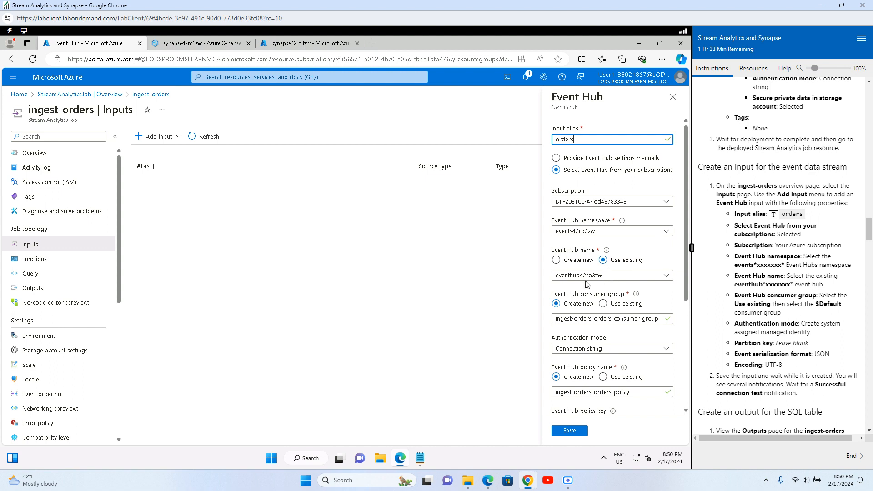
click(603, 304)
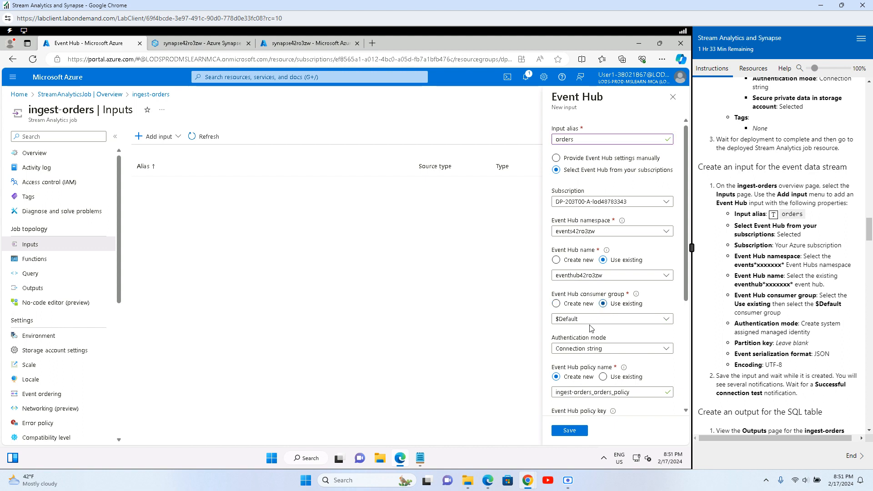
scroll(596, 321, down, 2)
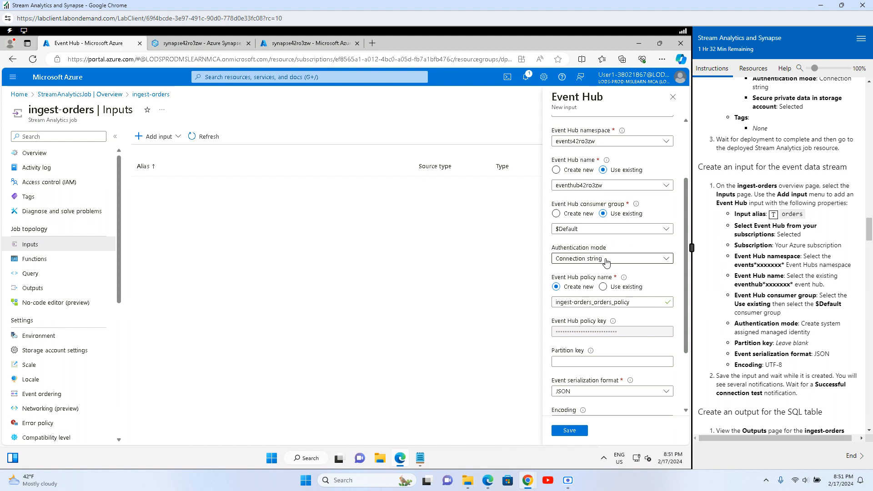
click(609, 262)
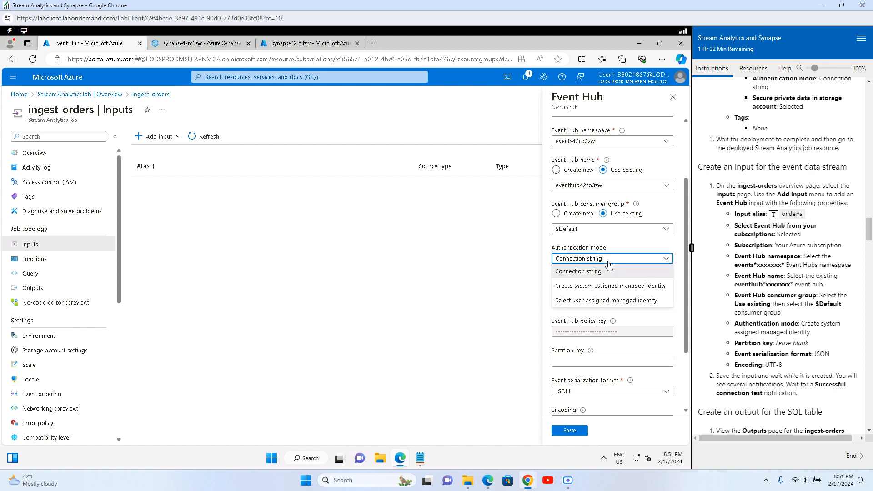
click(607, 286)
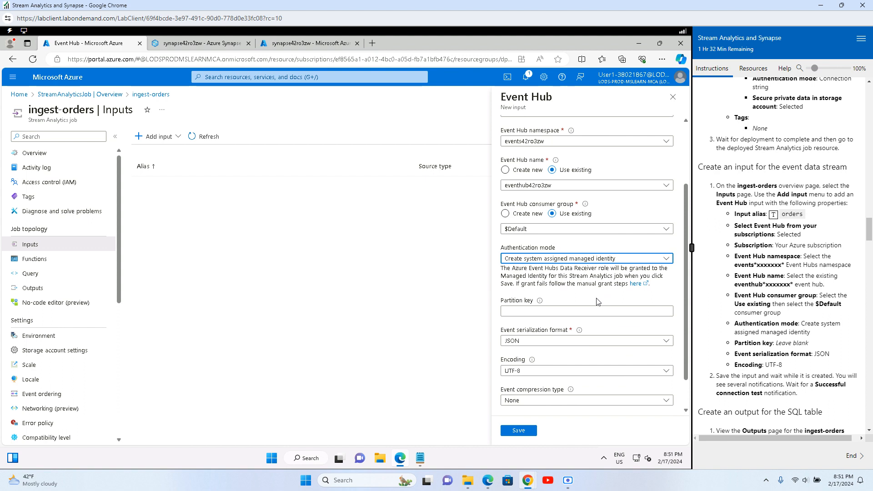
click(519, 430)
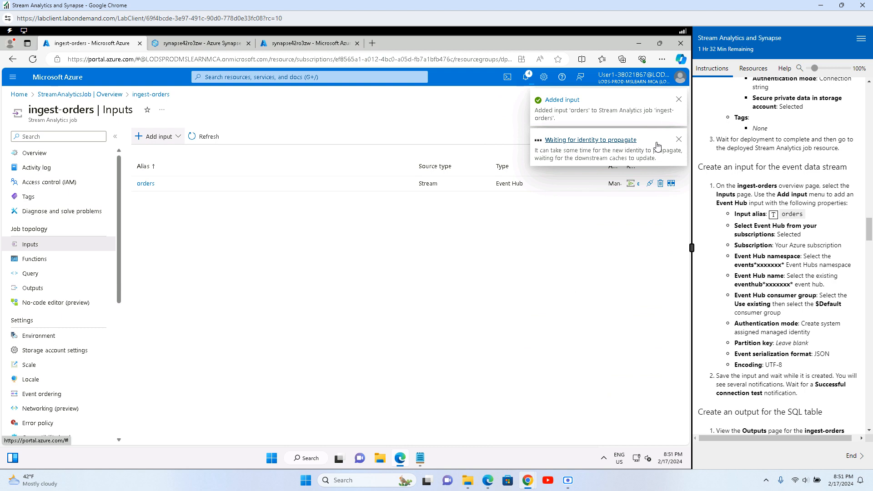
Step: Confirm the orders input's successful connection test, dismiss all notifications, and close the Inputs page
click(678, 100)
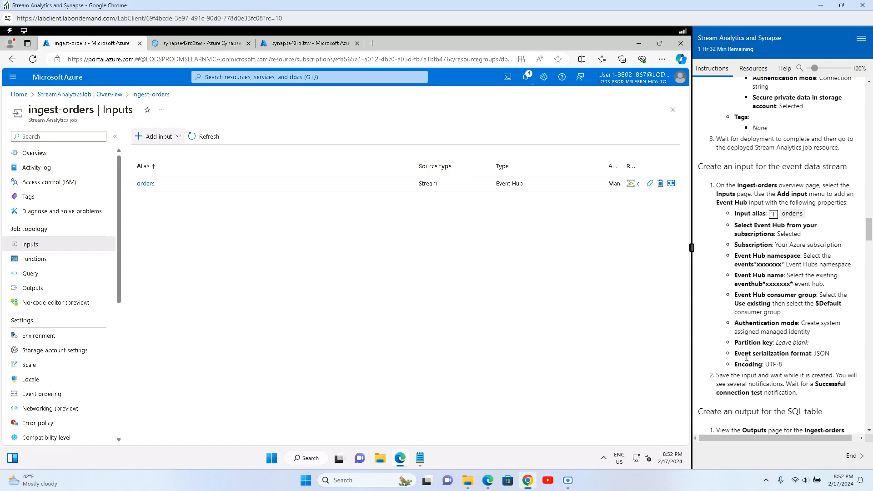
scroll(746, 357, down, 5)
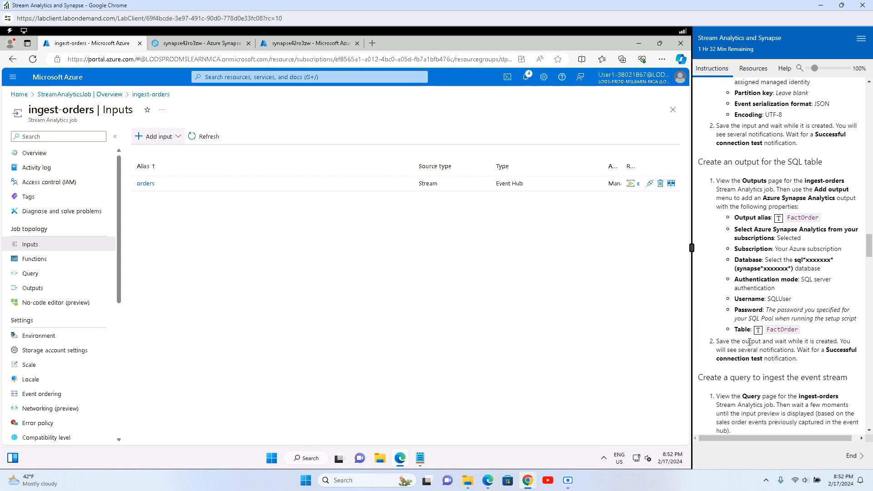
click(526, 80)
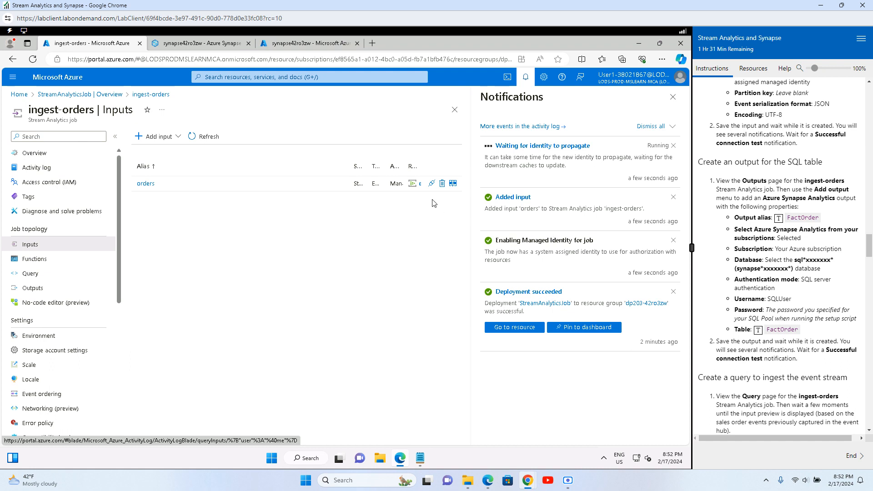
drag(496, 154, 607, 157)
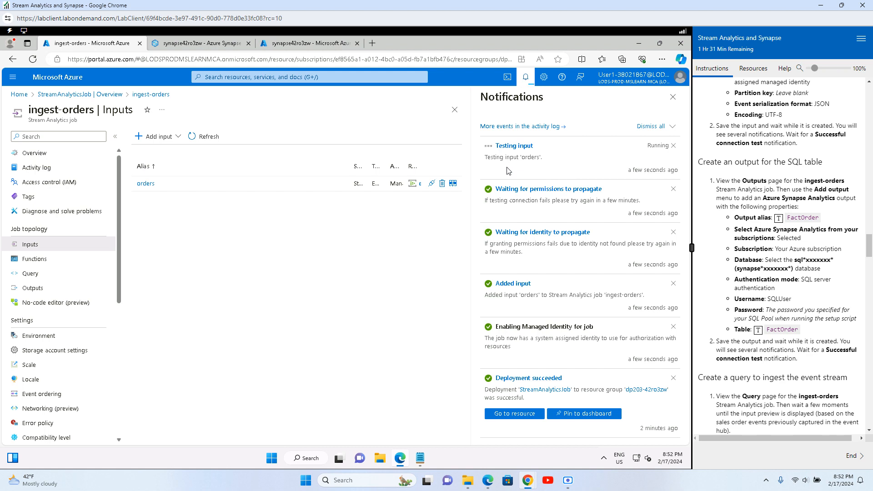
drag(549, 158, 486, 158)
click(549, 168)
click(655, 127)
click(673, 110)
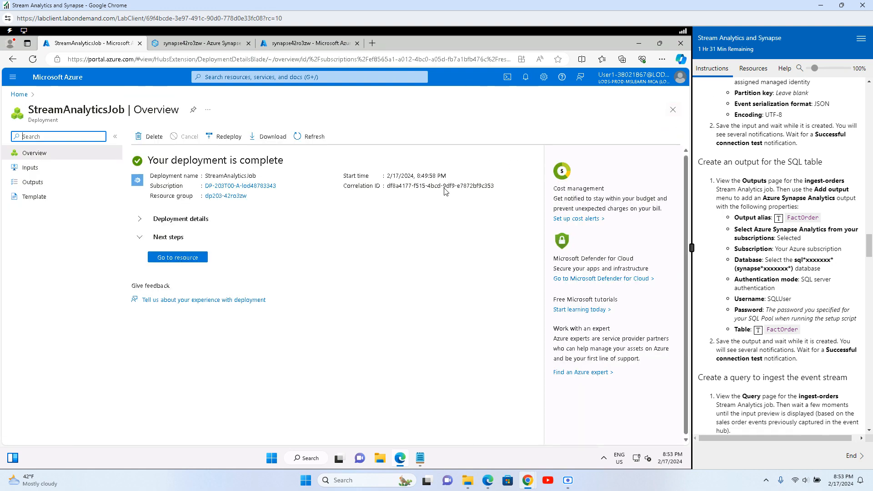
Step: Go to the ingest-orders job's Outputs page and show the Add output types
click(178, 258)
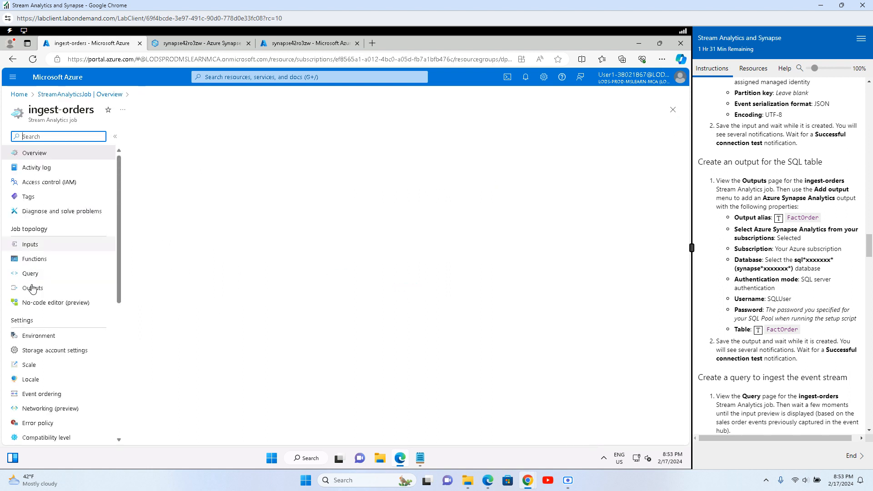
click(64, 287)
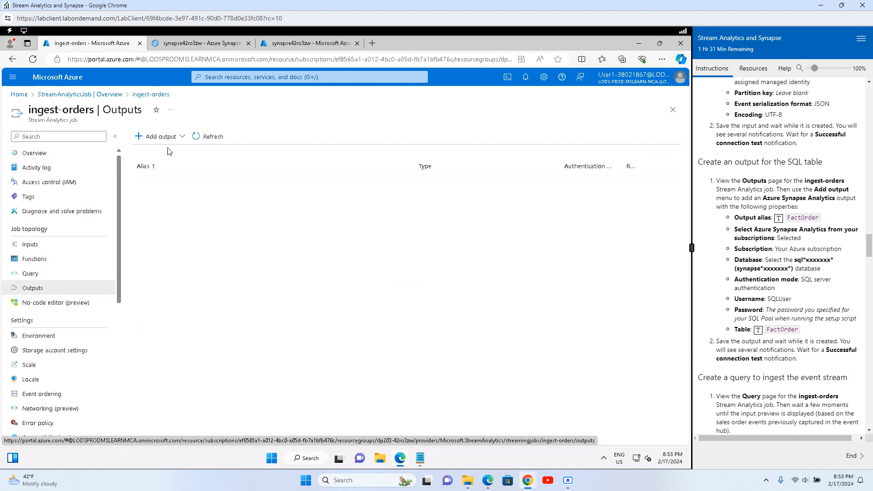
click(158, 138)
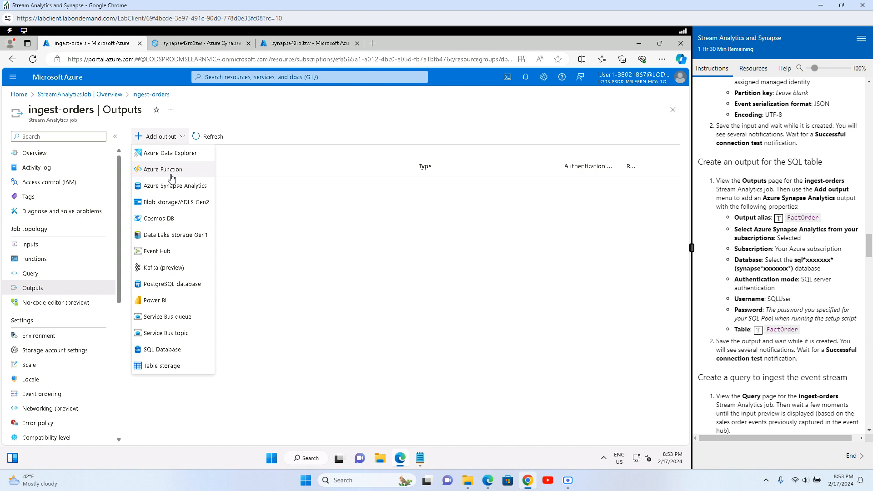
Step: Start an Azure Synapse Analytics output aliased FactOrder on the sql42ro3zw database
click(175, 185)
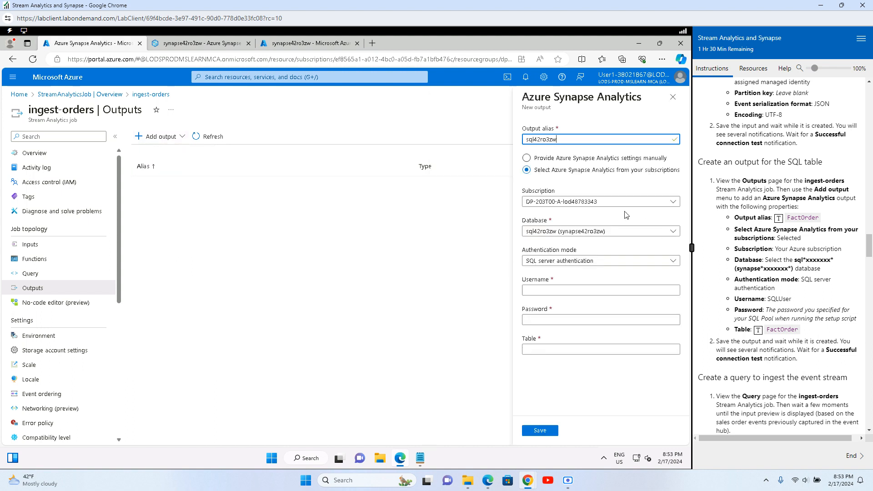
drag(558, 139, 486, 143)
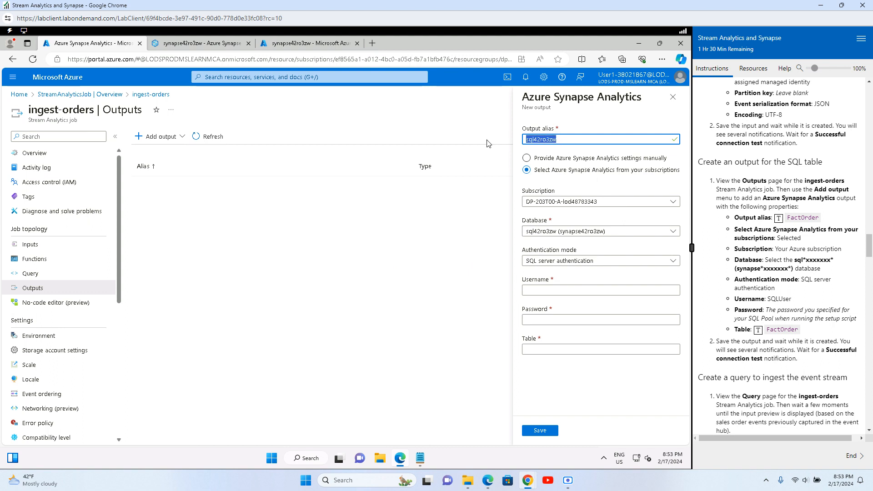
key(BackSpace)
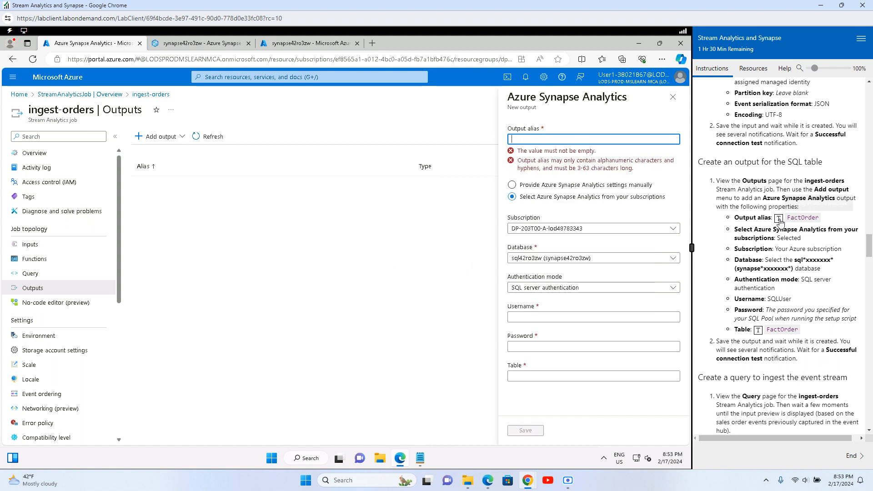
click(779, 220)
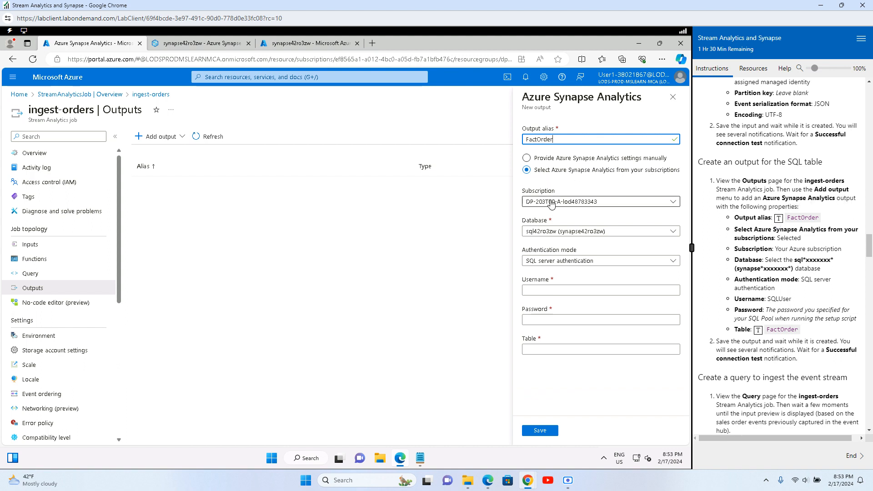
click(557, 232)
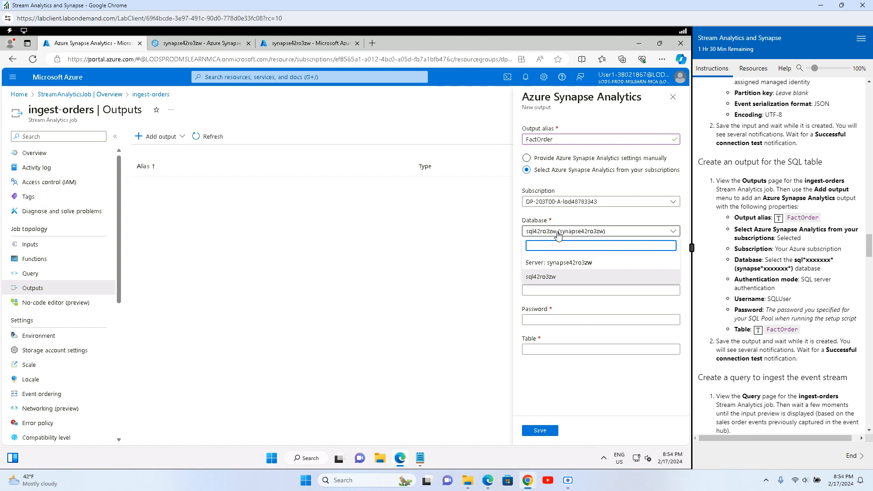
click(552, 277)
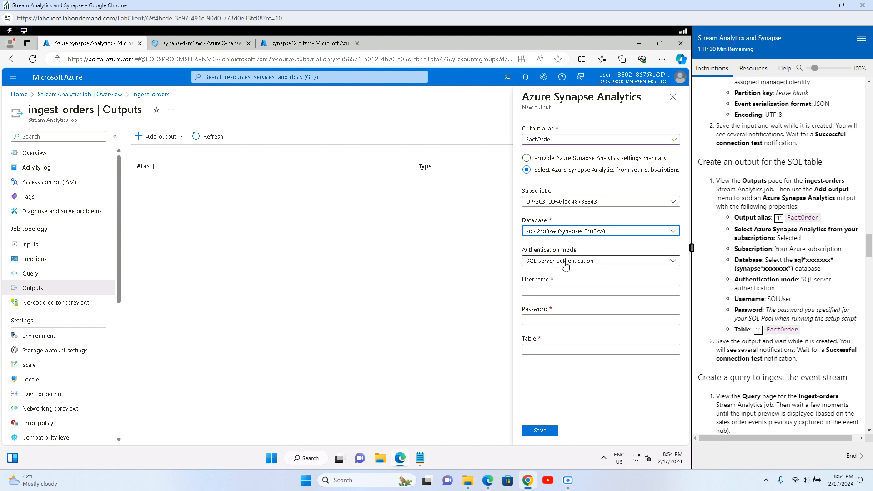
Step: Enter username SQLUser, the SQL pool password, and table FactOrder
click(564, 288)
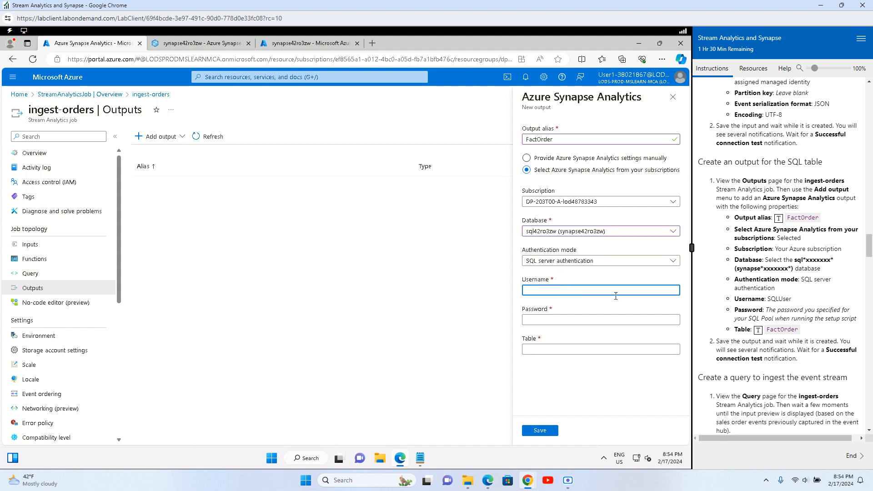
drag(794, 301, 769, 301)
key(ctrl+c)
click(546, 290)
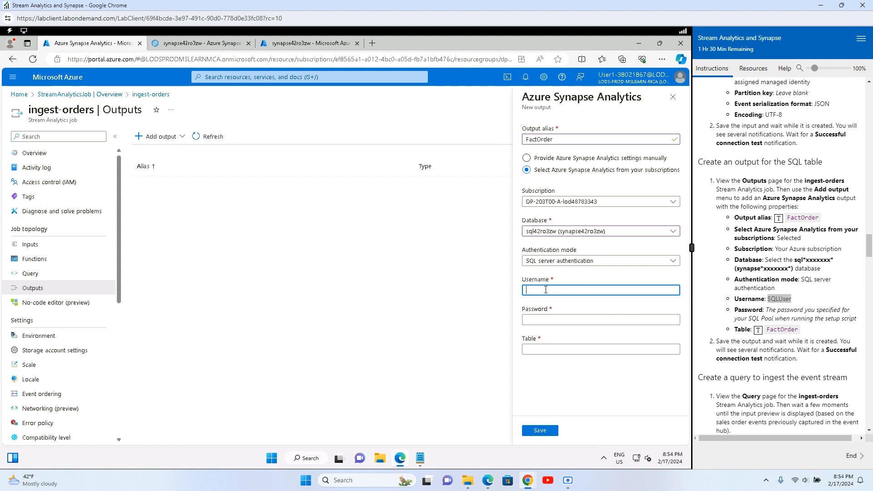
key(ctrl+v)
click(541, 321)
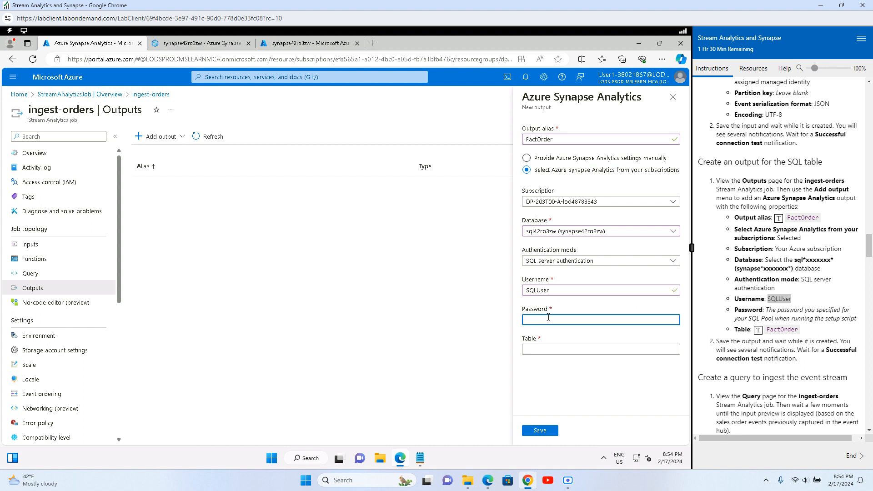
text(Pa55••••••)
click(578, 353)
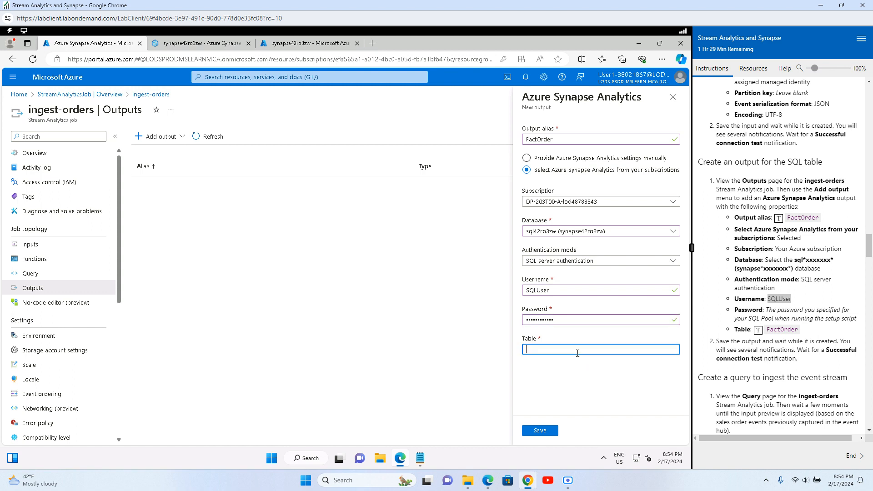
click(756, 331)
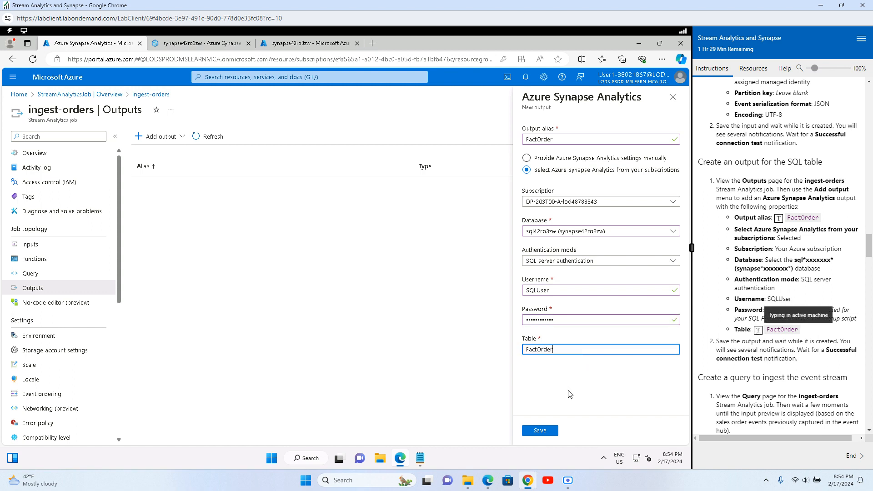
Step: Save the FactOrder Synapse output and decline the browser's offer to save the password
click(540, 431)
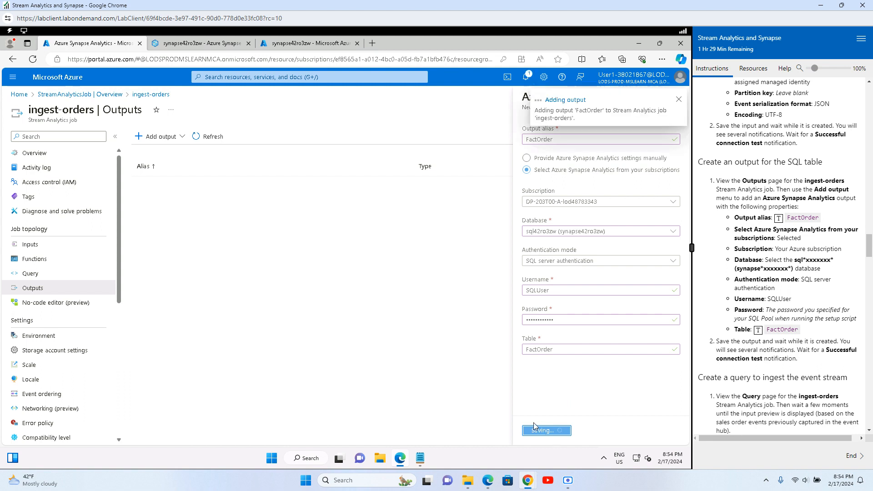
scroll(750, 385, down, 2)
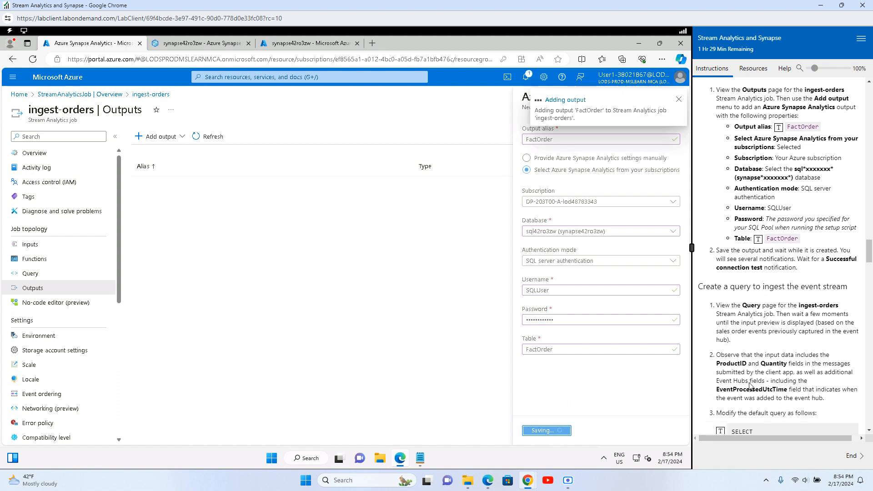
scroll(750, 385, down, 3)
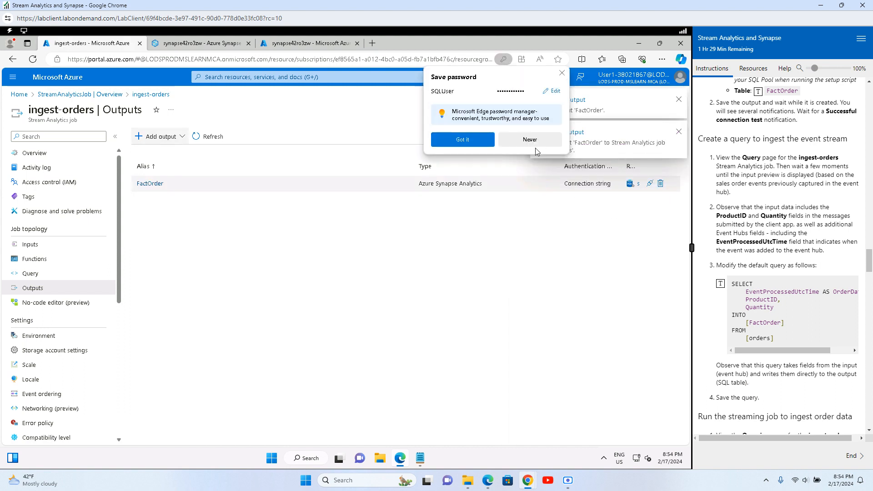
click(518, 141)
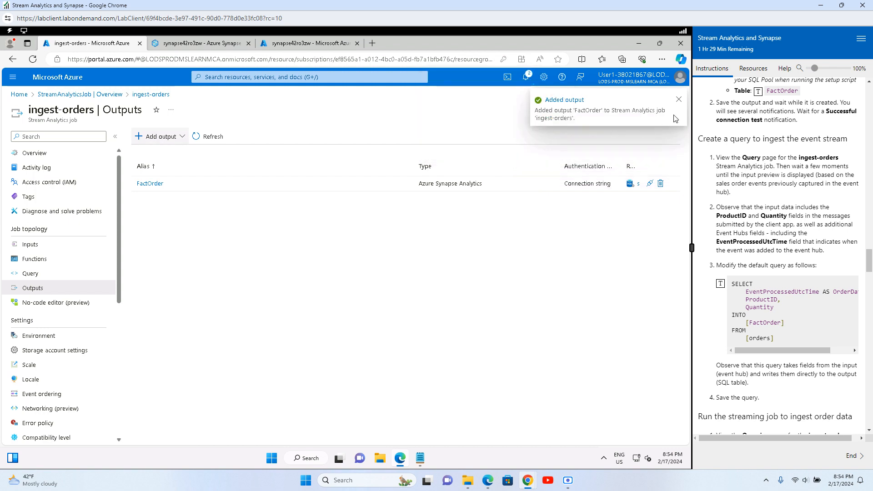
Step: Check Notifications to confirm the FactOrder connection test succeeded
click(679, 100)
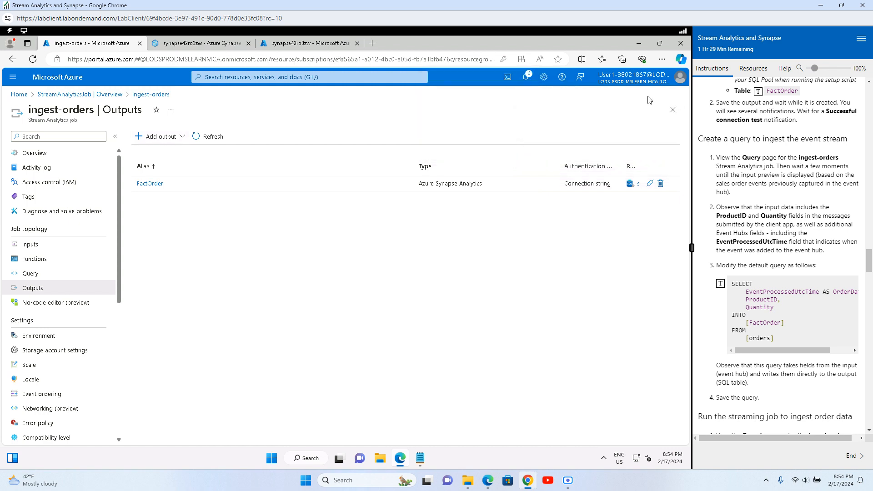
click(526, 77)
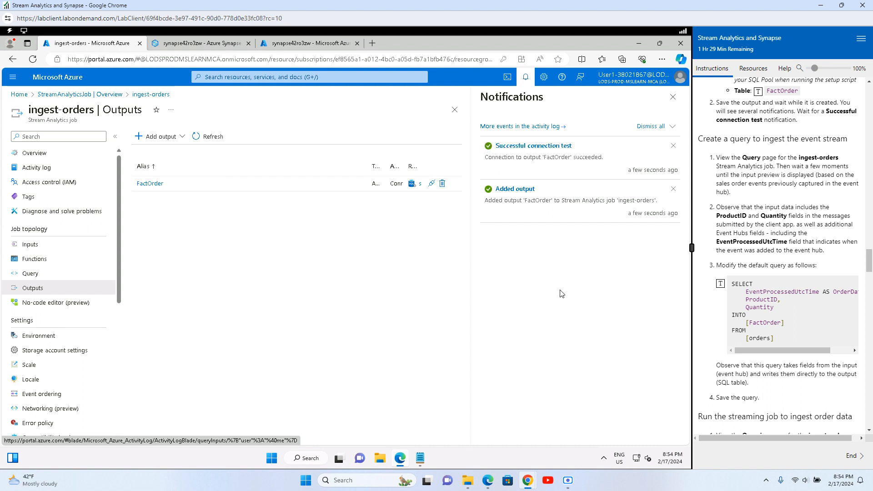
click(673, 98)
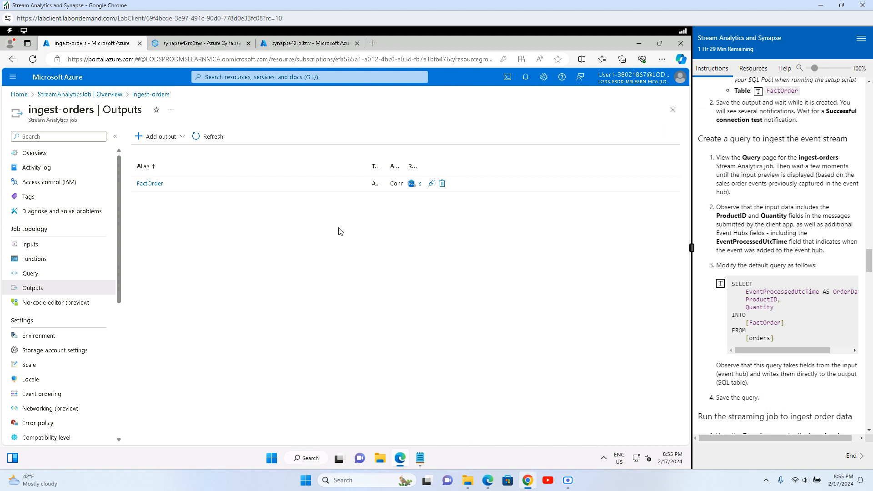
Step: Open the ingest-orders Query page to preview orders events and dismiss the welcome tour
click(99, 276)
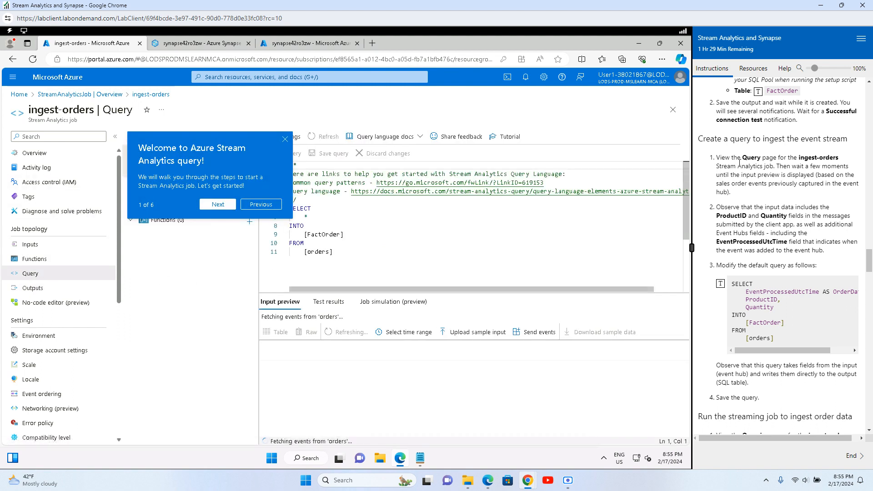
drag(739, 163, 823, 161)
click(790, 178)
drag(731, 168, 836, 167)
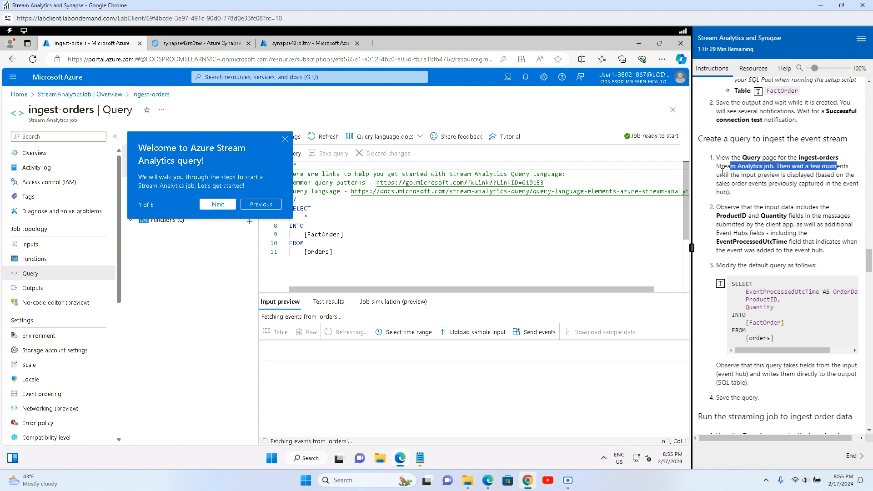
drag(719, 175, 851, 175)
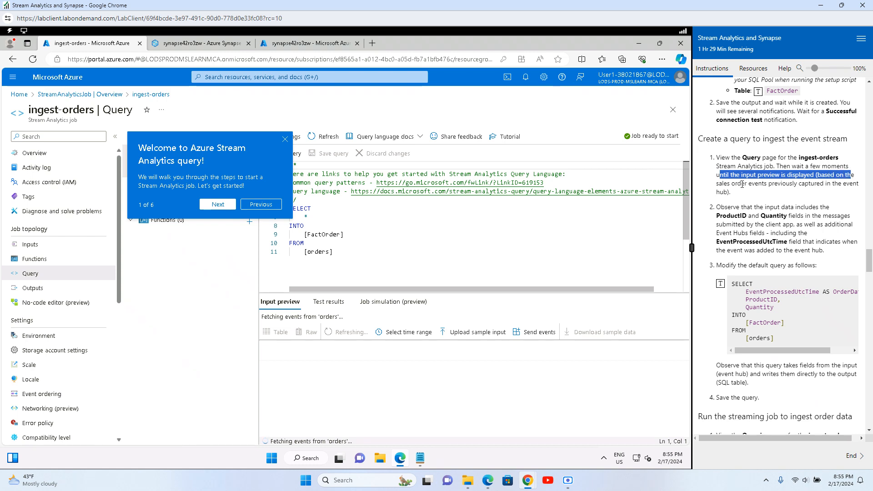
drag(725, 207, 814, 250)
click(764, 279)
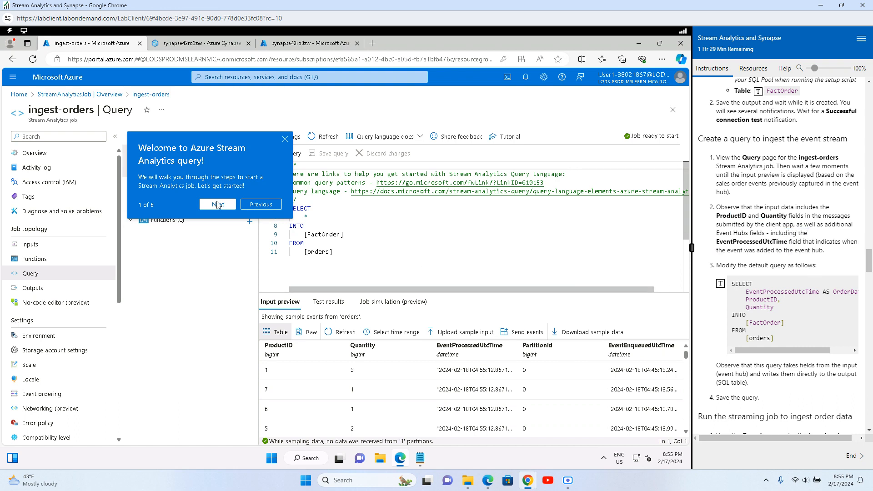
click(285, 139)
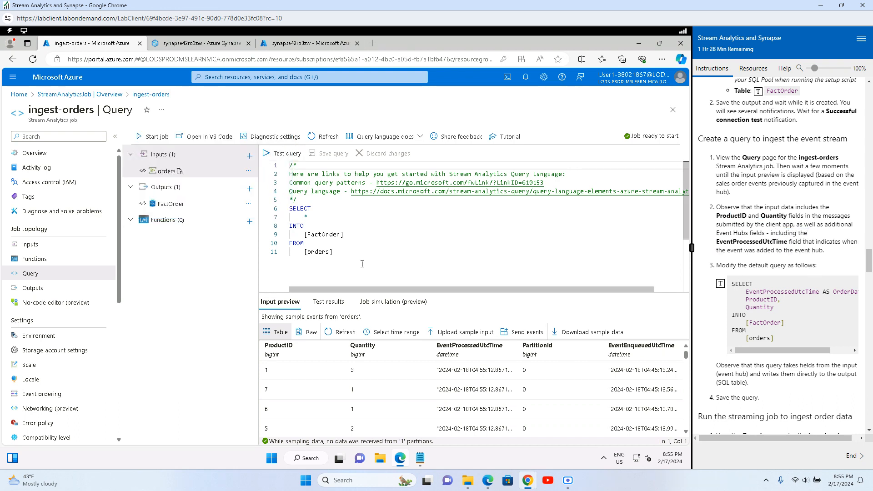
Step: Replace the default query with SELECT EventProcessedUtcTime AS OrderDateTime, ProductID, Quantity INTO [FactOrder] FROM [orders]
drag(362, 263, 283, 152)
key(Delete)
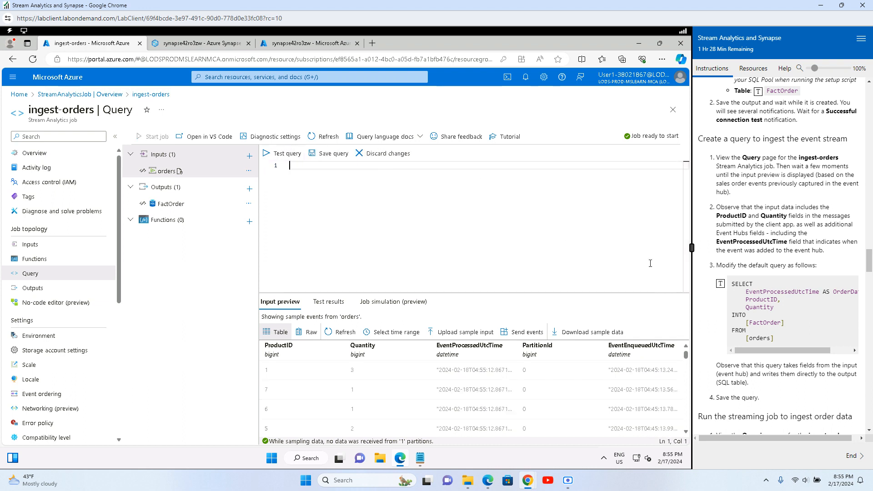
click(720, 283)
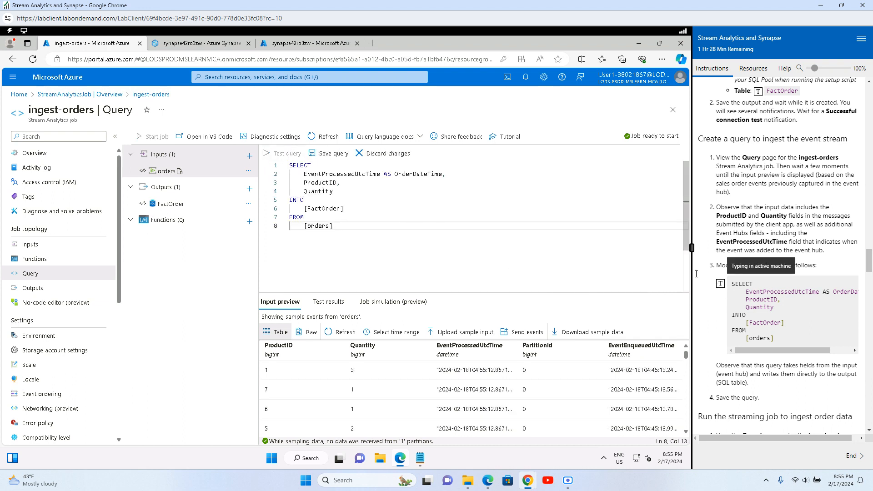
scroll(745, 343, down, 2)
drag(733, 297, 841, 297)
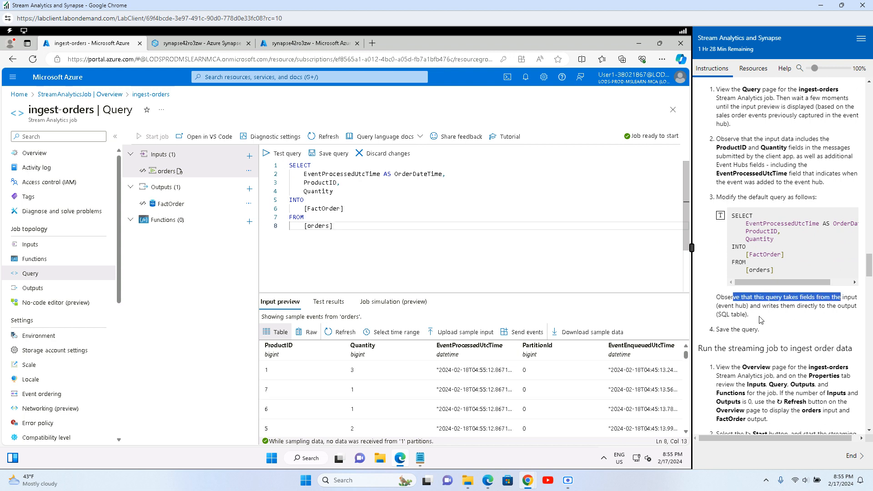
drag(790, 306, 852, 306)
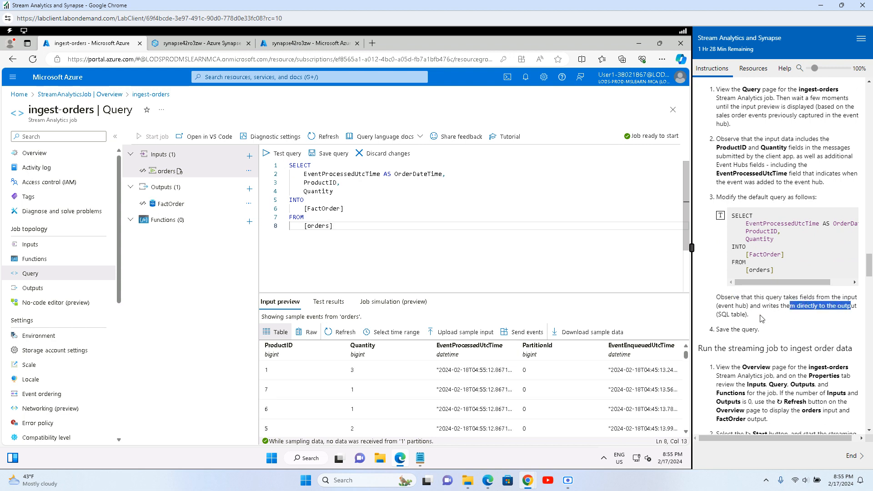
click(789, 316)
scroll(766, 338, down, 1)
scroll(765, 338, down, 1)
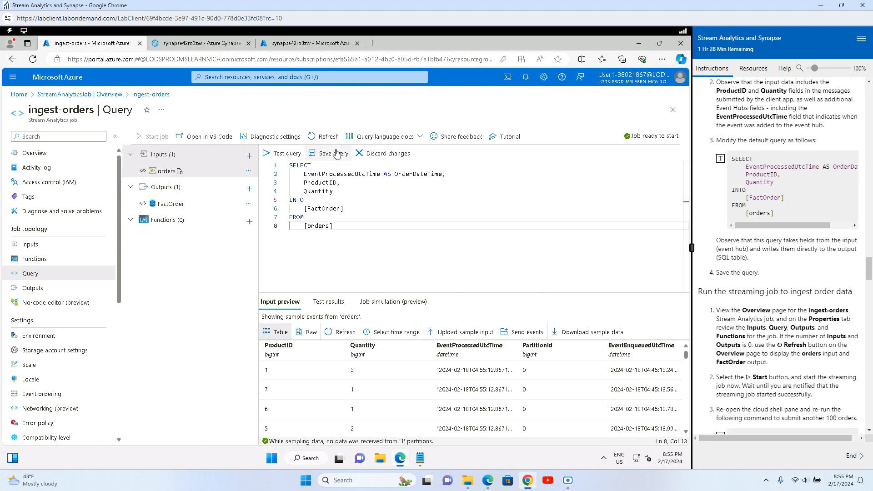
Step: Save the new FactOrder ingest query
click(333, 154)
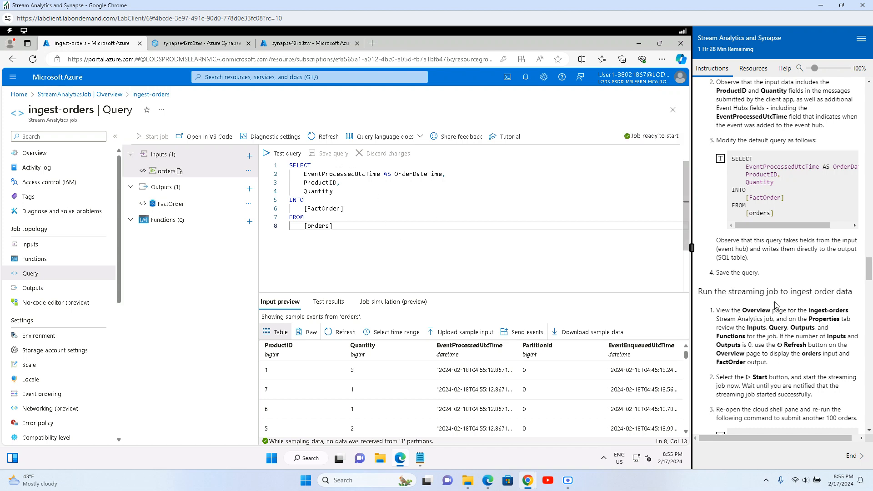
scroll(757, 273, down, 1)
drag(715, 245, 822, 247)
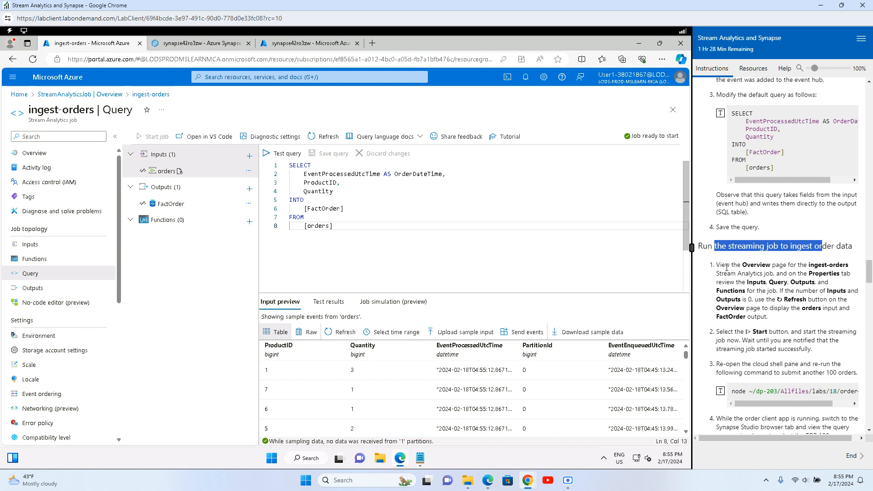
drag(726, 265, 822, 266)
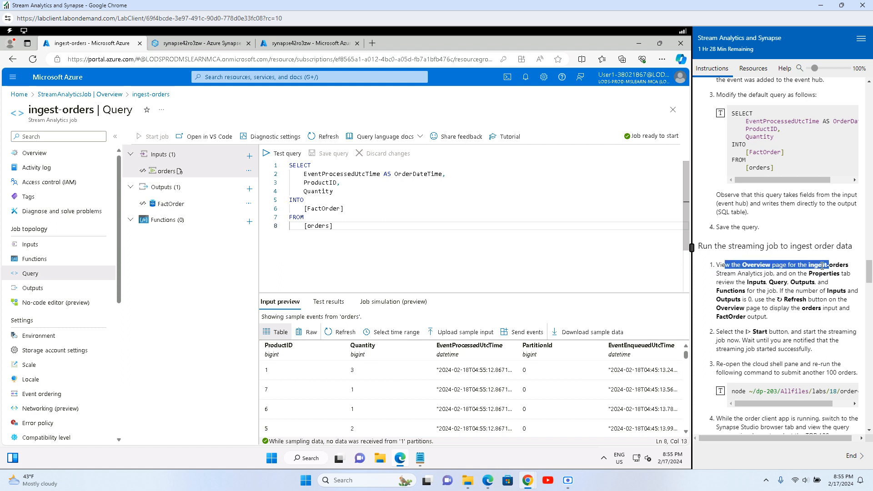
drag(742, 274, 789, 272)
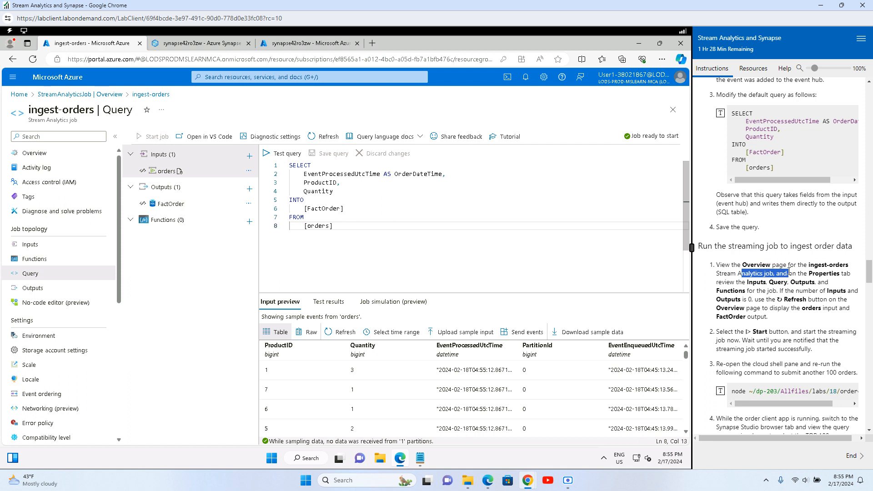
drag(789, 272, 834, 274)
drag(722, 283, 805, 283)
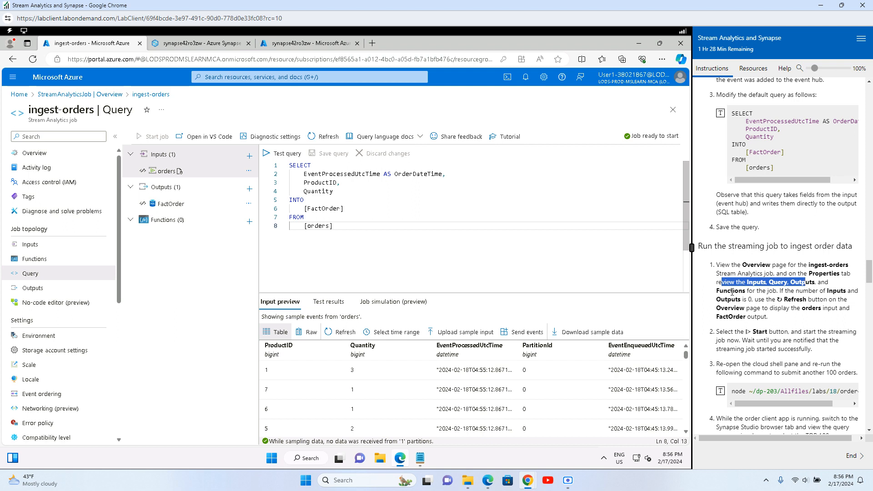
drag(731, 291, 797, 290)
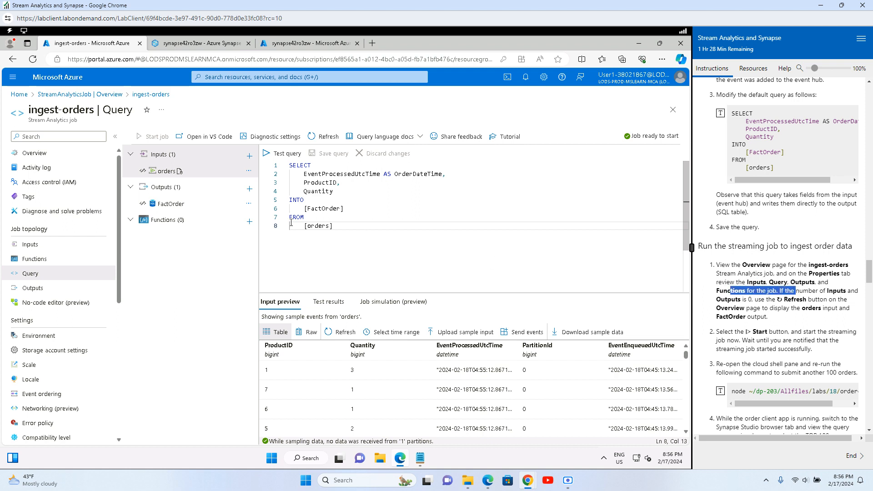
Step: Open the ingest-orders job overview and refresh its details
click(35, 153)
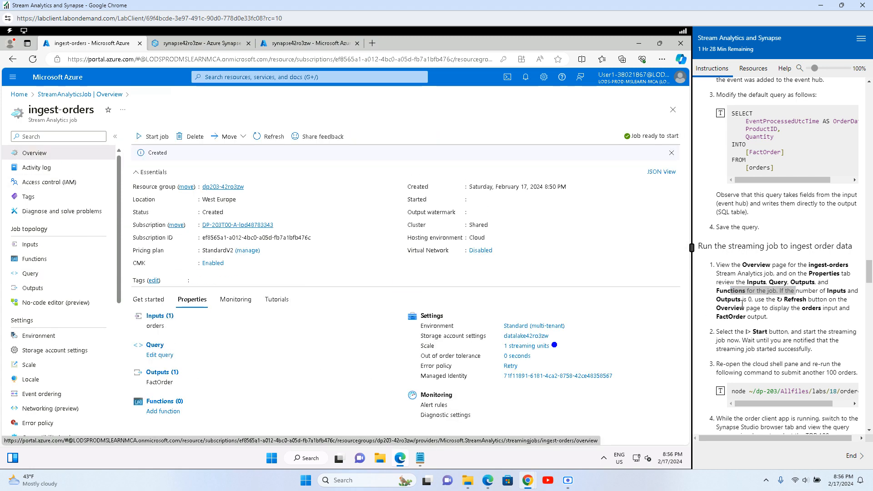
drag(808, 294, 839, 295)
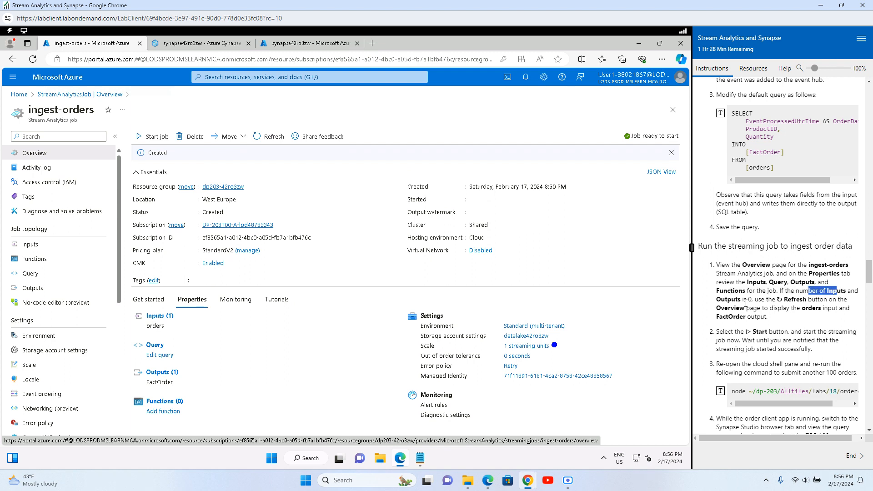
drag(738, 300, 747, 326)
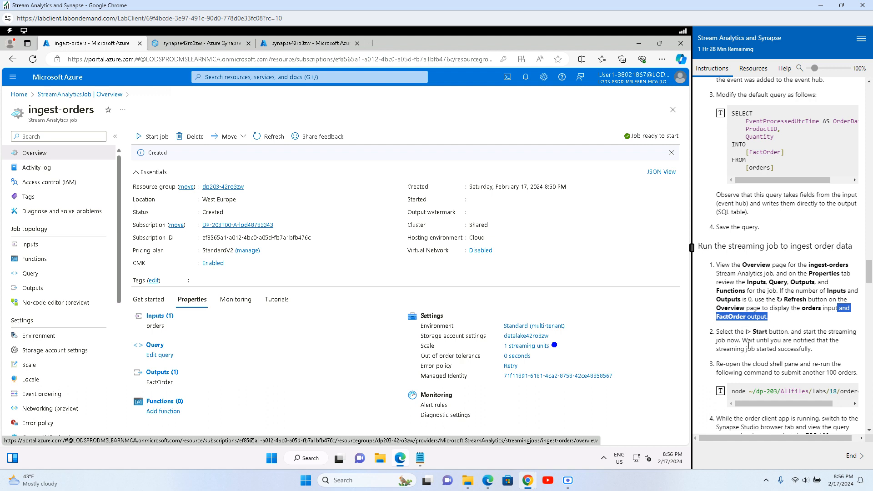
scroll(748, 345, down, 1)
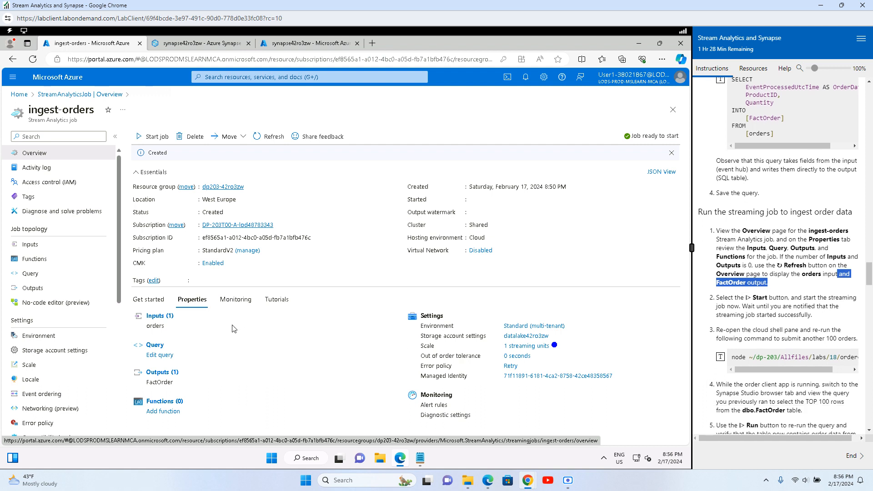
click(270, 137)
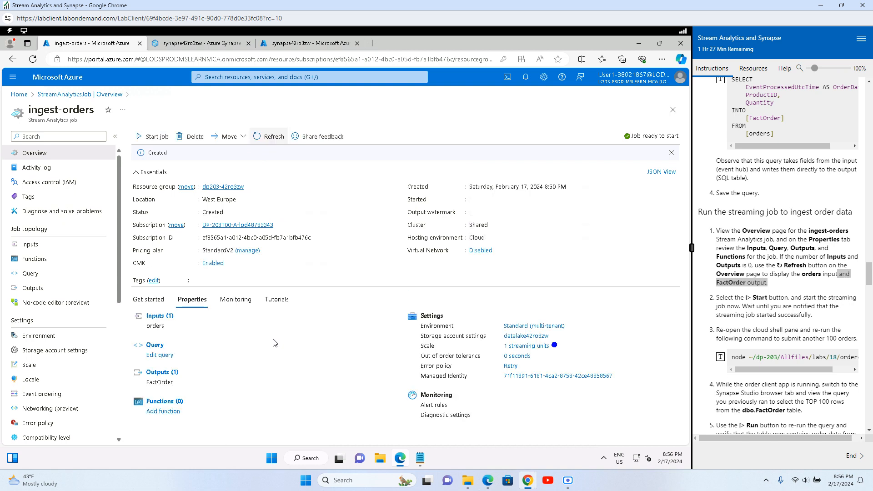
Step: Start the ingest-orders job with Job output start time set to Now
click(154, 137)
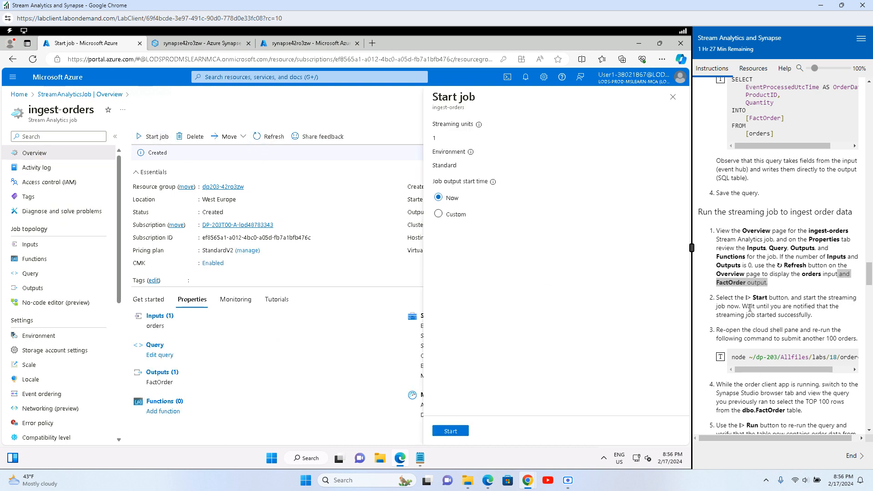
drag(742, 306, 844, 310)
click(805, 313)
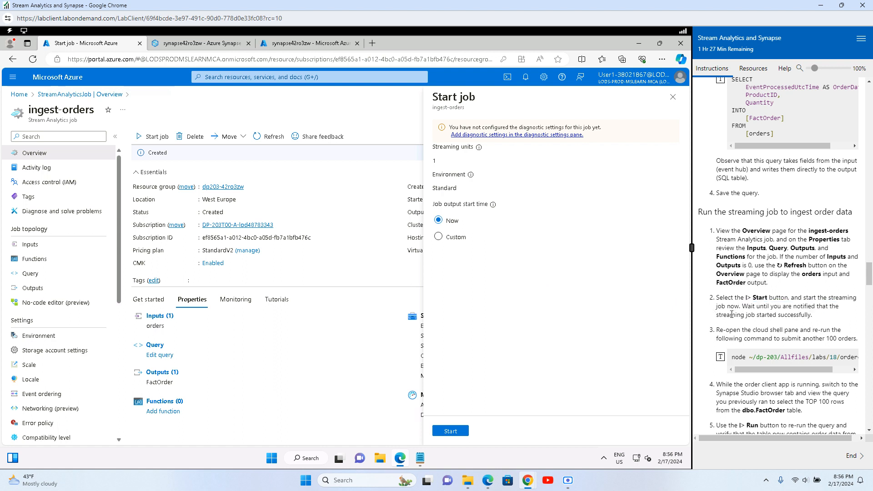
click(452, 431)
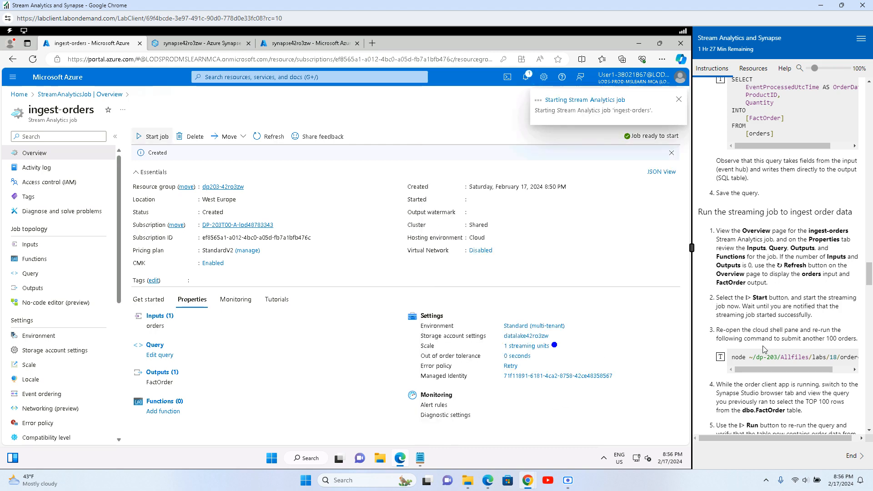
drag(721, 331, 834, 330)
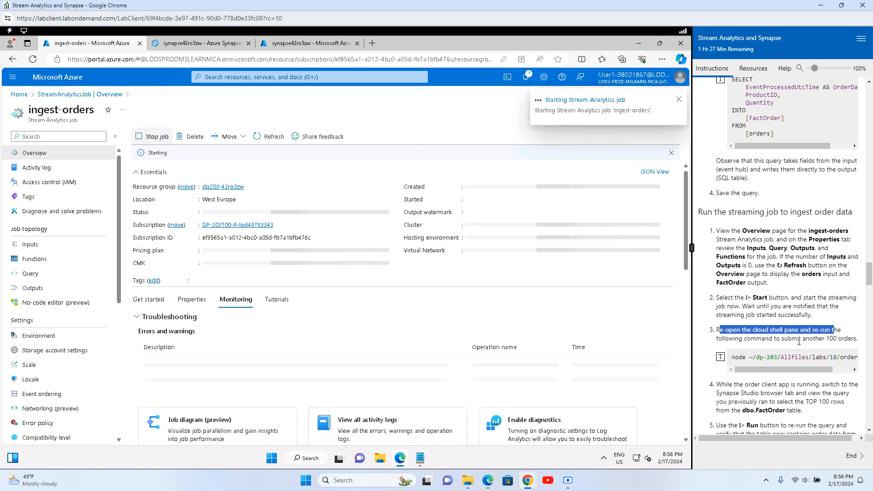
drag(725, 338, 814, 338)
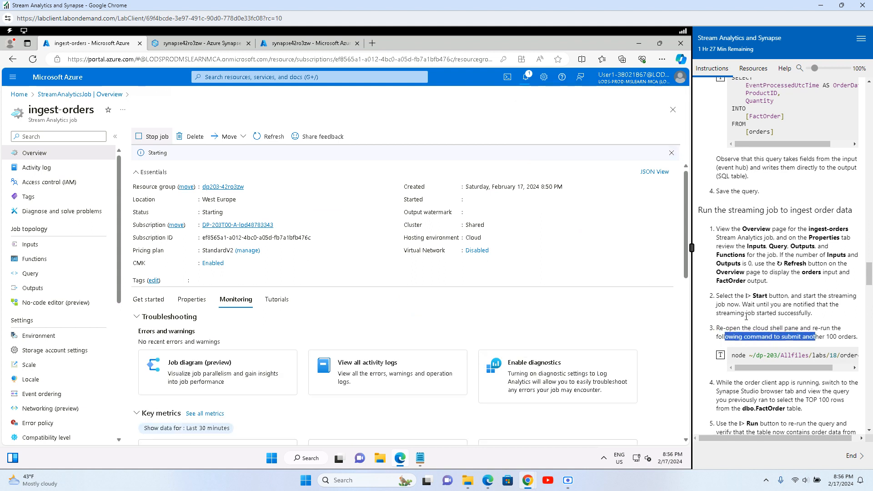
scroll(746, 317, down, 3)
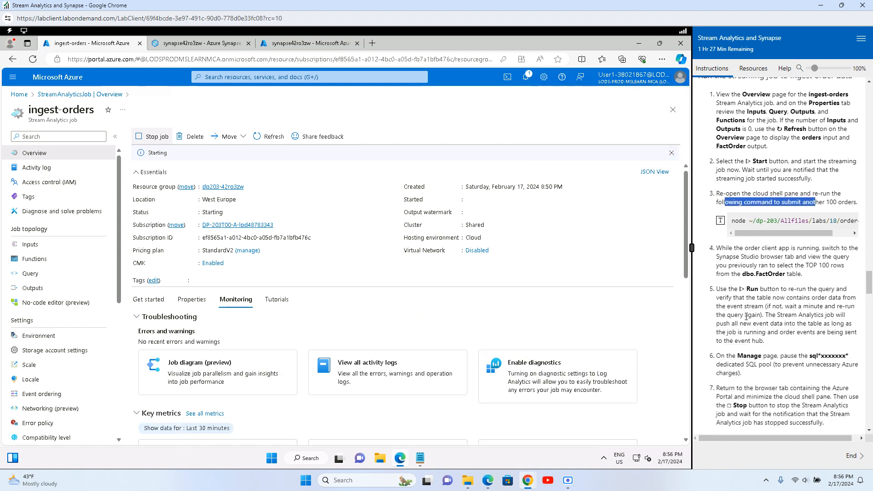
Step: Reopen Cloud Shell with the previous orderclient command recalled at the prompt
click(507, 77)
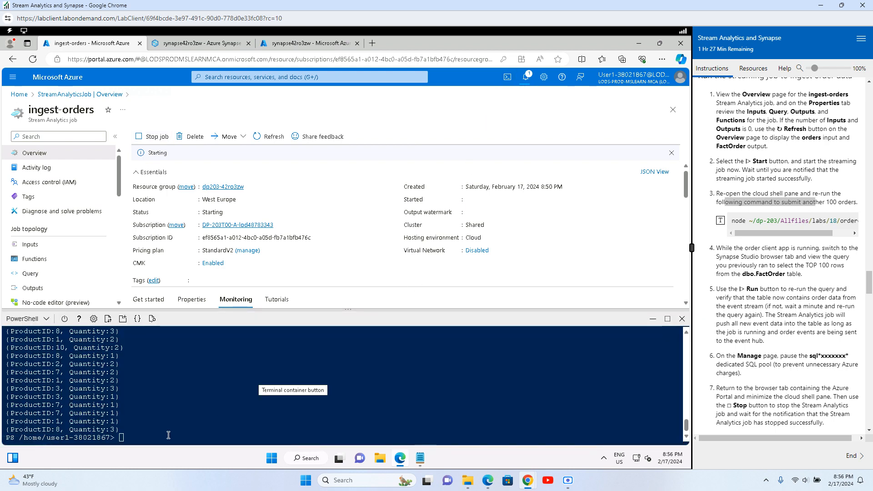
text(node ~/dp-203/Allfiles/labs/18/orderclient)
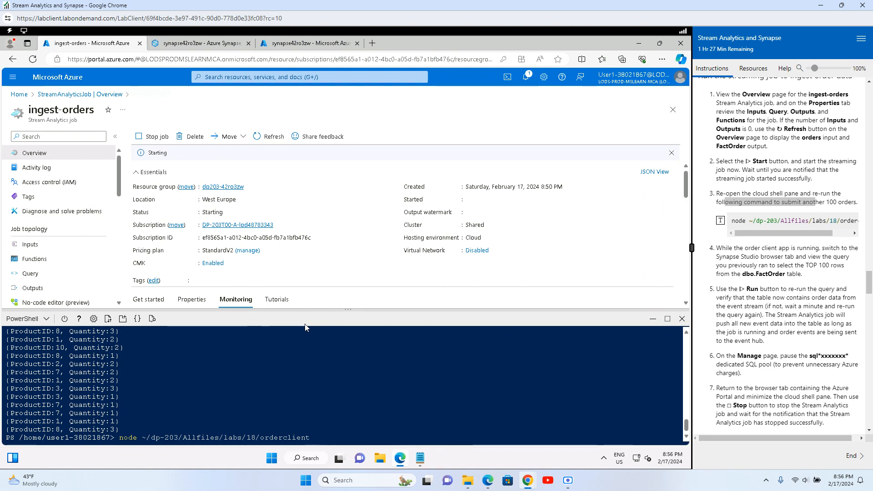
scroll(751, 374, down, 4)
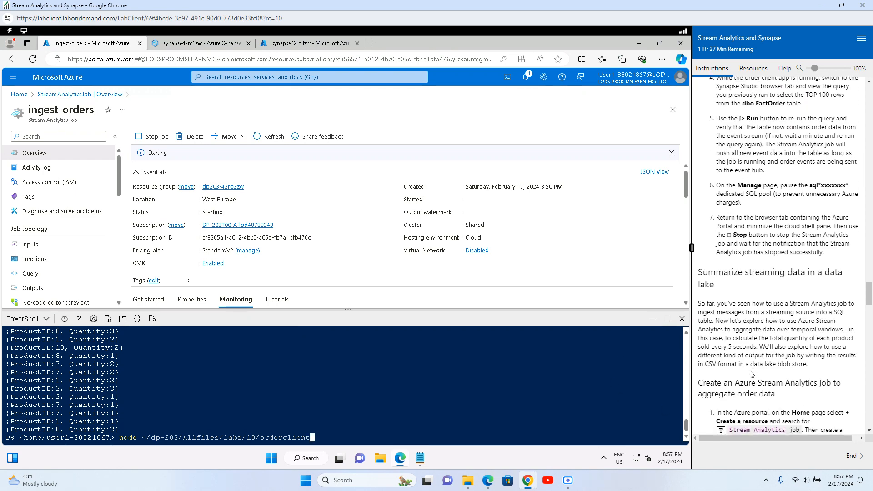
scroll(752, 374, down, 5)
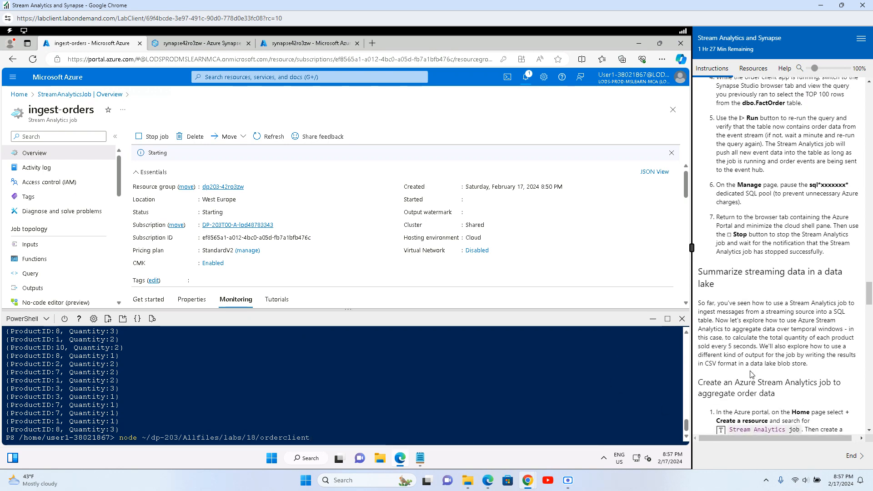
scroll(751, 374, down, 7)
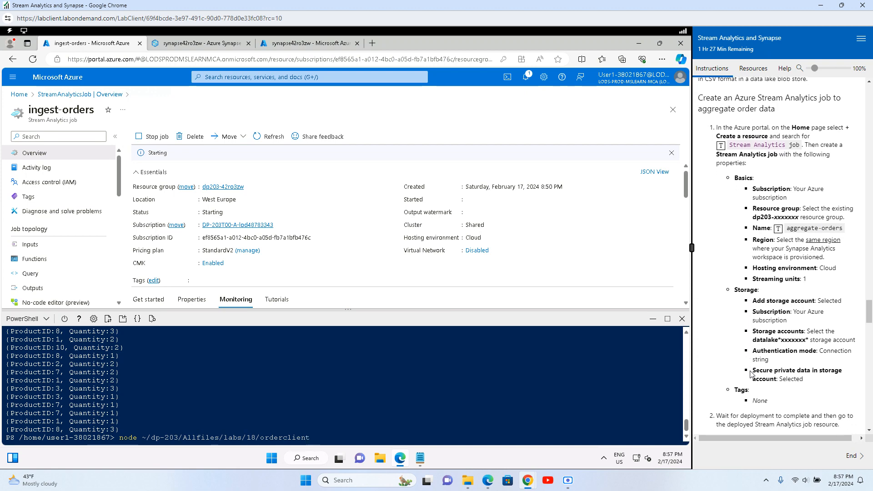
scroll(751, 375, down, 8)
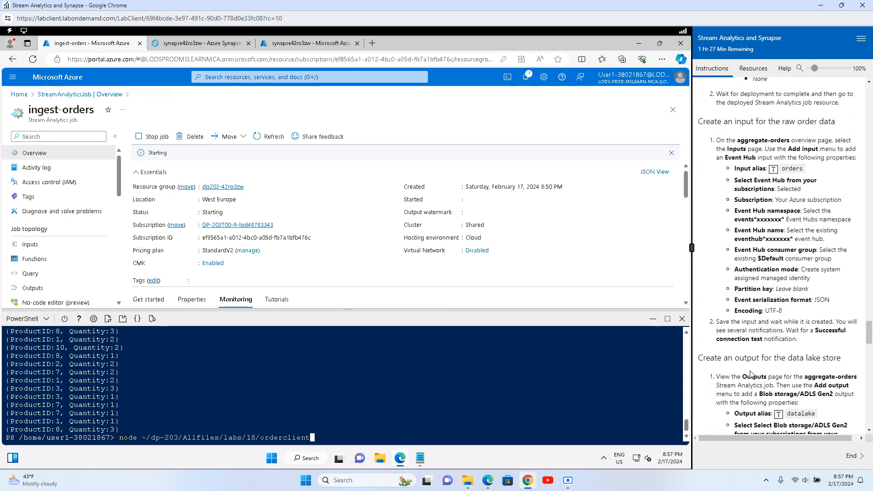
scroll(750, 374, down, 6)
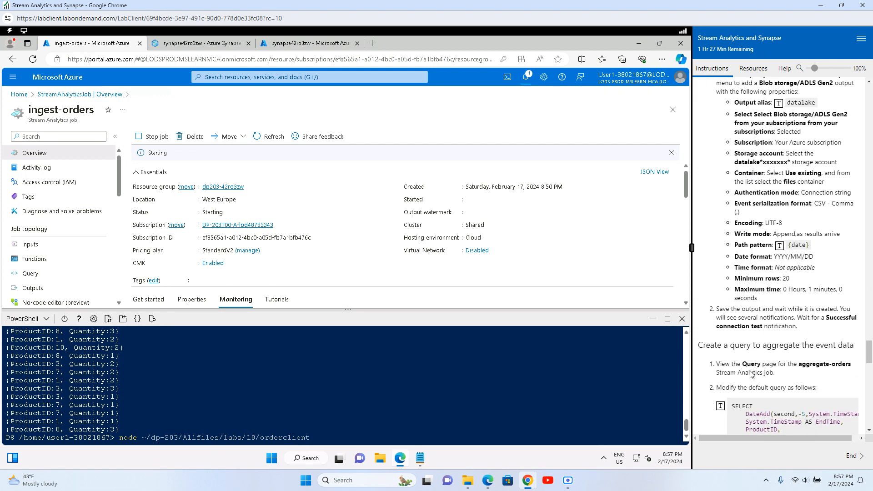
scroll(751, 371, down, 8)
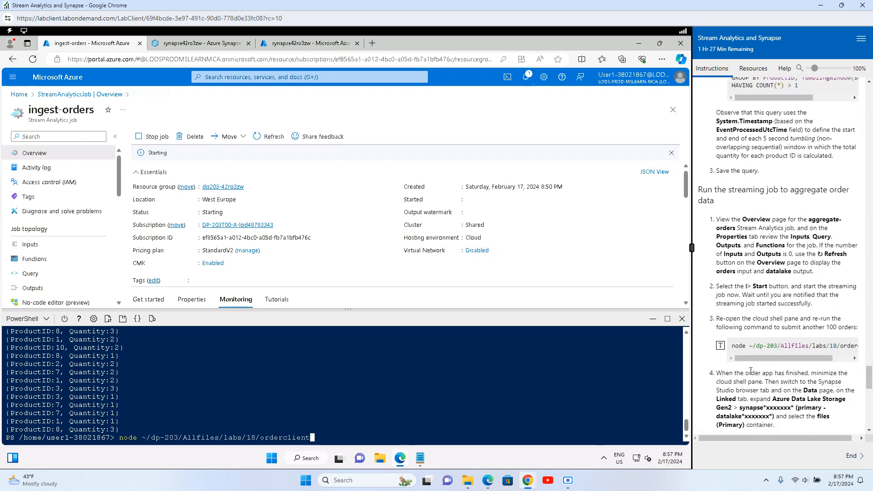
scroll(751, 370, down, 9)
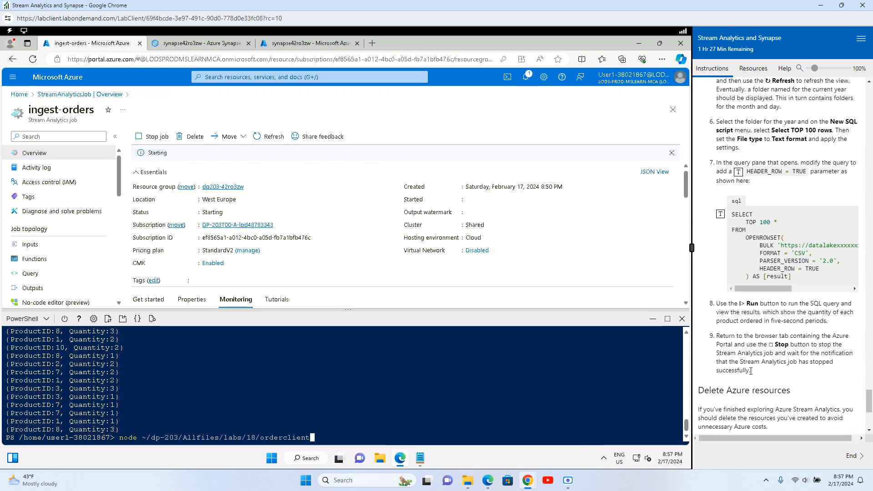
scroll(750, 370, up, 15)
scroll(751, 371, up, 20)
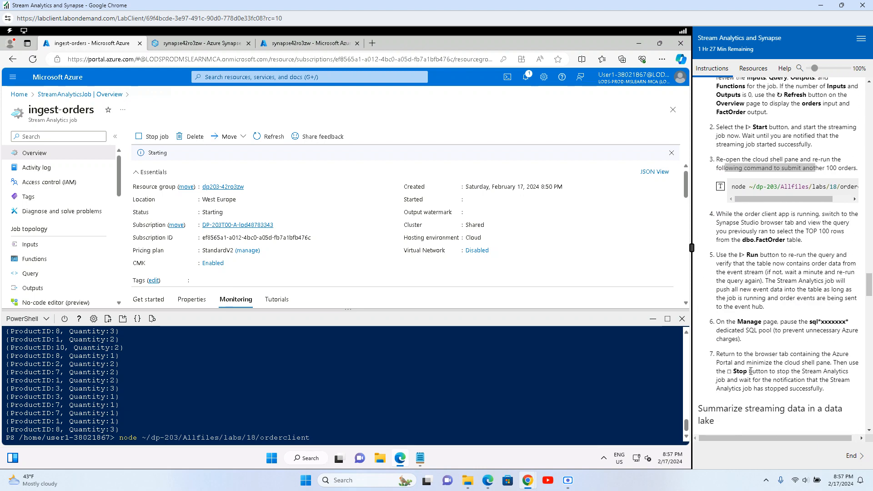
scroll(751, 370, up, 3)
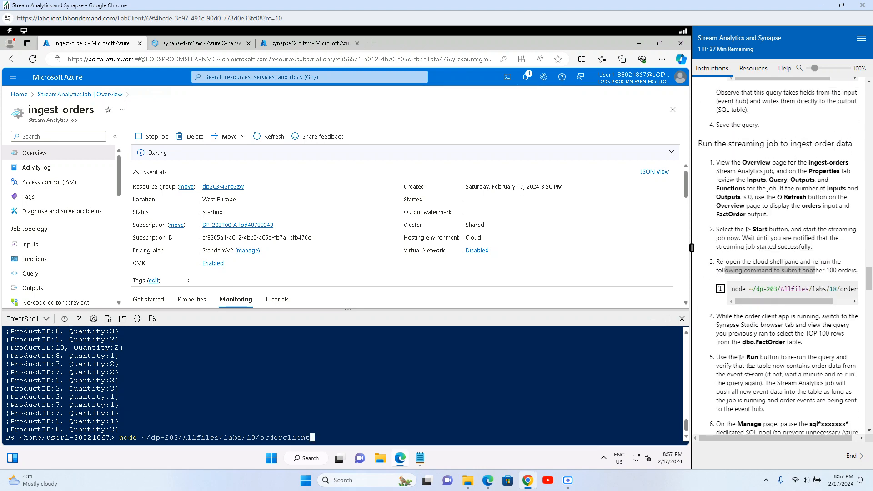
scroll(751, 370, down, 4)
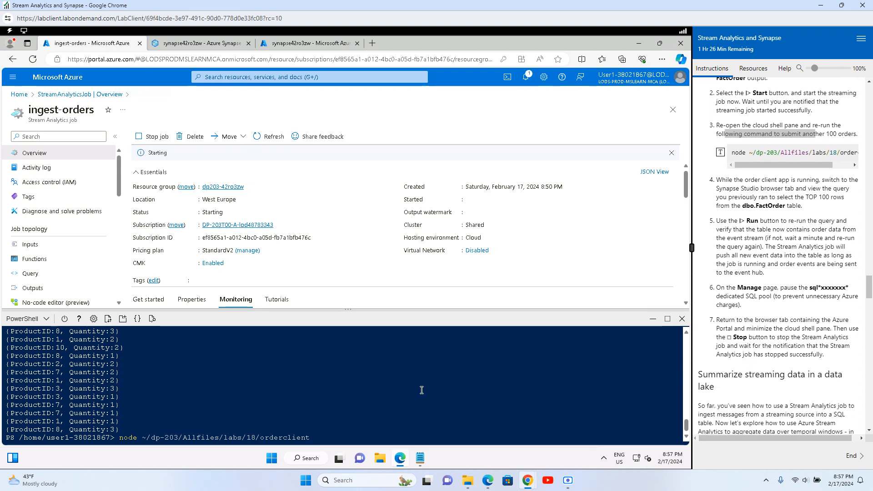
Step: Watch Notifications until the job reports Running, clearing the old output notifications
click(525, 76)
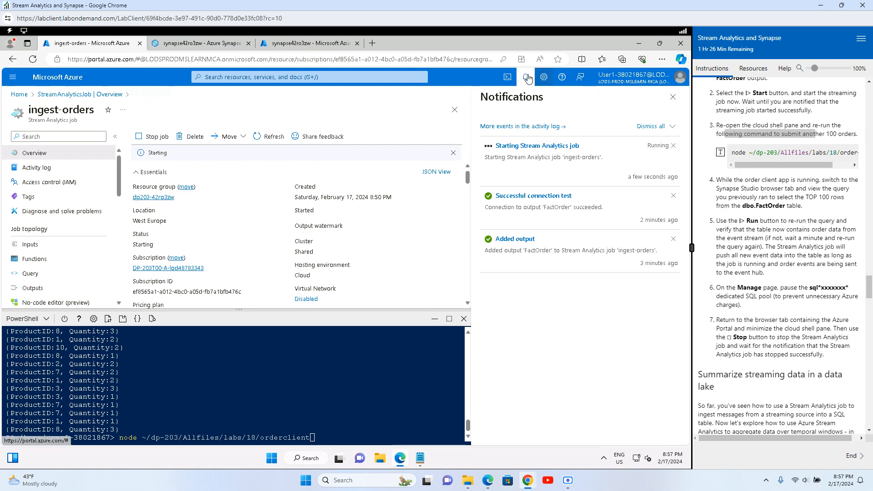
click(463, 155)
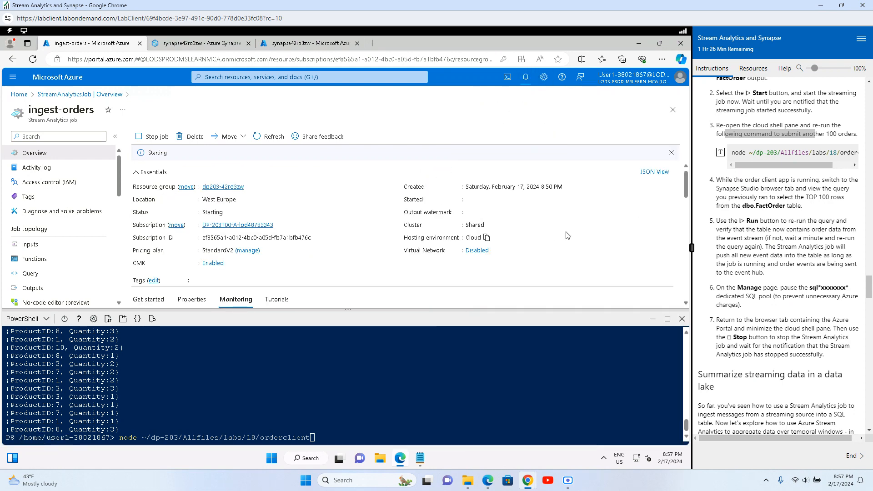
click(526, 79)
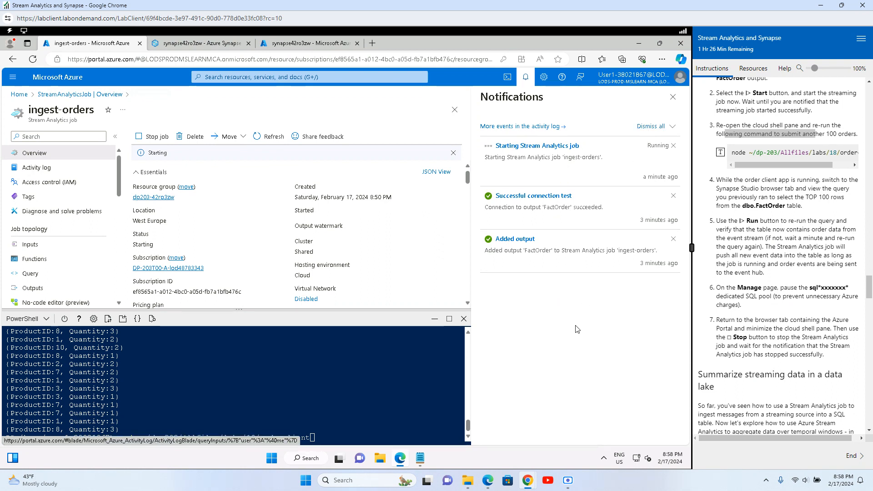
click(672, 199)
click(673, 197)
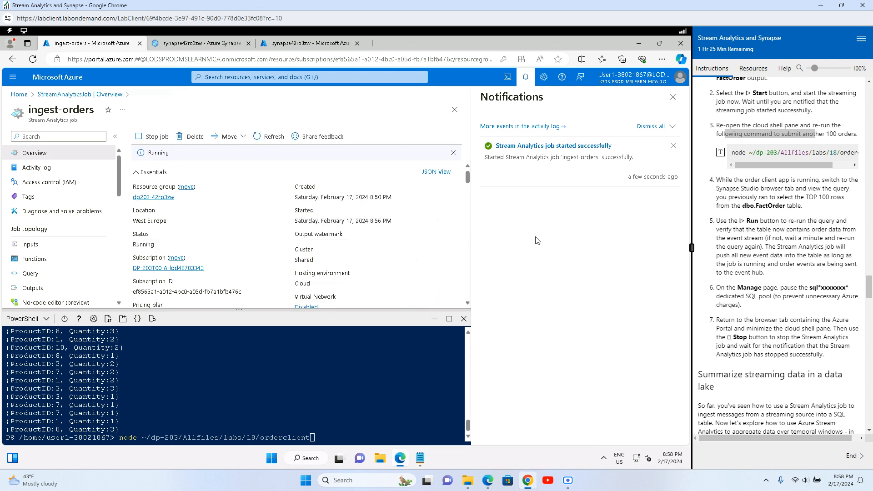
click(673, 97)
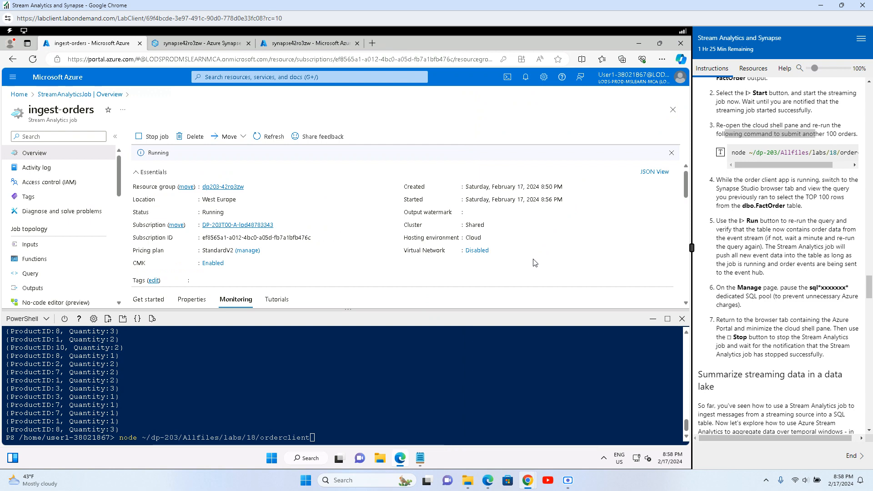
click(361, 424)
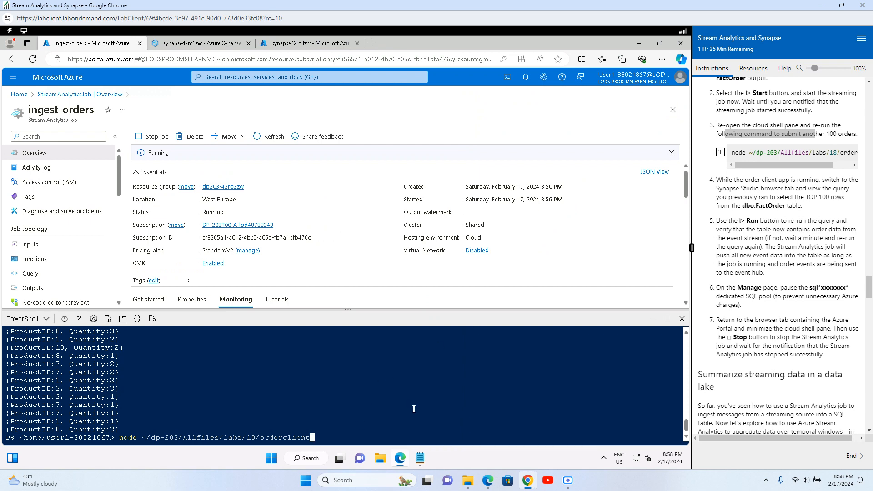
Step: Run the orderclient command to send new orders, then switch to the Synapse Studio tab
key(Return)
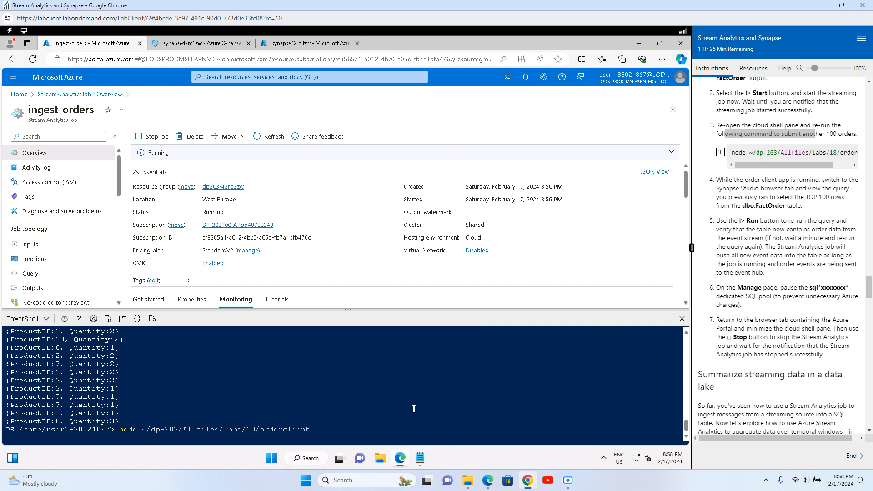
drag(745, 180, 838, 180)
drag(733, 189, 840, 188)
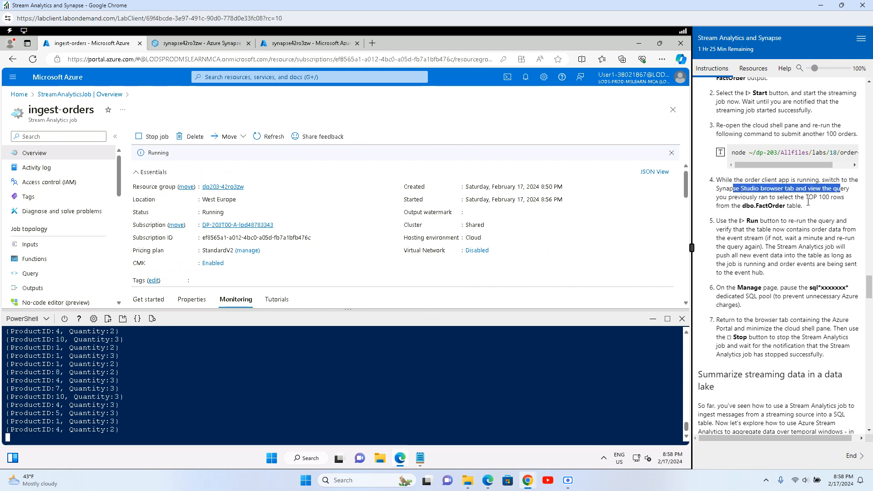
drag(718, 206, 829, 205)
click(778, 272)
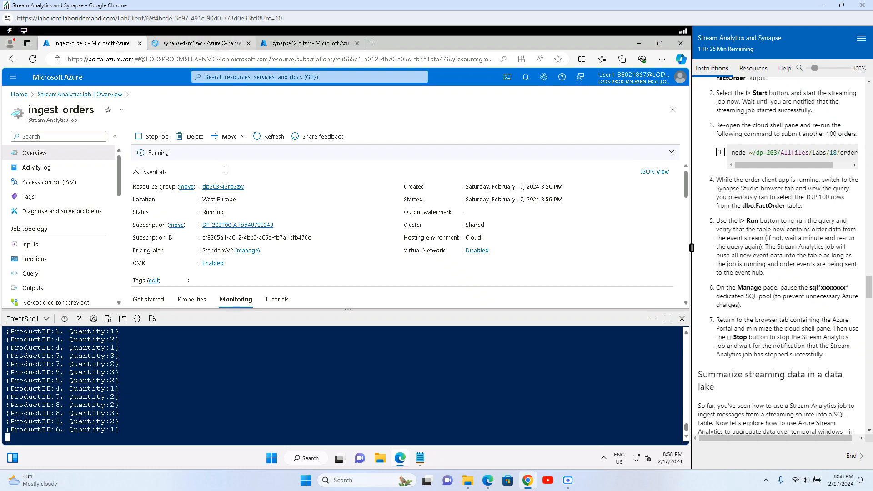
click(202, 43)
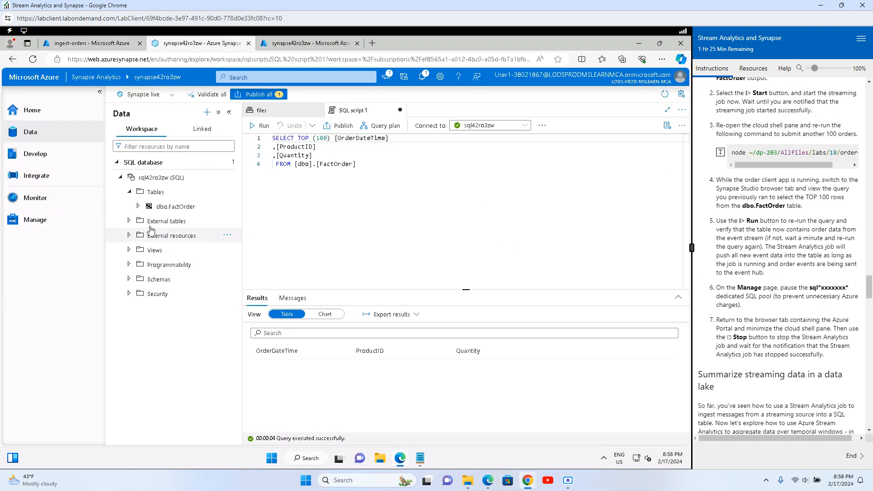
Step: Re-run the TOP (100) dbo.FactOrder query, review the order rows, and select the TOP clause and columns
drag(384, 173, 273, 137)
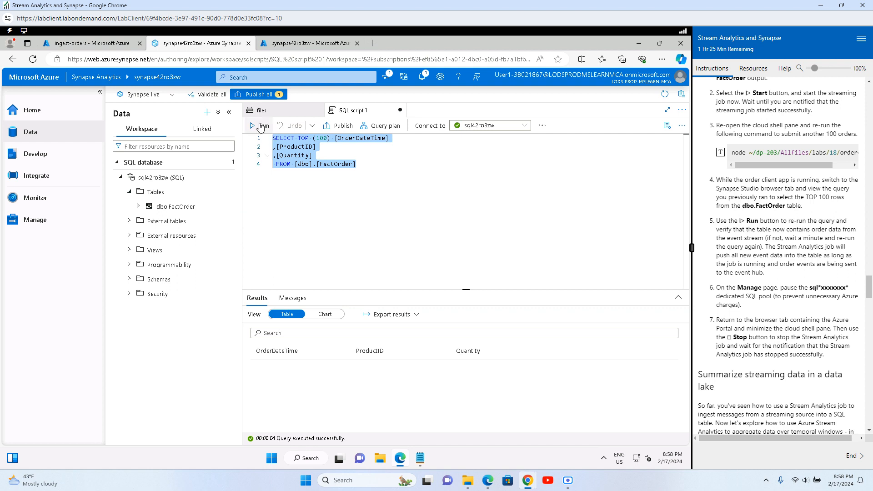
click(258, 125)
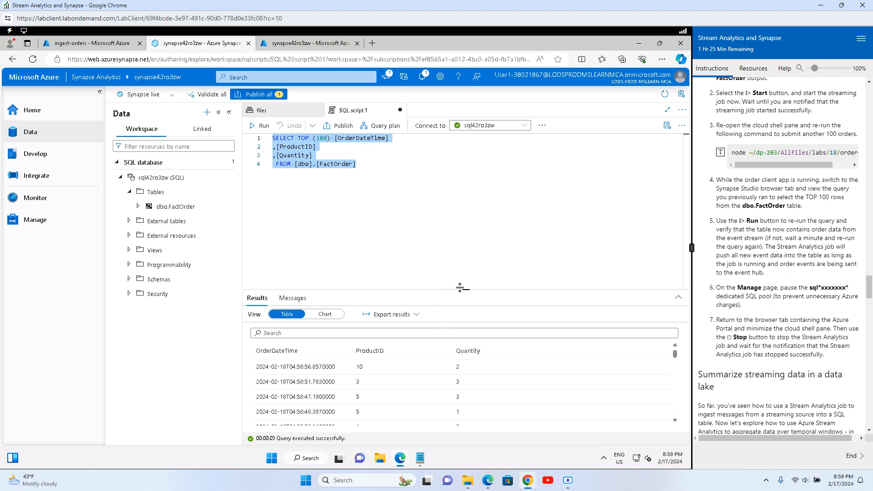
drag(459, 290, 460, 221)
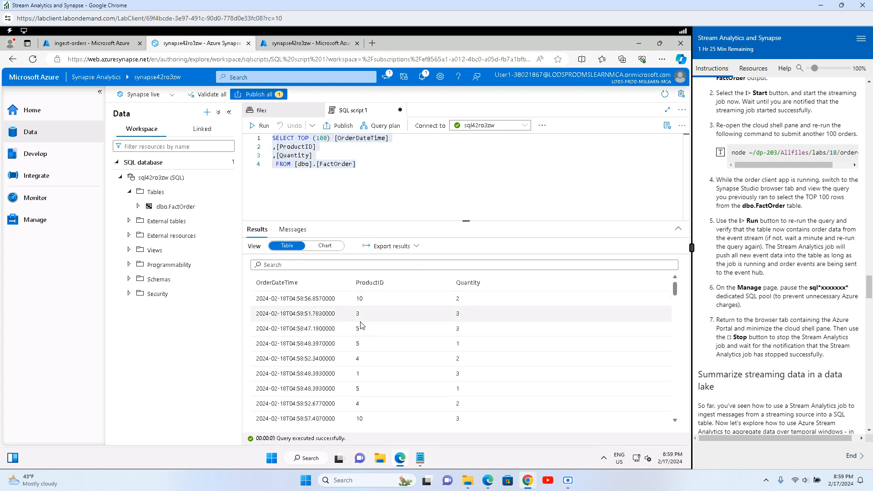
scroll(393, 386, down, 10)
scroll(393, 386, down, 10)
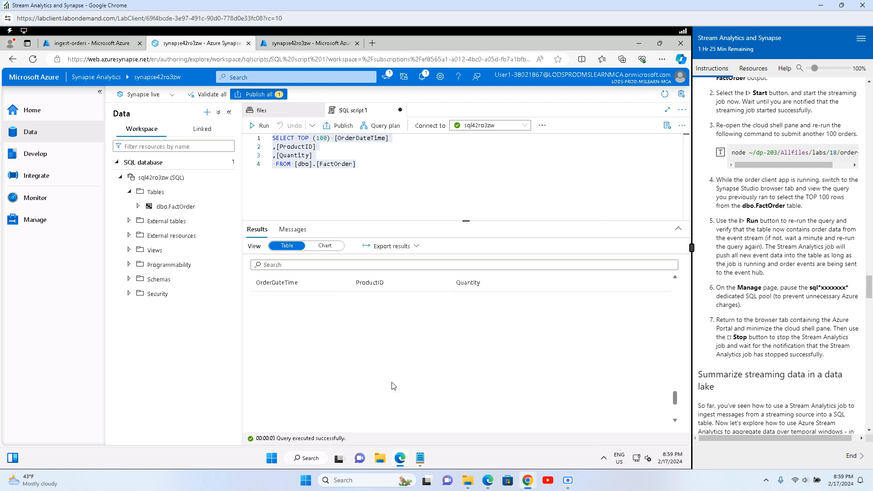
scroll(393, 386, up, 15)
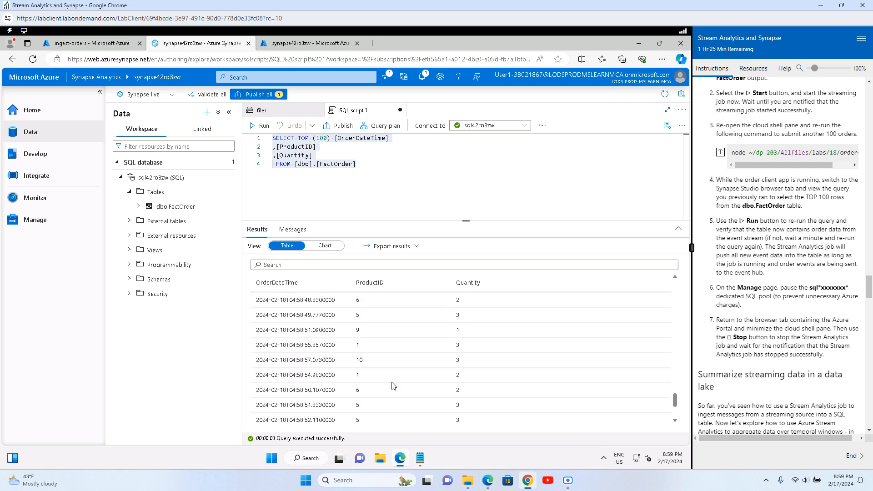
click(303, 139)
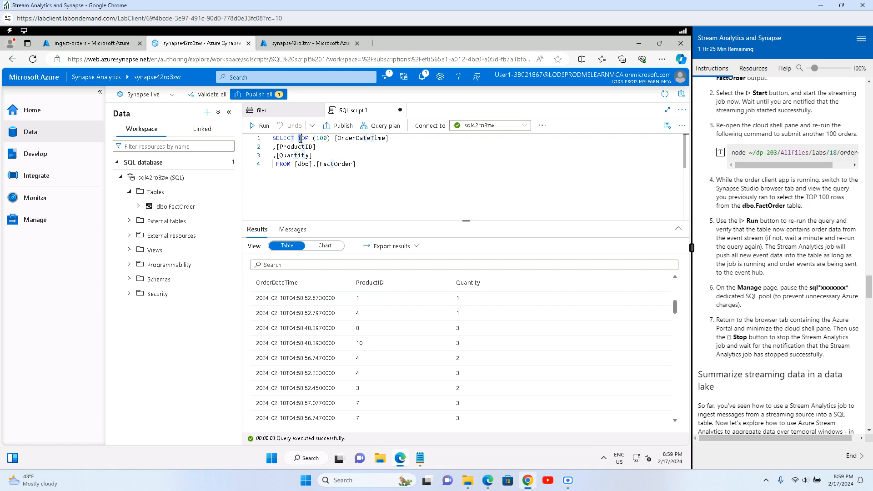
mouse_move(299, 138)
mouse_down()
mouse_move(336, 152)
mouse_move(301, 137)
mouse_up()
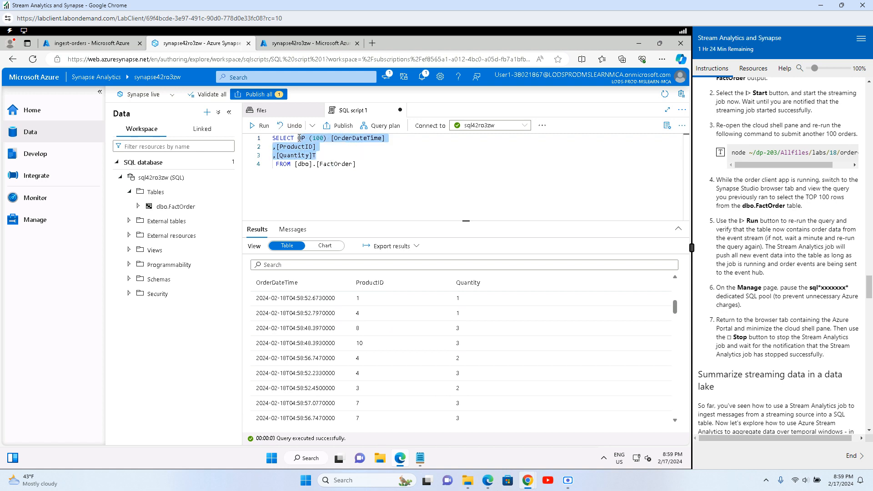
Step: Replace the column list with count(1) and run the row-count query
key(BackSpace)
text(c)
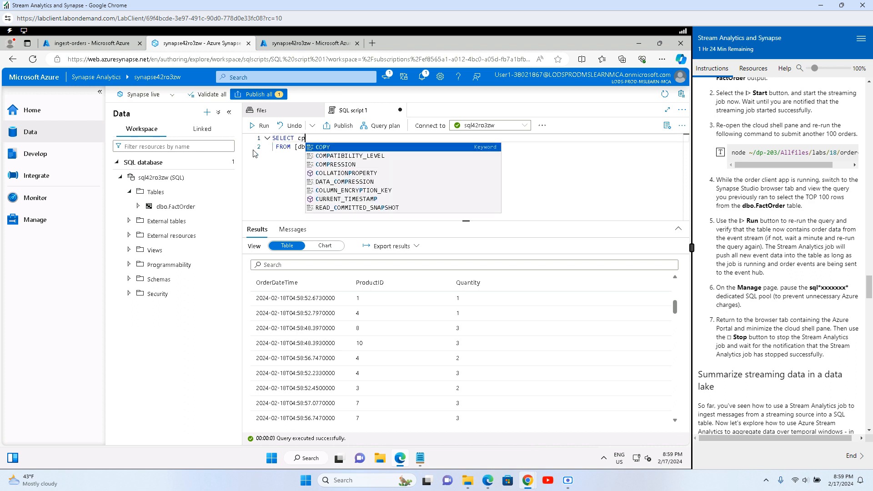
text(ount(1)
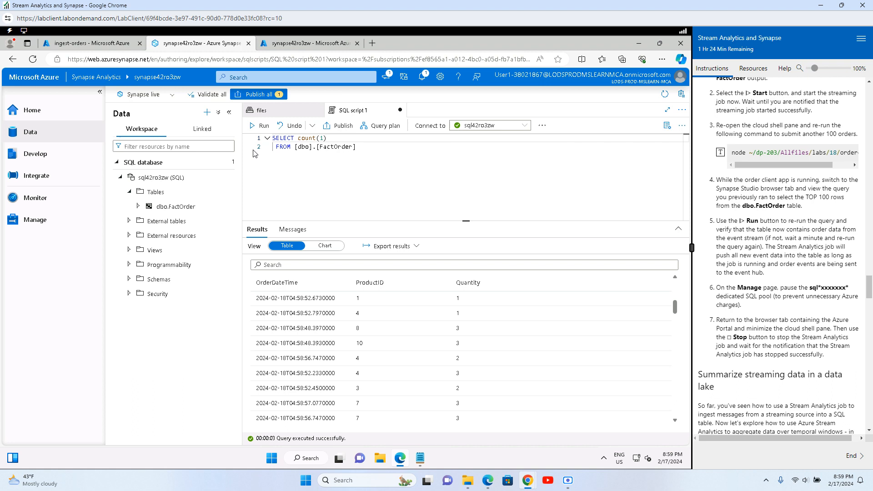
click(402, 163)
click(260, 126)
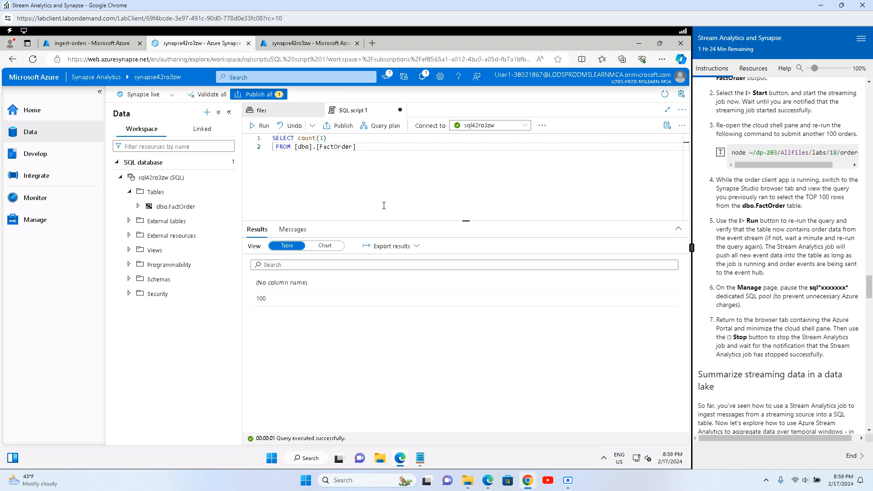
click(255, 127)
click(257, 126)
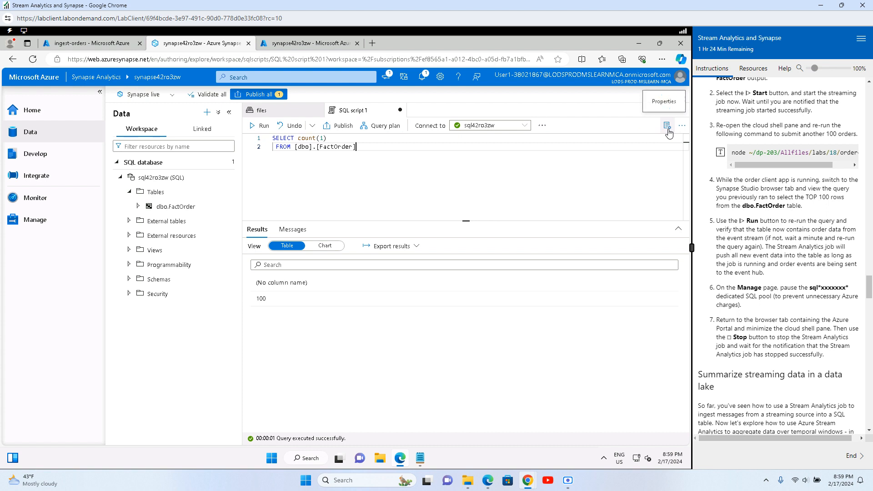
Step: Set the script's results to All rows and re-run the count, getting 100
click(682, 111)
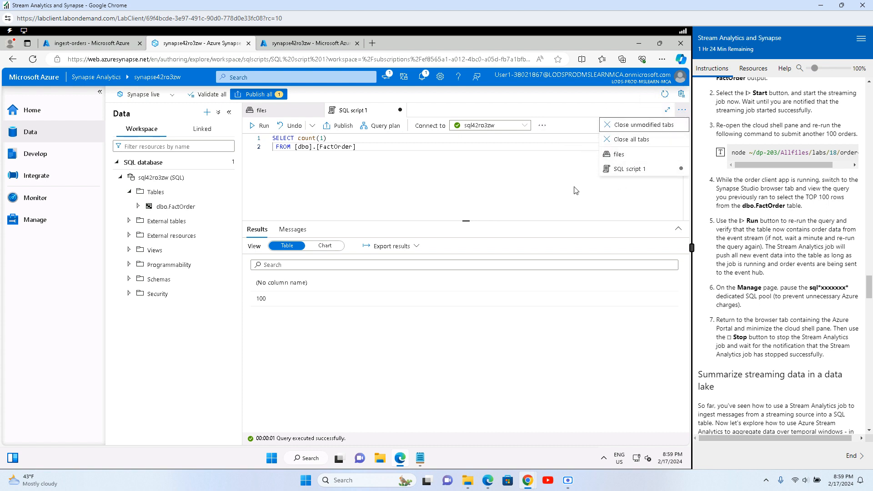
click(444, 171)
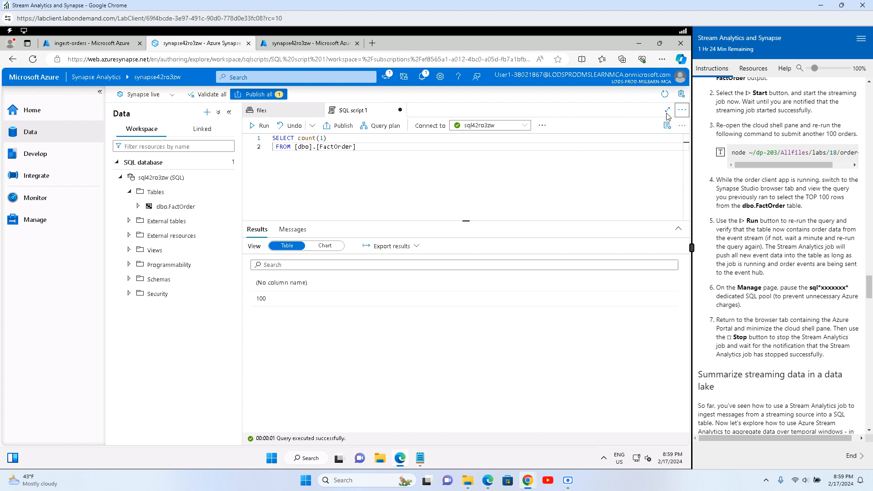
click(667, 125)
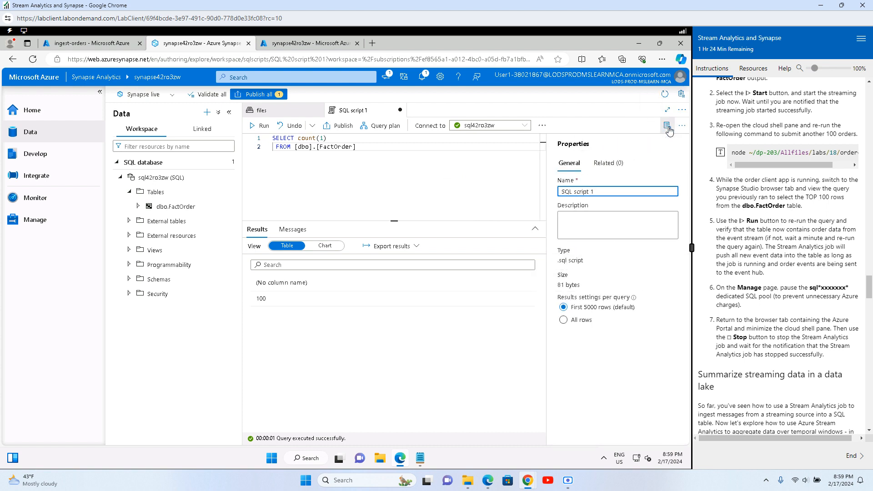
click(564, 320)
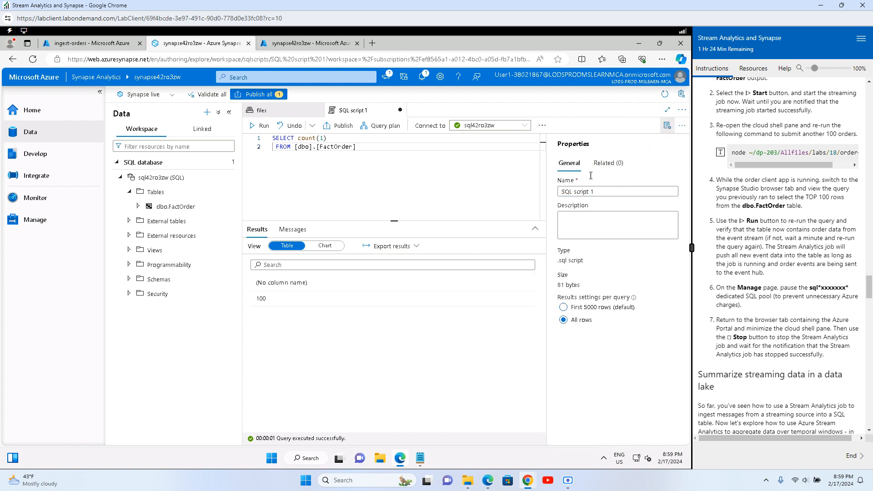
click(667, 126)
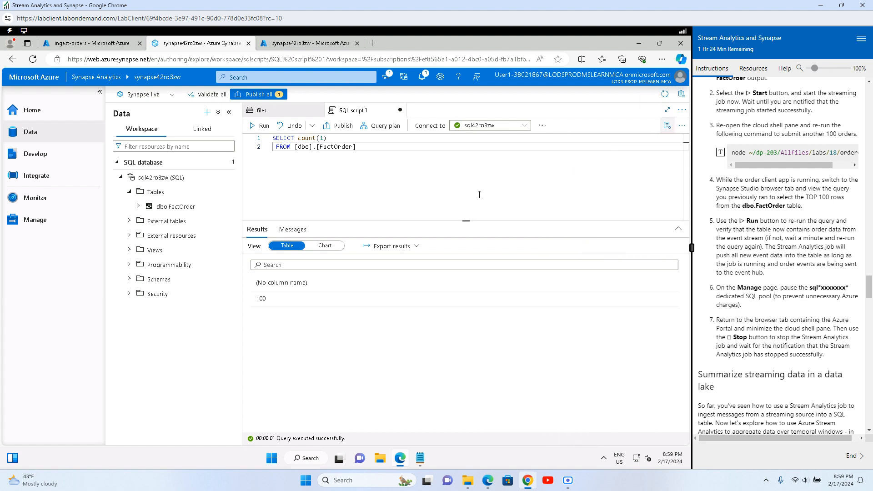
click(420, 195)
key(shift+Return)
Step: Change count(1) to * and run SELECT * FROM [dbo].[FactOrder] to list all order rows
drag(298, 138, 369, 138)
text(*)
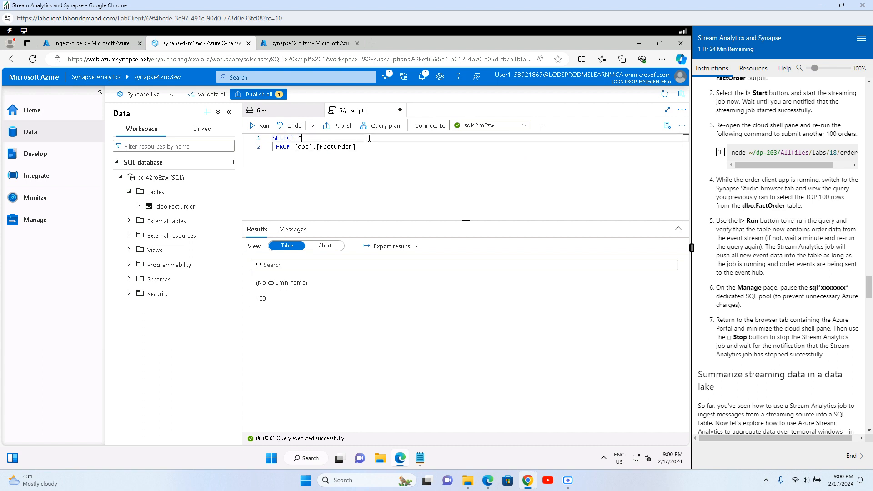
click(260, 126)
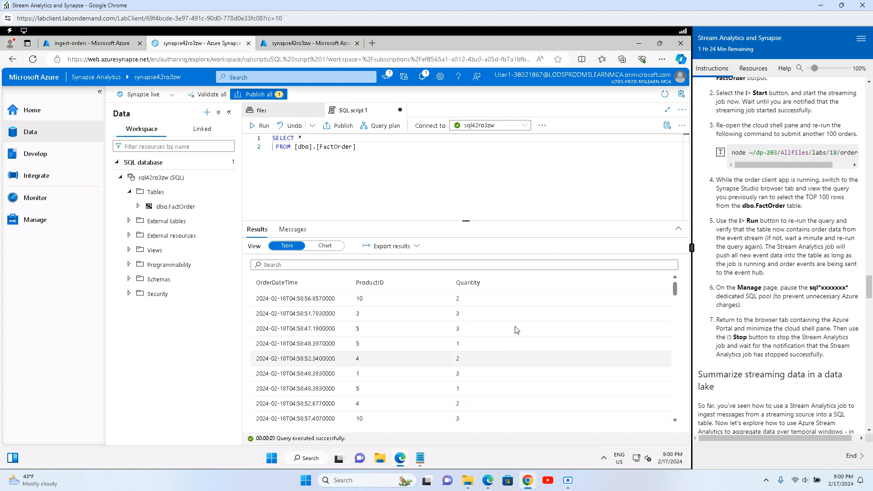
scroll(680, 303, down, 1)
drag(679, 300, 680, 436)
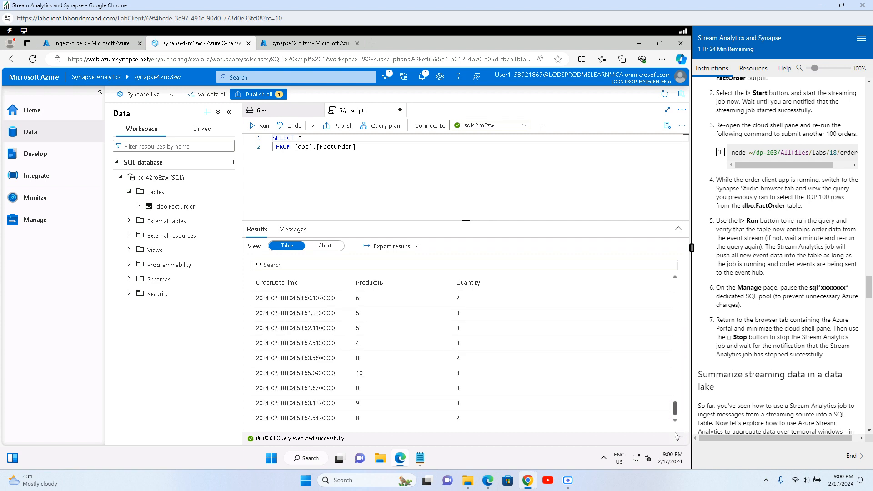
scroll(554, 382, up, 20)
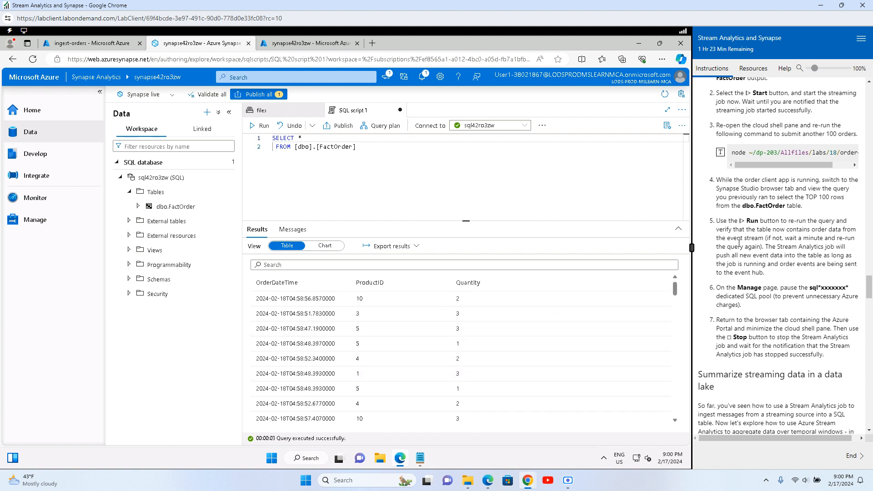
Step: Review step 5 on verifying streamed FactOrder data and pausing the SQL pool
drag(770, 226, 846, 223)
drag(761, 229, 840, 230)
drag(727, 239, 851, 239)
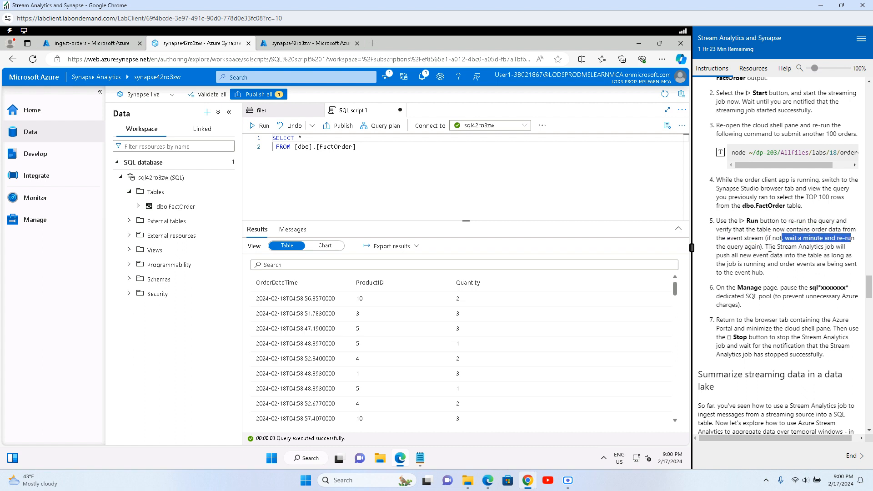
click(735, 250)
drag(783, 243, 847, 248)
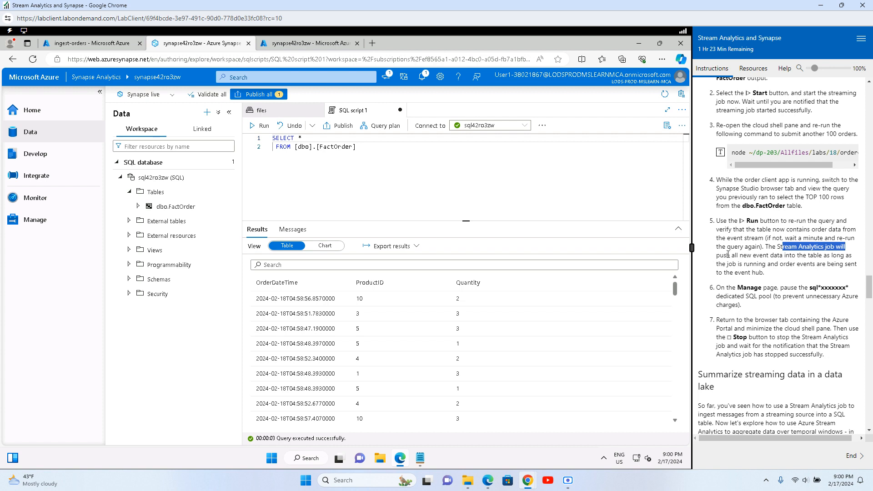
drag(726, 255, 852, 256)
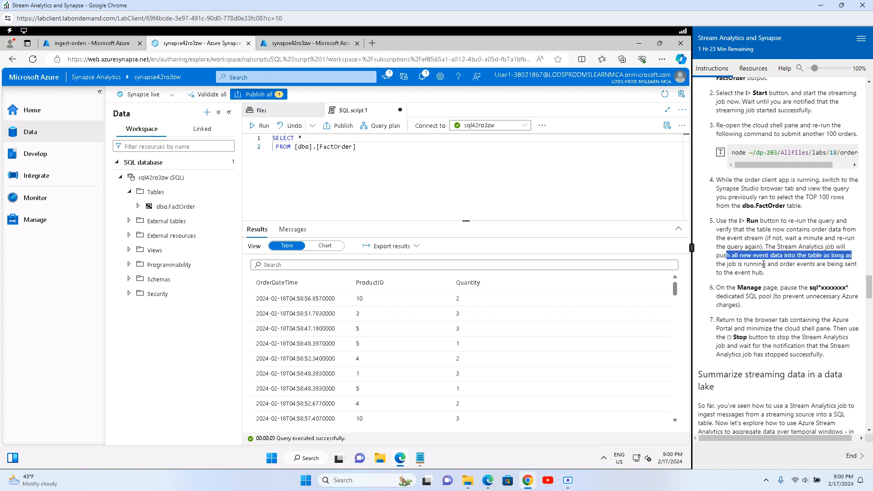
drag(726, 264, 851, 264)
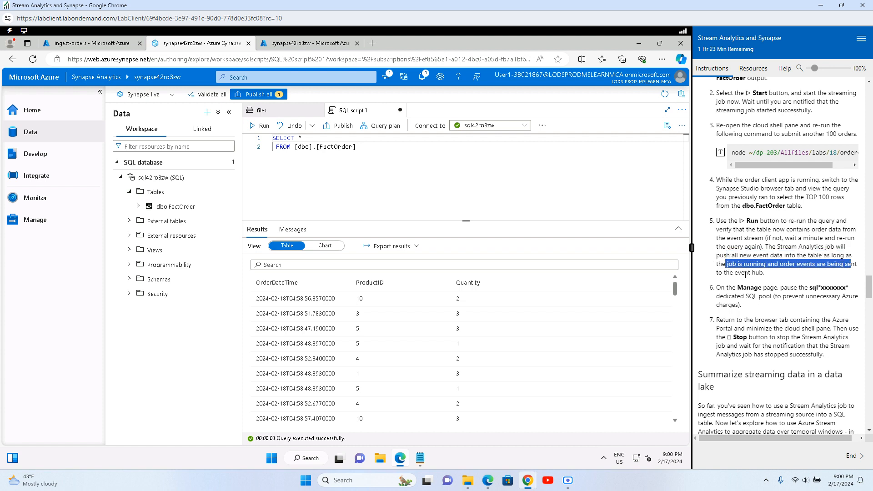
drag(726, 287, 744, 312)
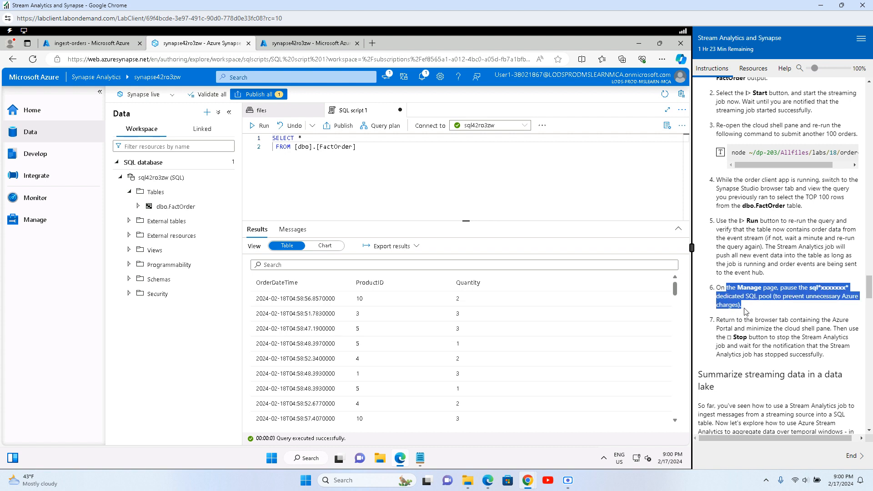
click(746, 312)
scroll(737, 273, down, 3)
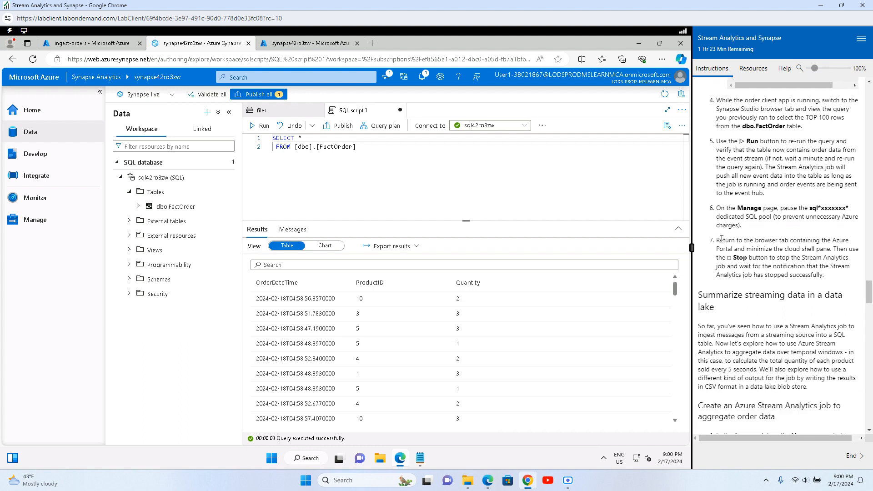
Step: Read the step about stopping the job and return to the ingest-orders portal tab
drag(721, 239, 813, 242)
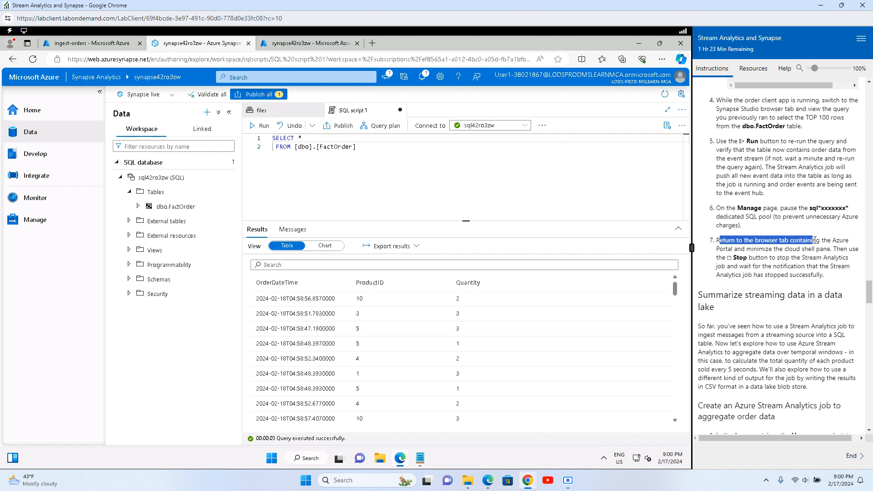
drag(815, 240, 792, 268)
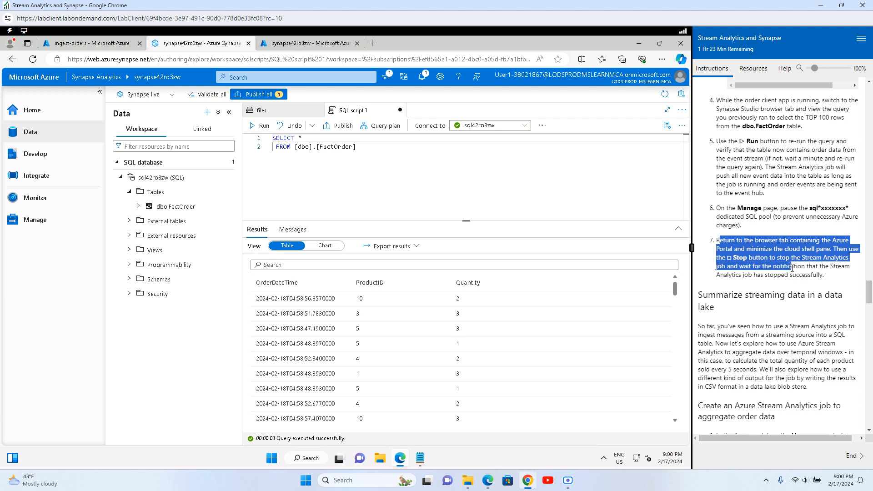
click(788, 297)
scroll(771, 334, down, 3)
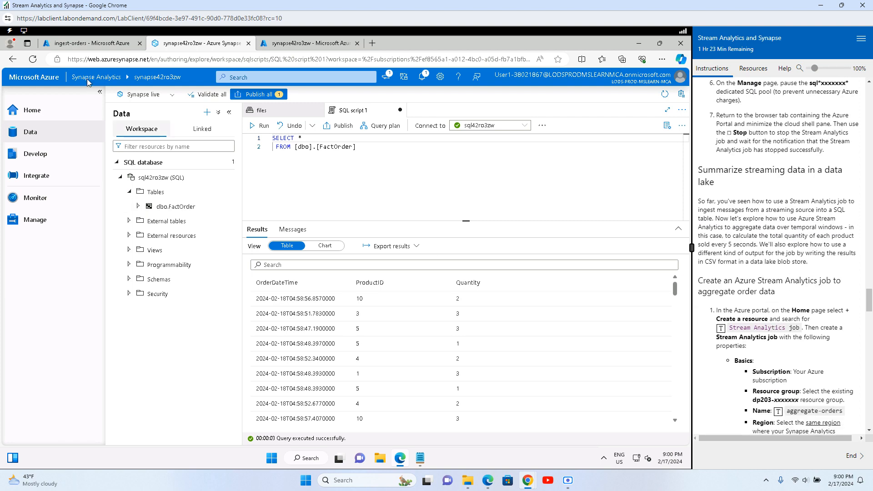
click(88, 45)
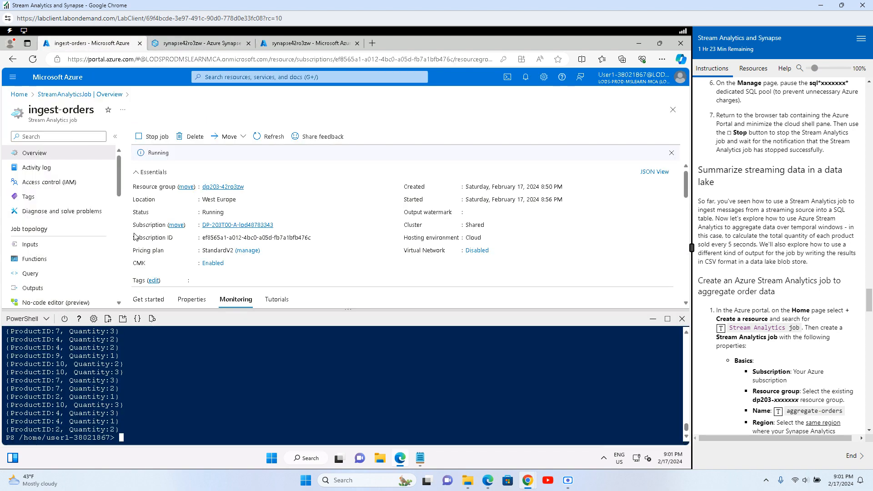
Step: Stop the ingest-orders job and confirm with Yes
click(153, 136)
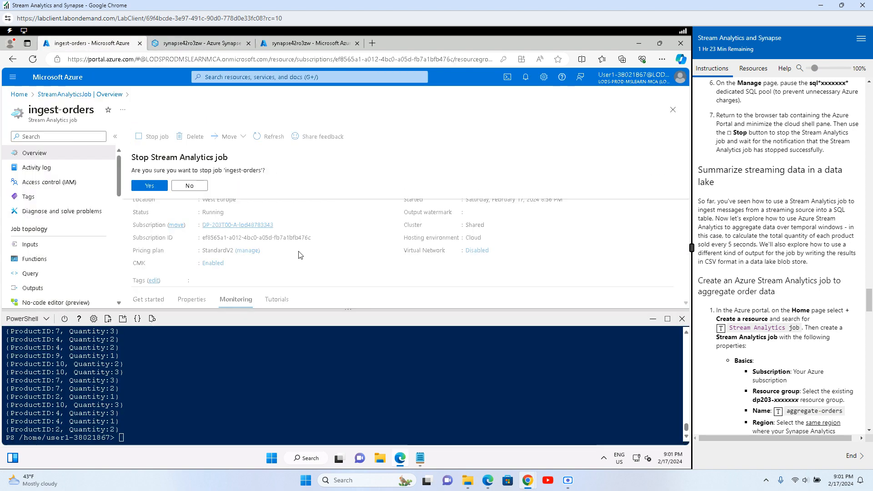
click(148, 186)
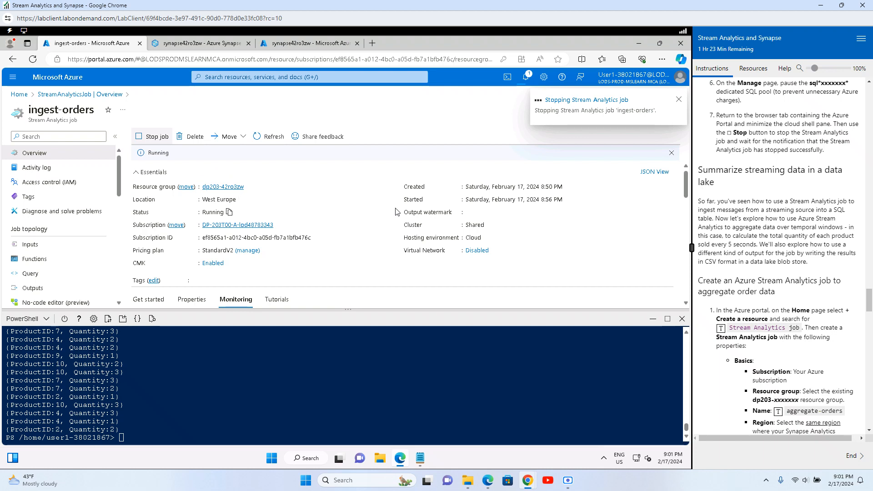
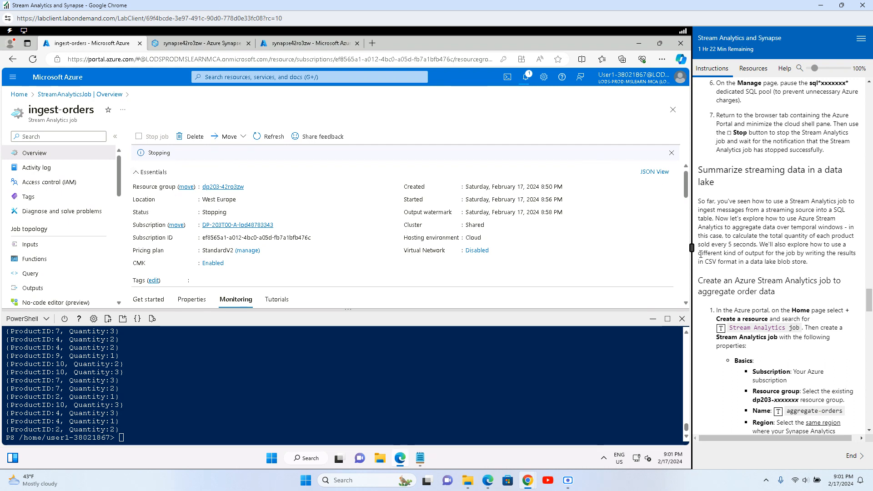
Step: While ingest-orders finishes stopping, read the lab text on a different output and creating the aggregation job
drag(720, 253, 829, 256)
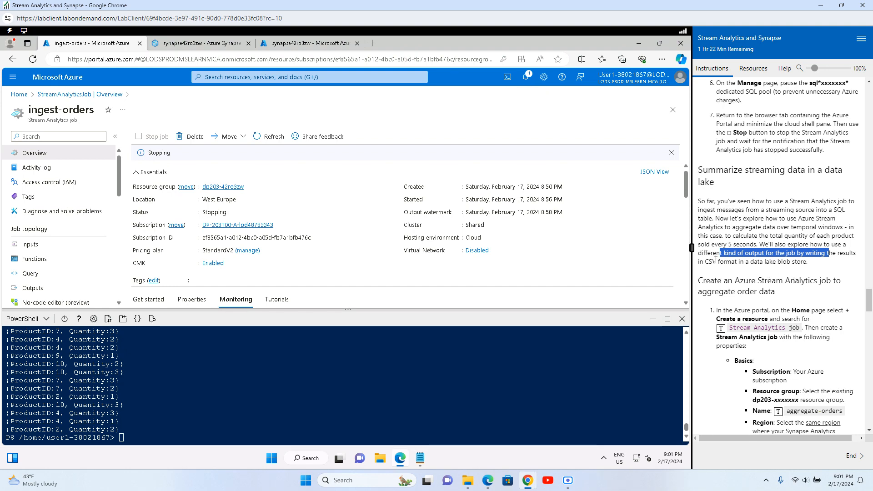
drag(718, 261, 824, 269)
scroll(749, 238, down, 3)
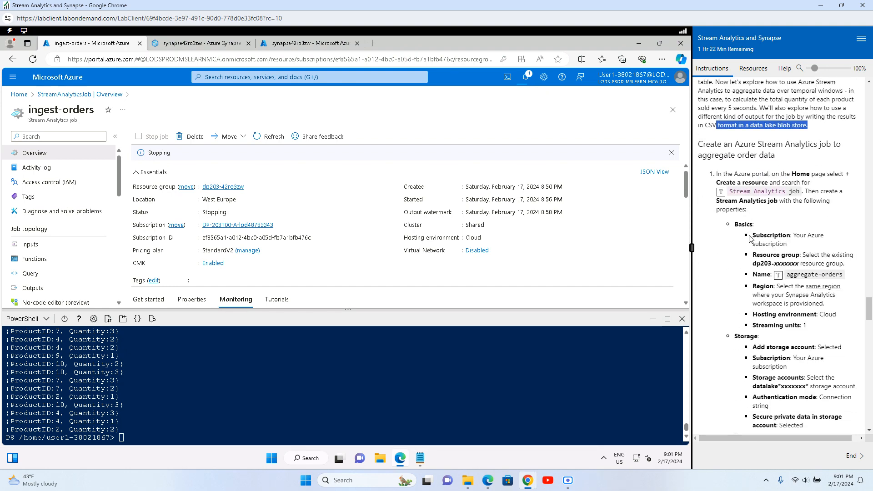
drag(709, 146, 775, 157)
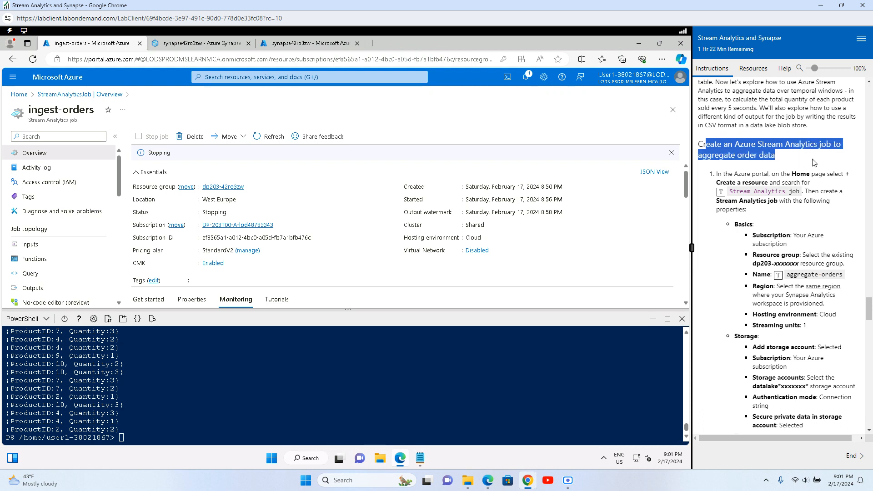
click(777, 191)
Step: Read the steps on creating a Stream Analytics job from Home, then go to the portal Home page
drag(720, 175, 812, 175)
drag(730, 183, 801, 182)
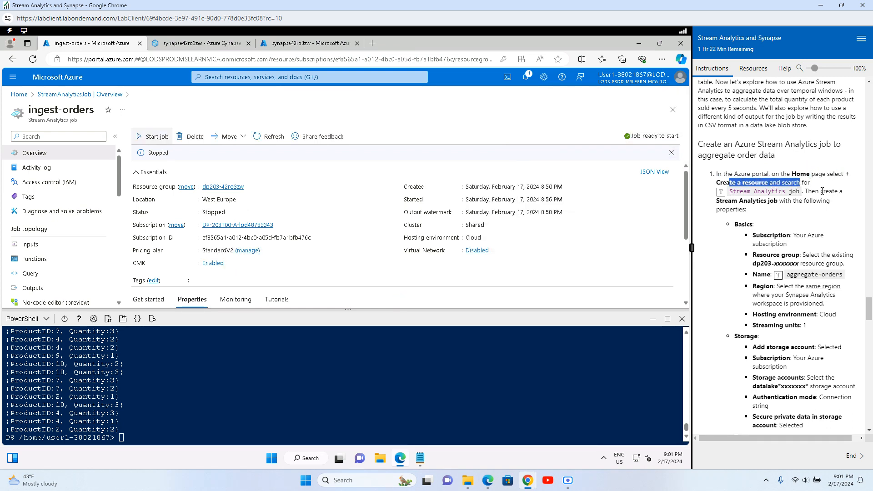
drag(732, 201, 831, 201)
click(752, 216)
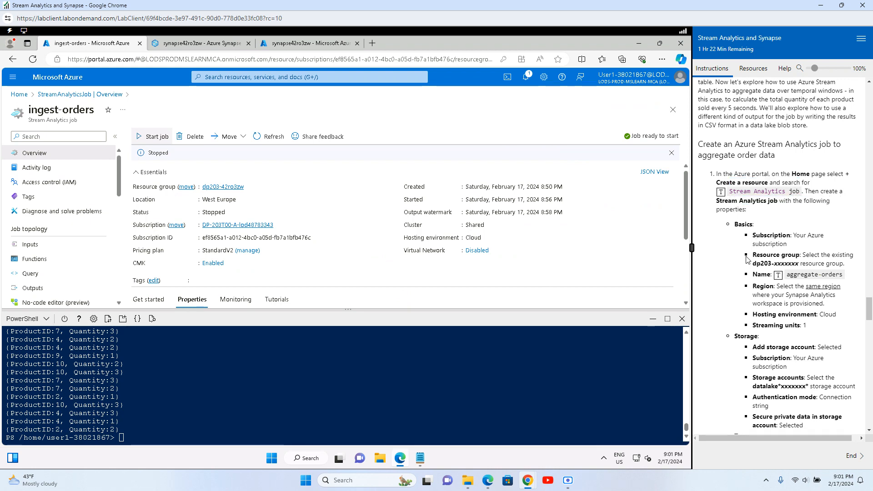
click(18, 95)
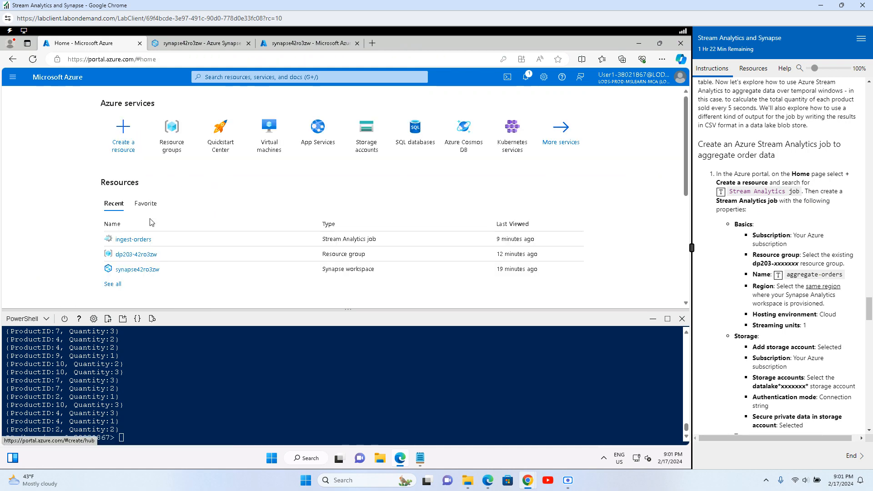
Step: From the dp203-42ro3zw resource group, find 'stream analytics job' in Marketplace and start creating it
click(136, 255)
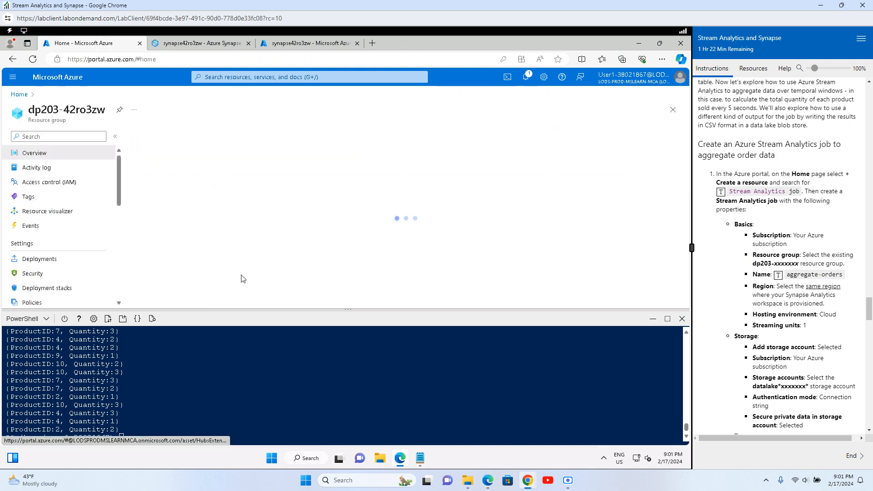
click(150, 136)
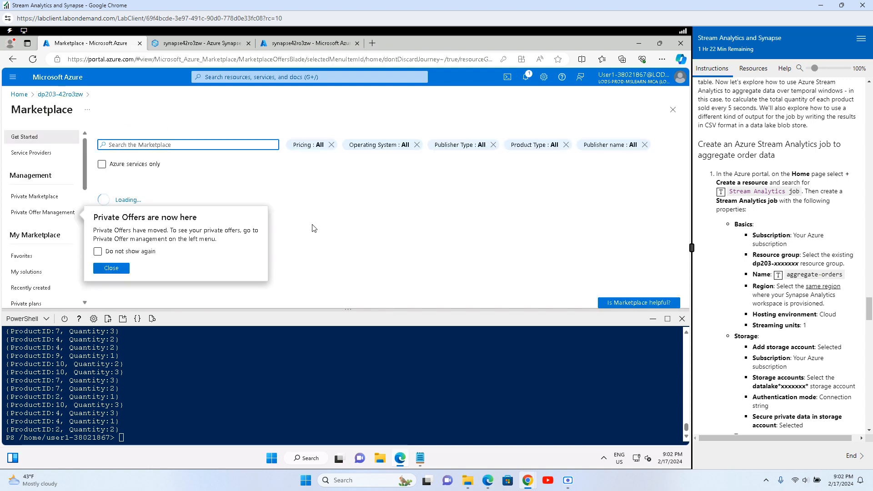
click(131, 146)
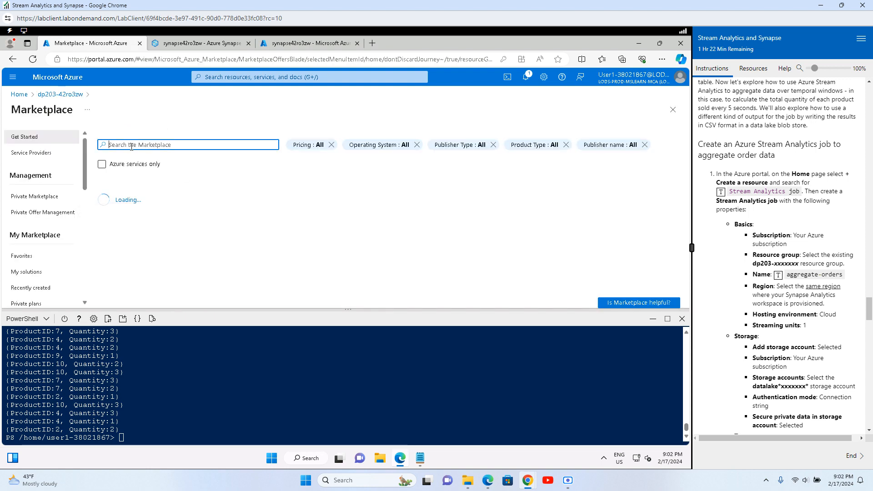
text(stream ana)
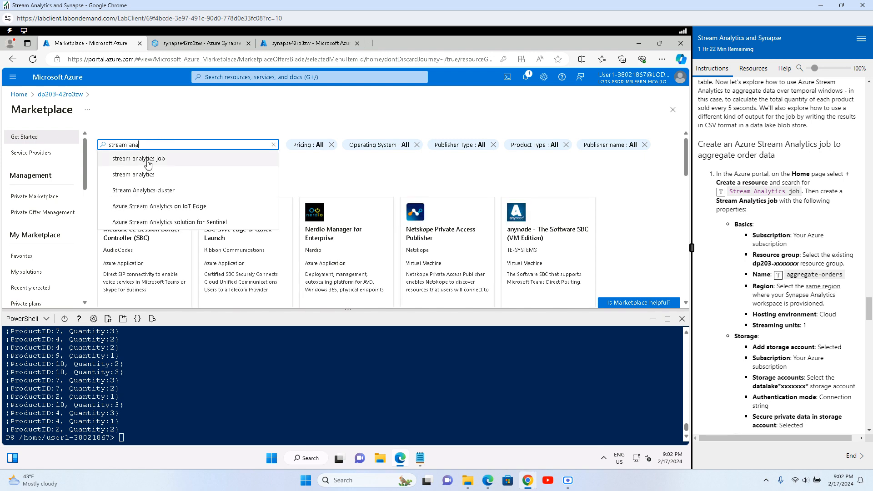
click(150, 158)
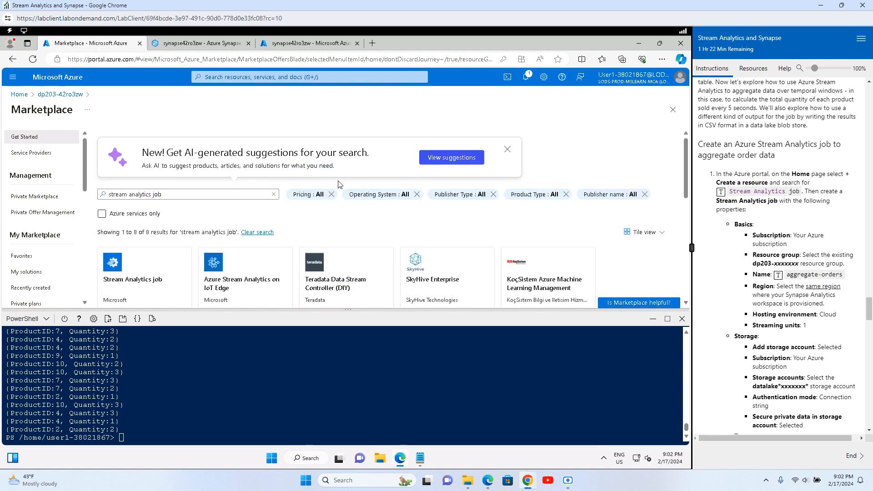
click(134, 280)
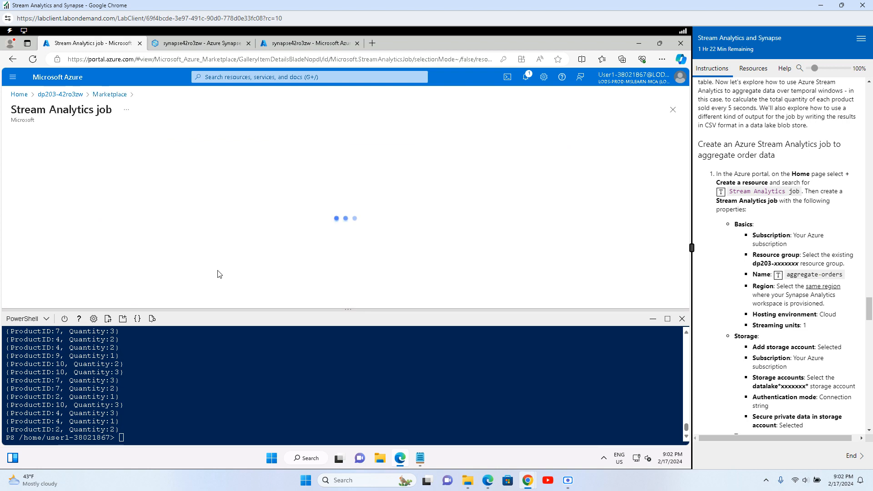
click(653, 318)
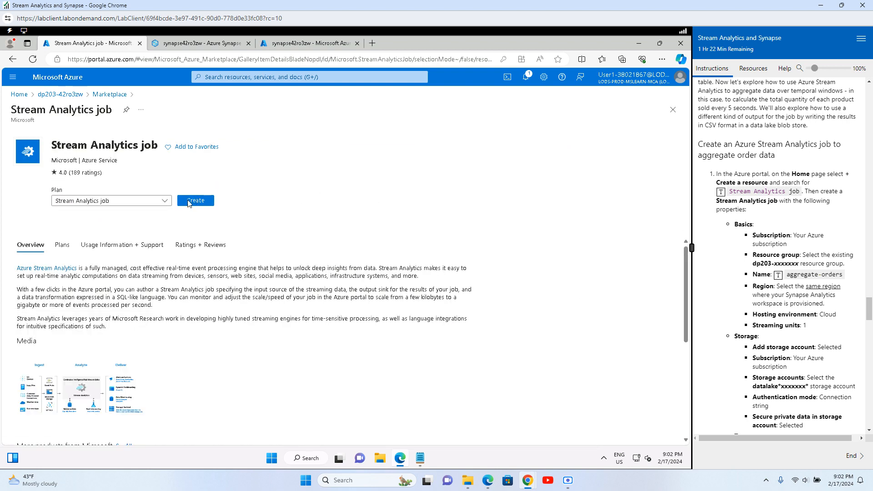
click(188, 204)
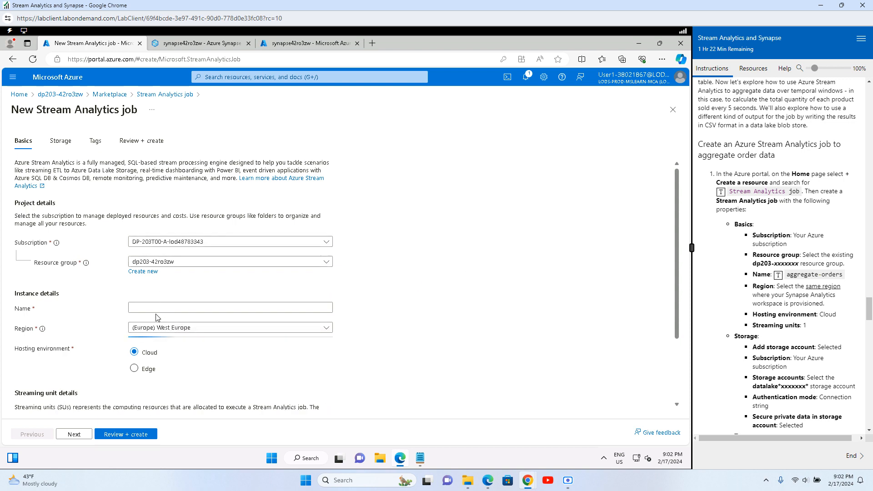
Step: Name the new Stream Analytics job aggregate-orders
click(140, 309)
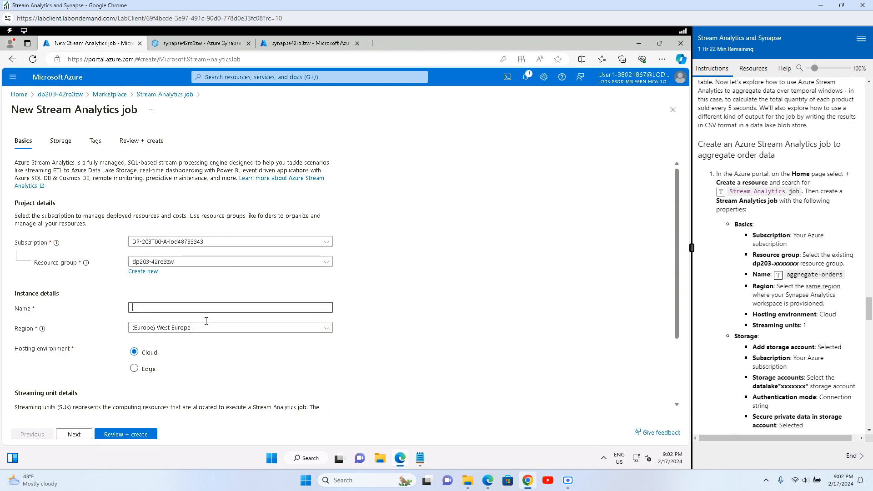
click(779, 275)
scroll(412, 344, down, 2)
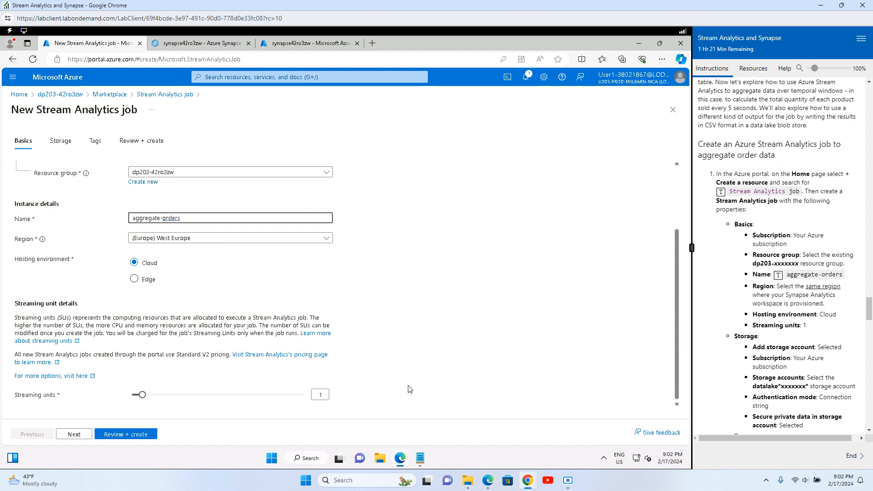
Step: Add the datalake42ro3zw storage account to the job with private data secured
click(65, 145)
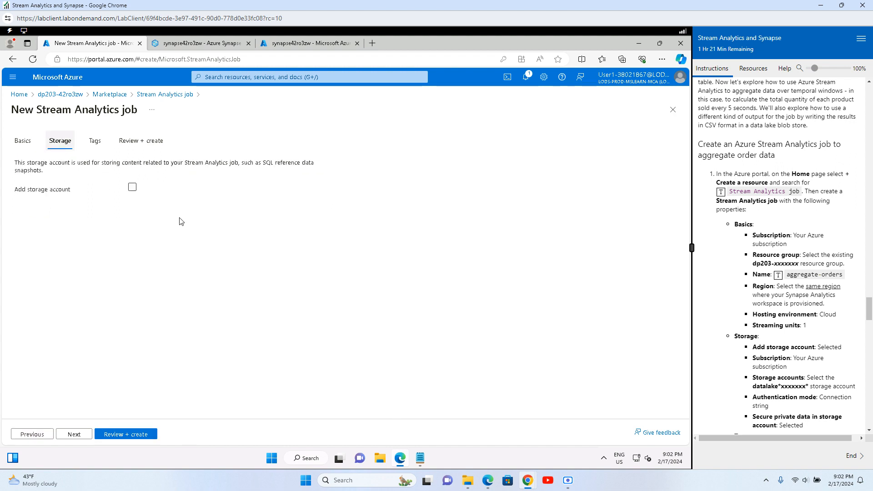
scroll(796, 318, down, 3)
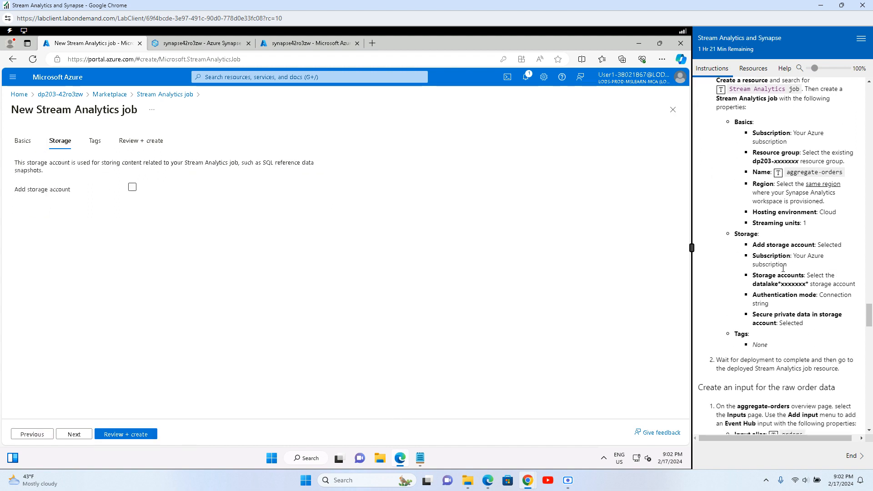
click(132, 187)
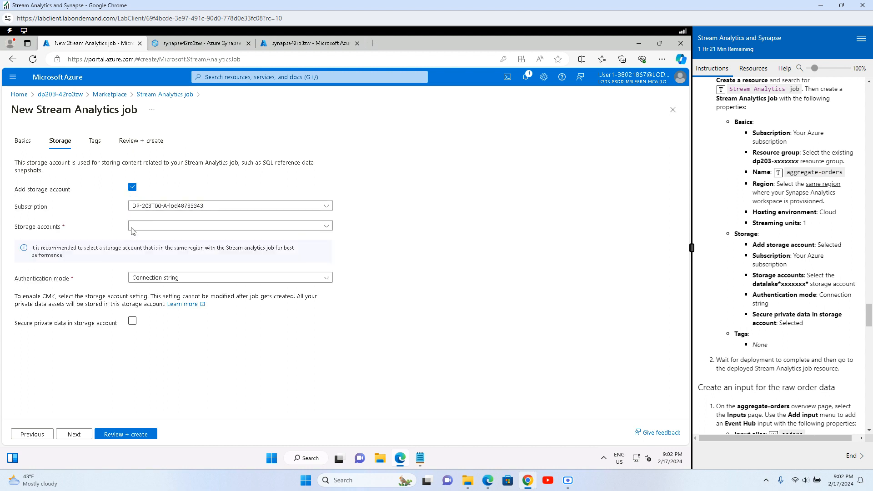
click(150, 227)
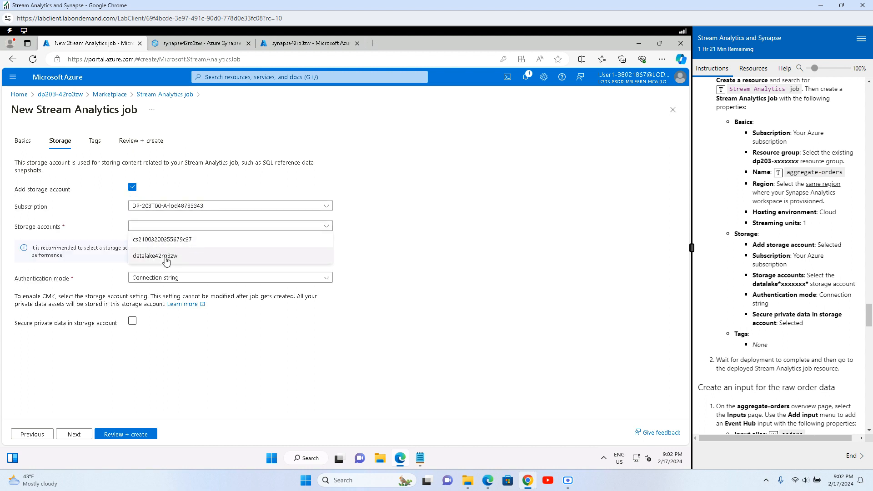
click(166, 258)
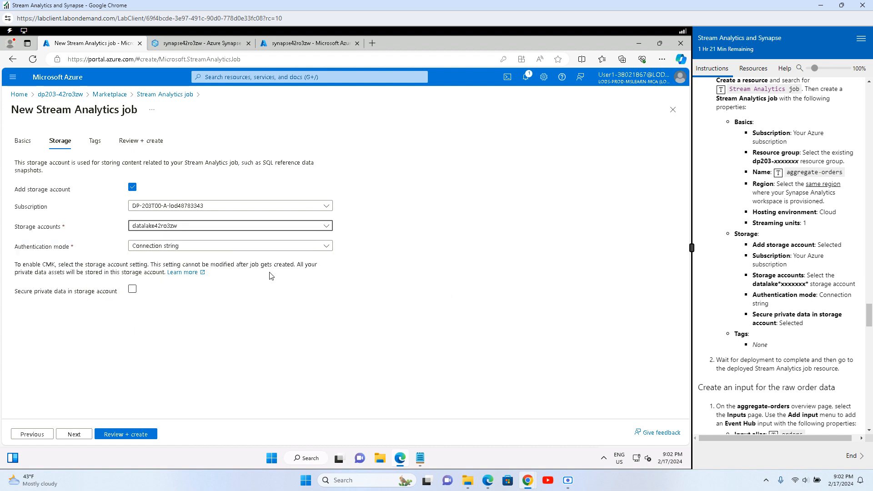
click(133, 290)
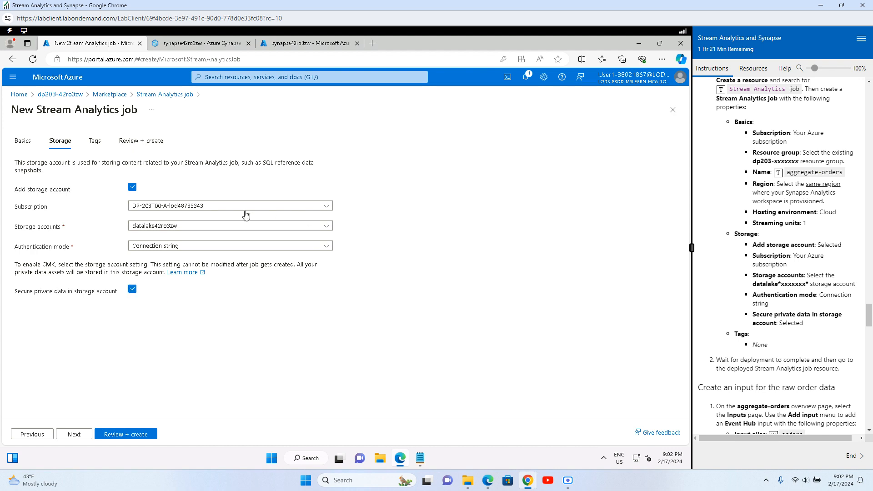
Step: Validate the aggregate-orders settings and create the job
click(128, 434)
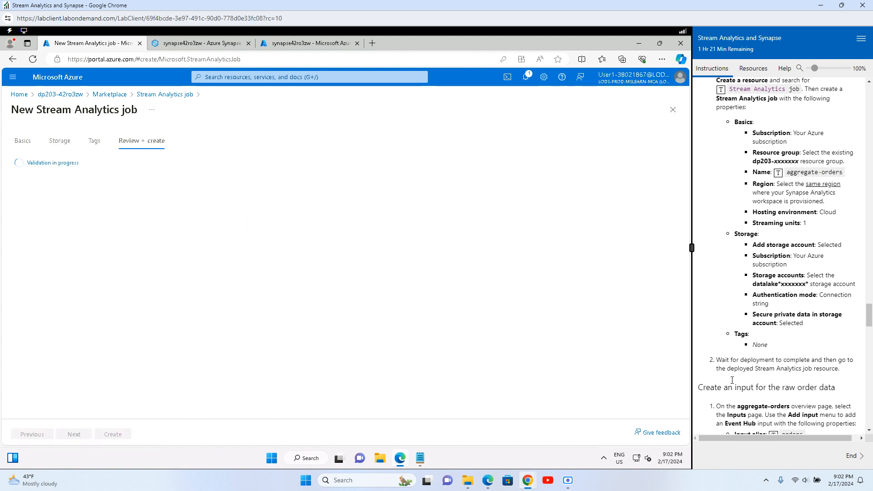
drag(756, 361, 853, 362)
drag(727, 369, 814, 369)
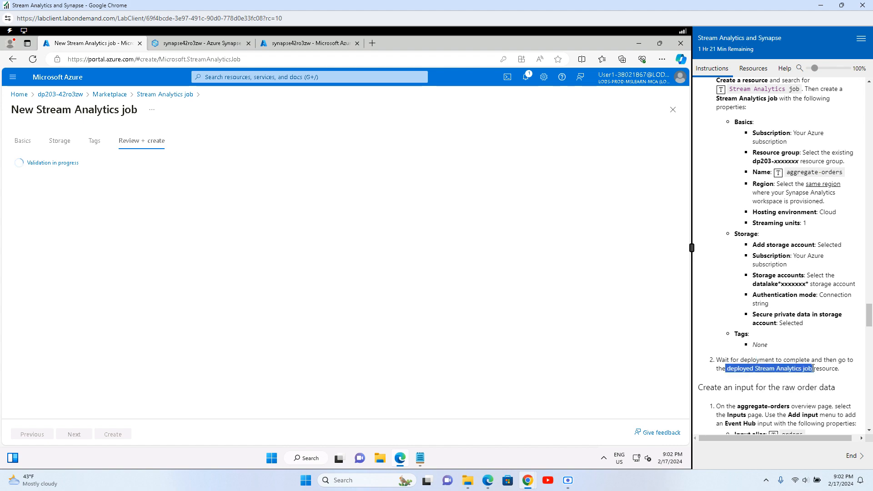
scroll(751, 382, down, 6)
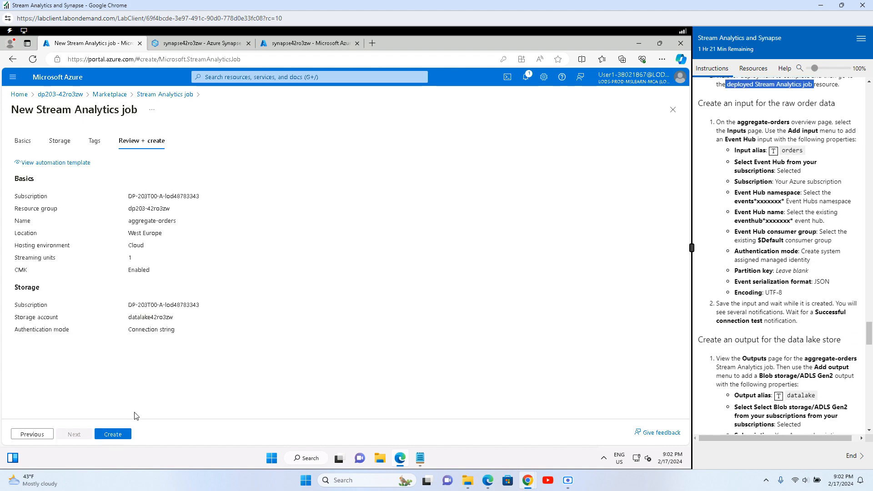
click(115, 435)
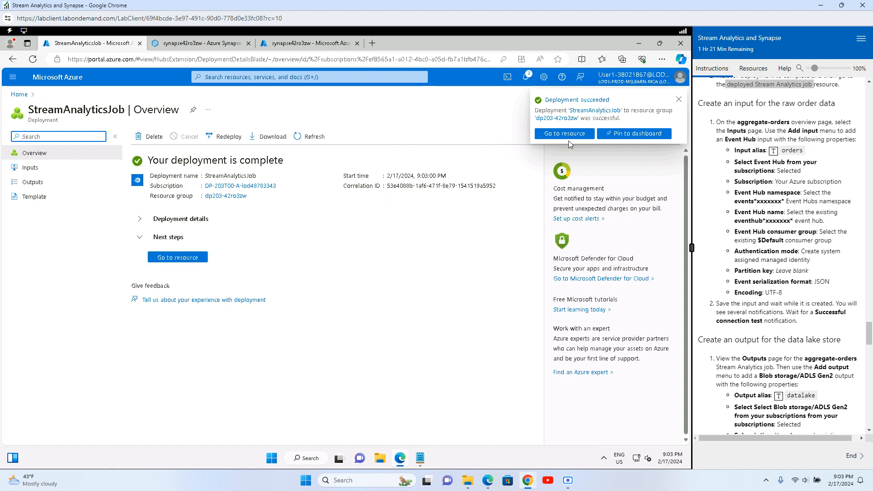
Step: Go to the deployed aggregate-orders job and show its empty Inputs page
click(182, 259)
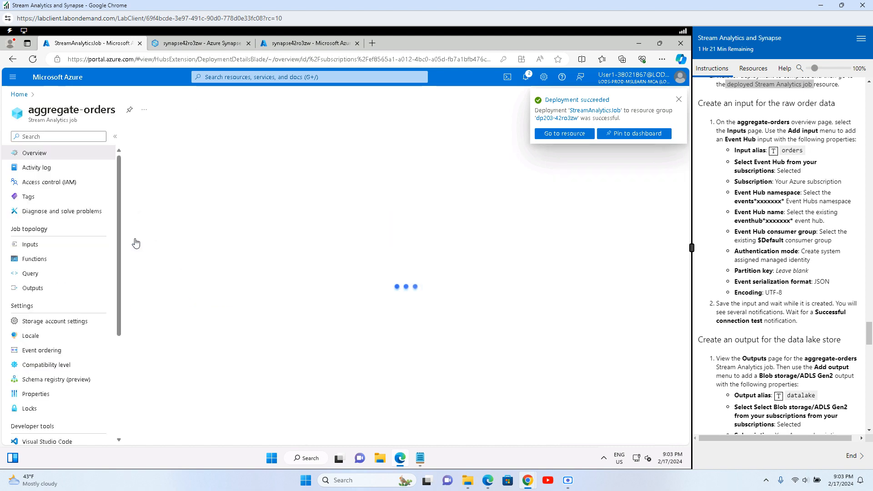
click(40, 243)
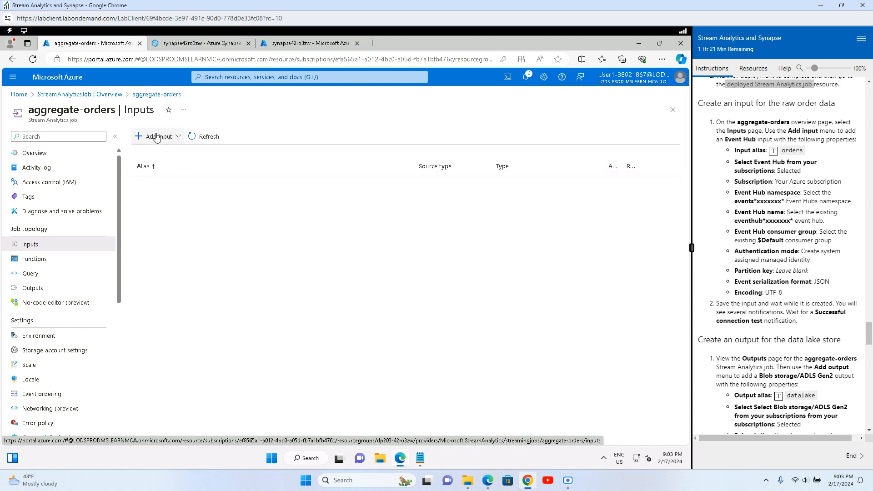
Step: Add an Event Hub input to the job with the alias orders
click(155, 137)
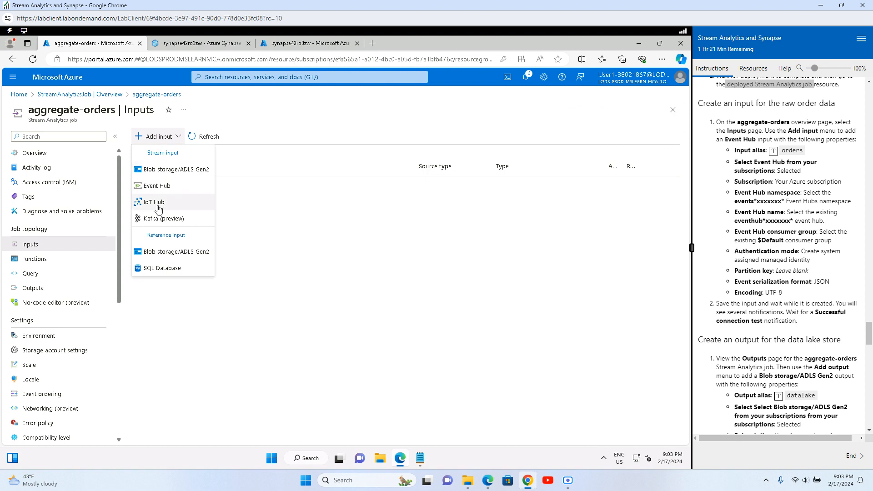
click(157, 186)
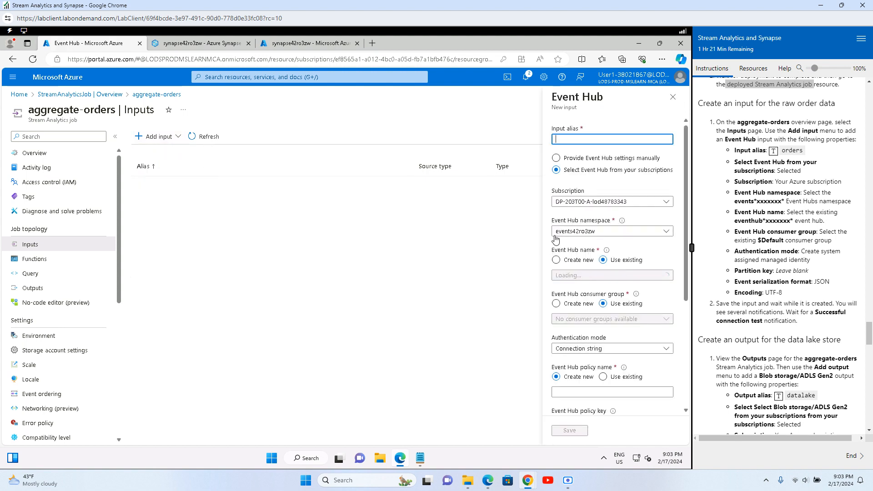
click(773, 150)
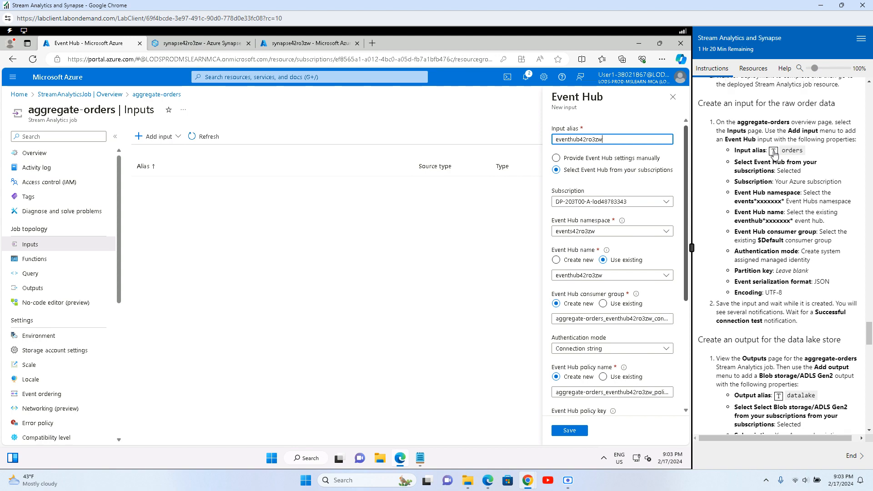
double_click(590, 139)
key(BackSpace)
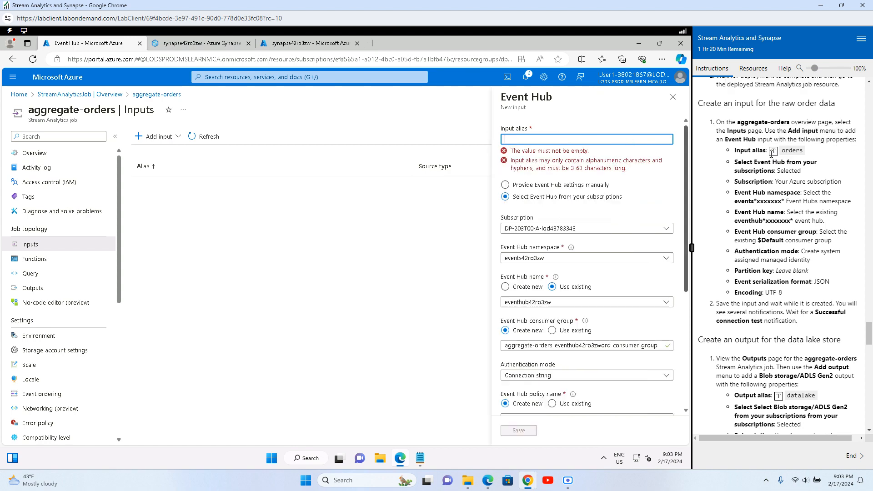
click(773, 150)
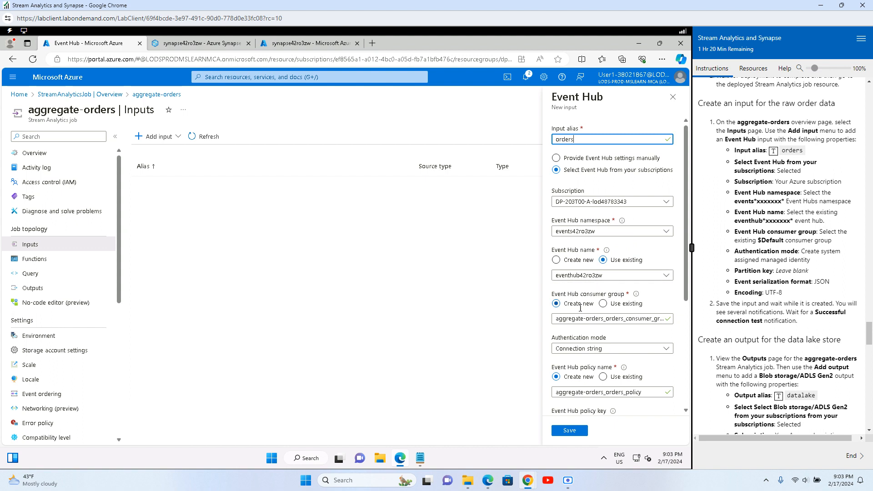
Step: Use the existing $Default consumer group and system-assigned managed identity authentication, then save the input
click(604, 306)
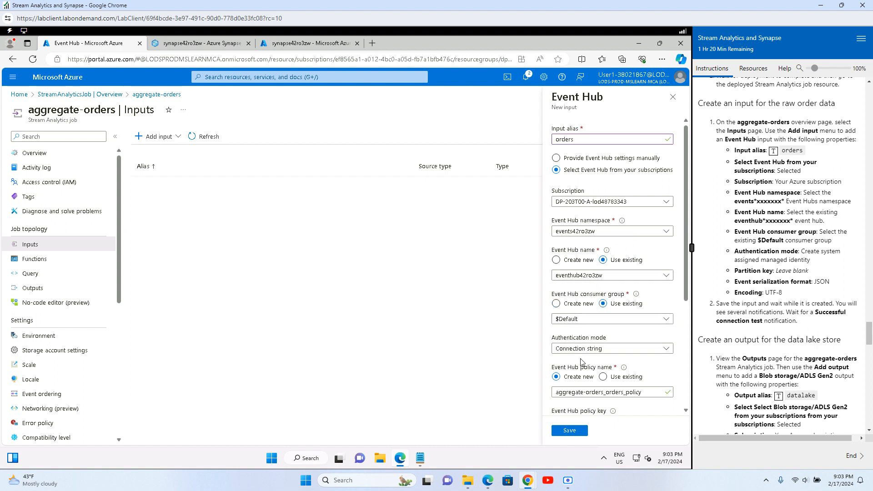
click(613, 353)
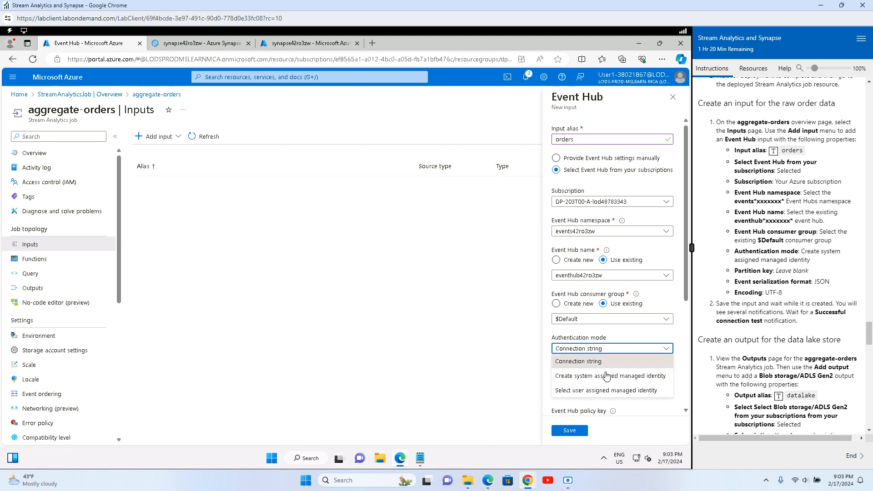
click(600, 380)
scroll(607, 350, down, 3)
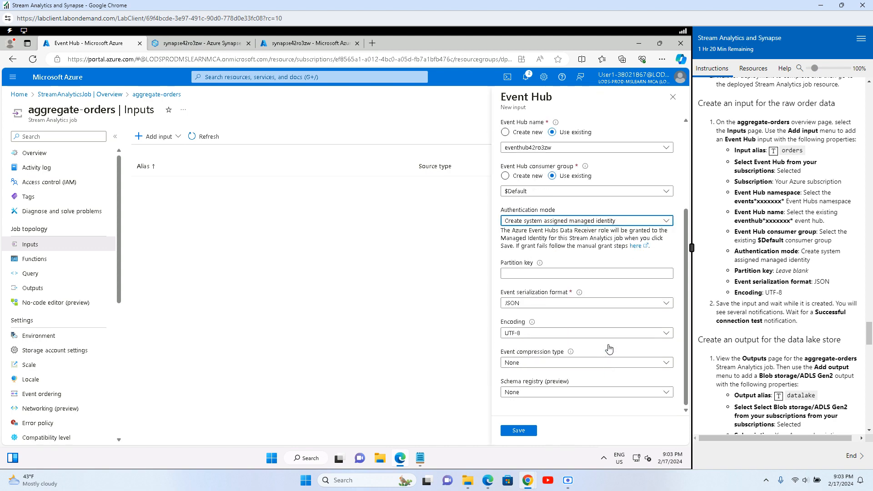
click(551, 272)
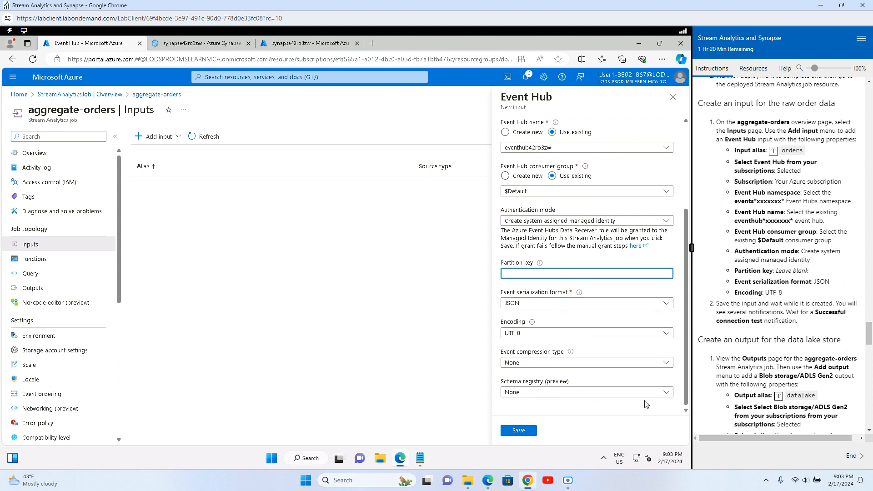
click(514, 430)
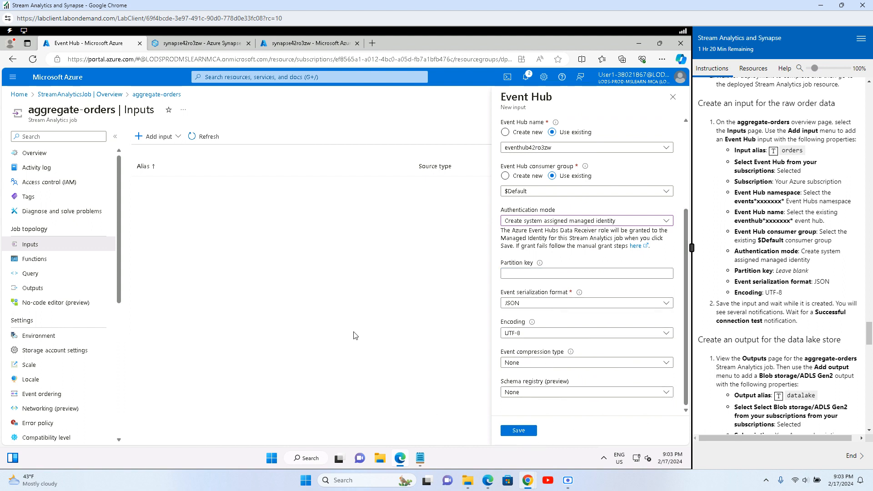
click(515, 431)
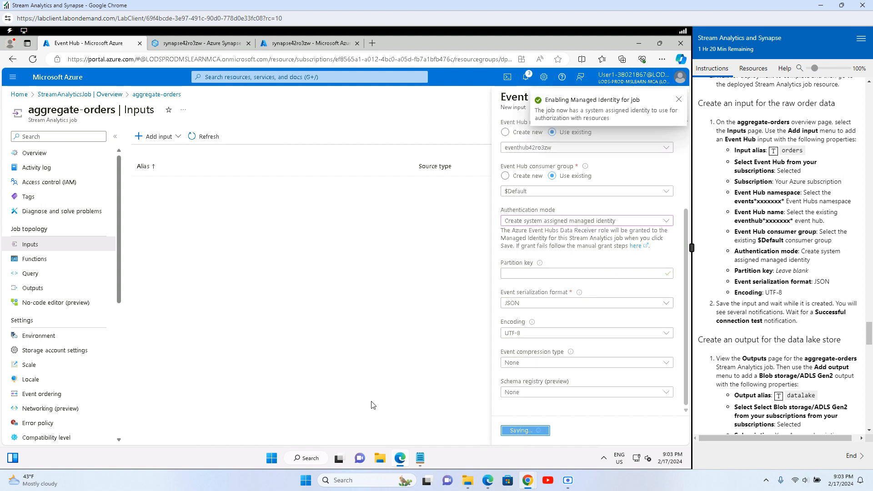
click(677, 100)
click(678, 140)
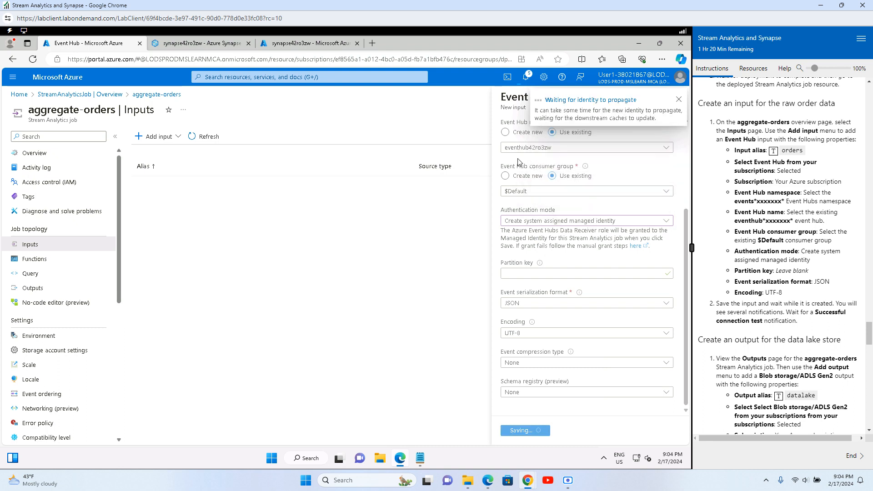
Step: Create a Blob storage/ADLS Gen2 output named datalake on the datalake42ro3zw storage account
click(33, 291)
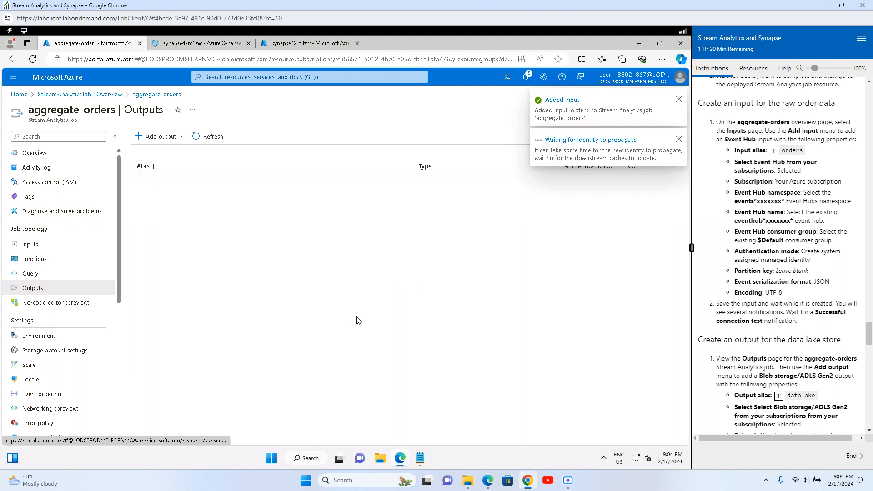
scroll(769, 346, down, 3)
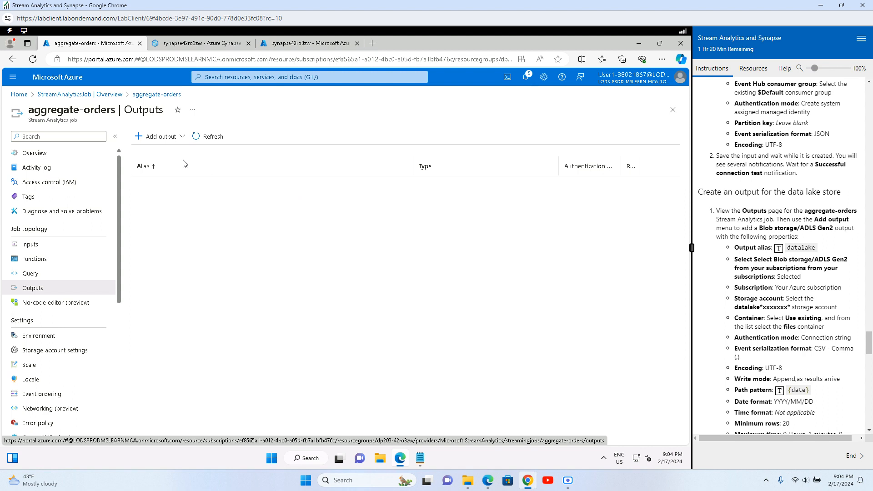
click(159, 137)
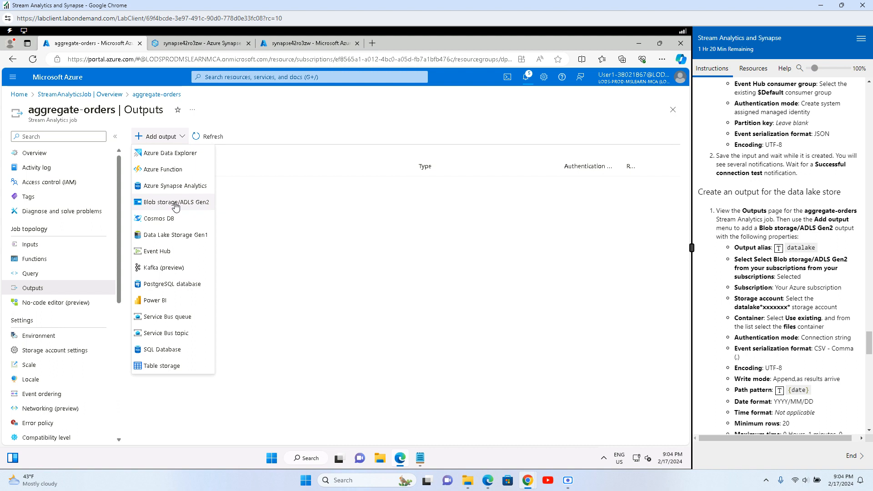
click(176, 204)
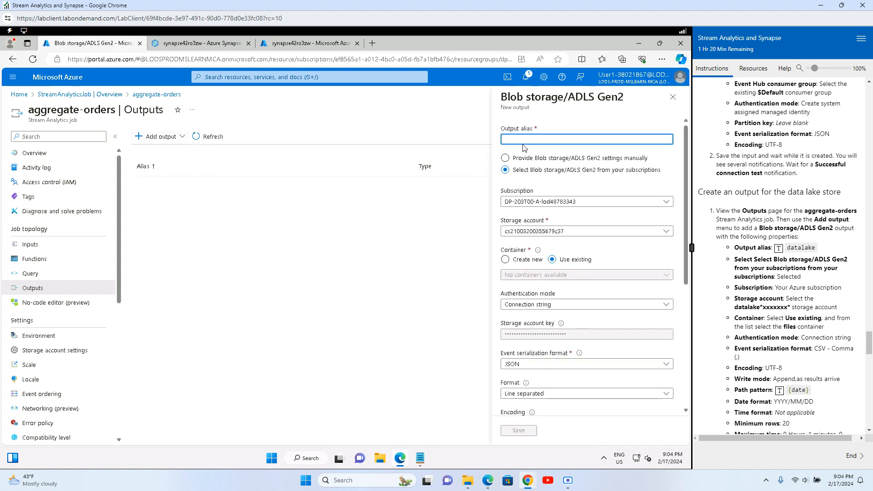
click(777, 251)
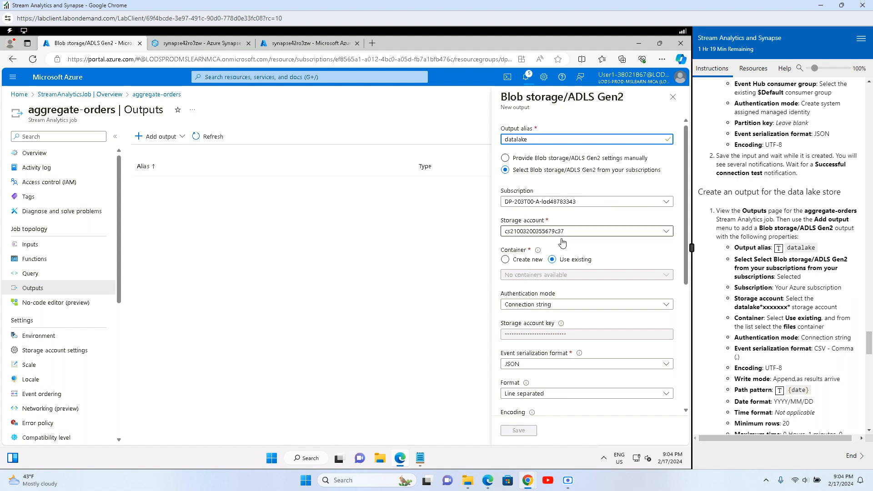
click(586, 232)
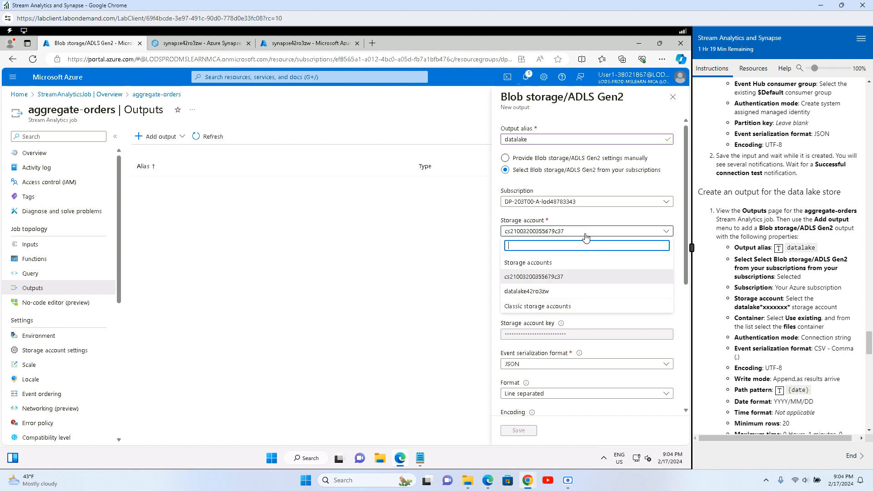
click(522, 293)
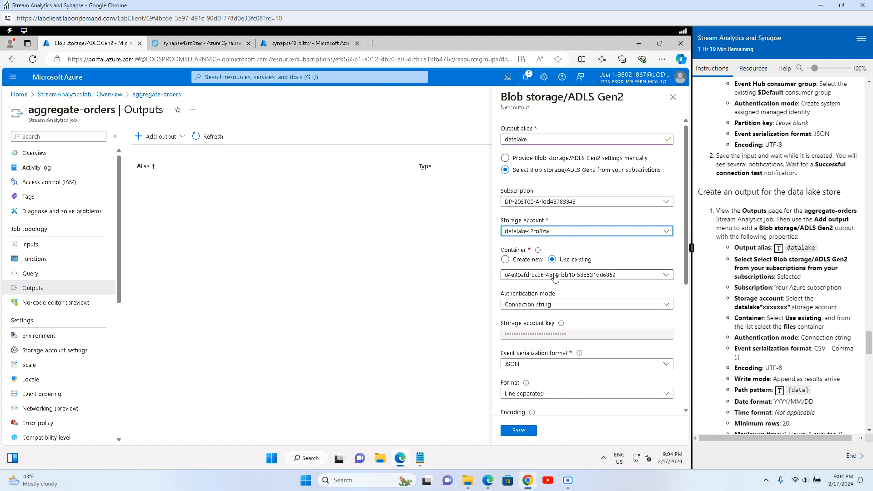
Step: Point the datalake output at the files container with CSV serialization
click(566, 276)
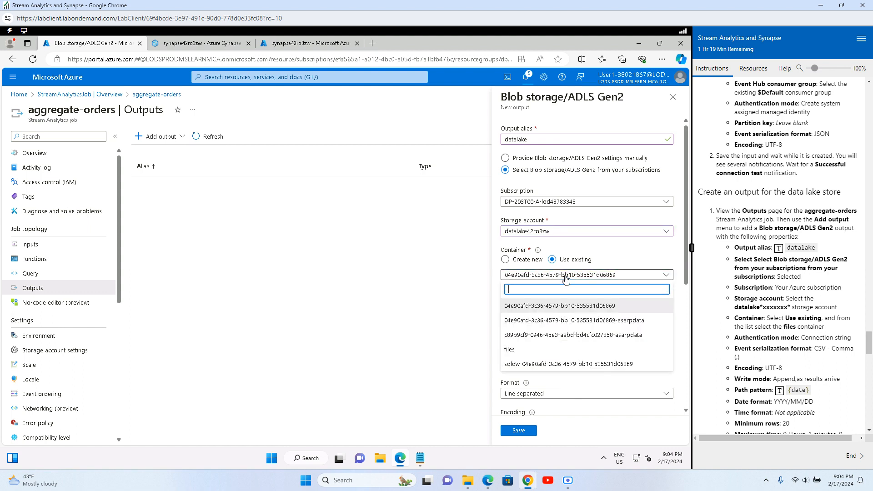
click(516, 354)
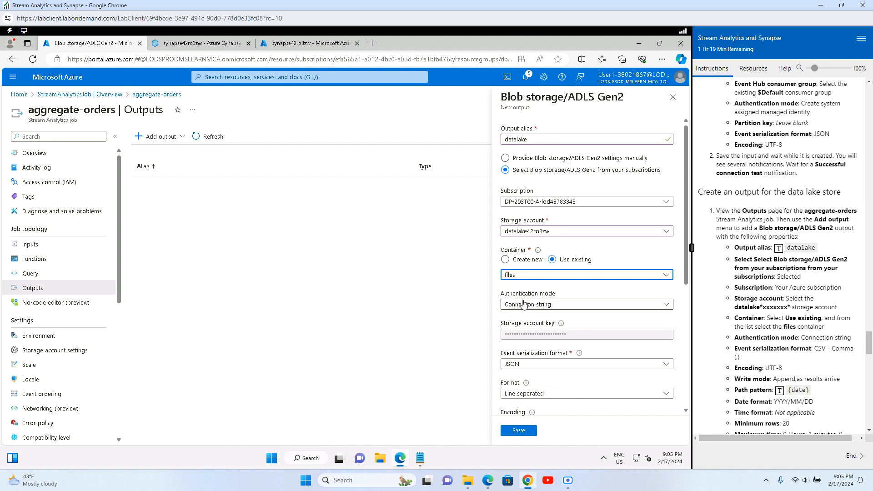
click(561, 366)
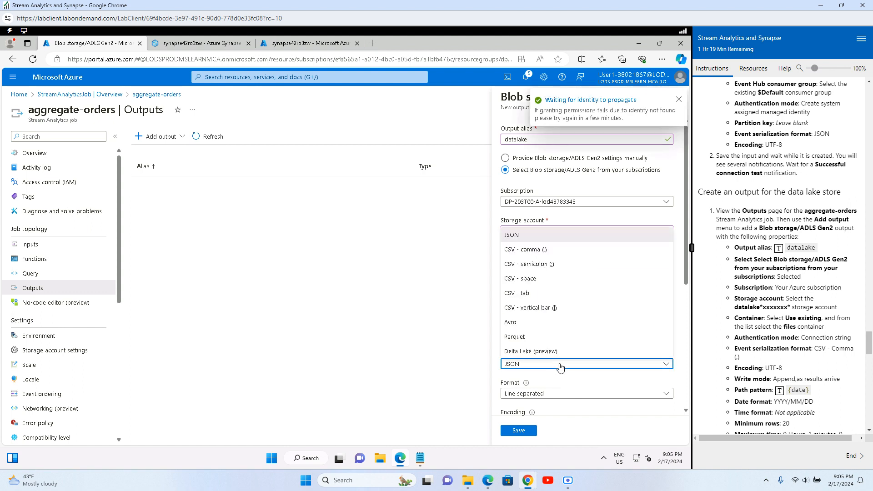
click(551, 251)
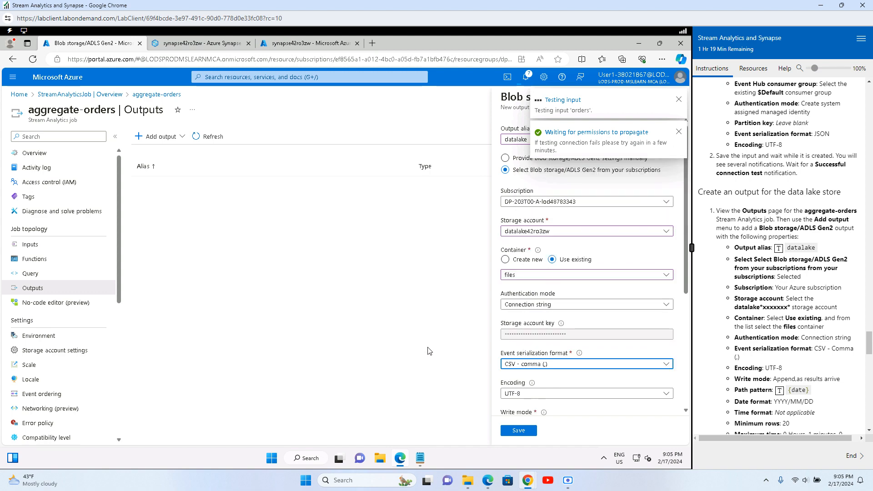
Step: Set the output path pattern to {date}, date format YYYY/MM/DD, and minimum rows 2
scroll(551, 384, down, 5)
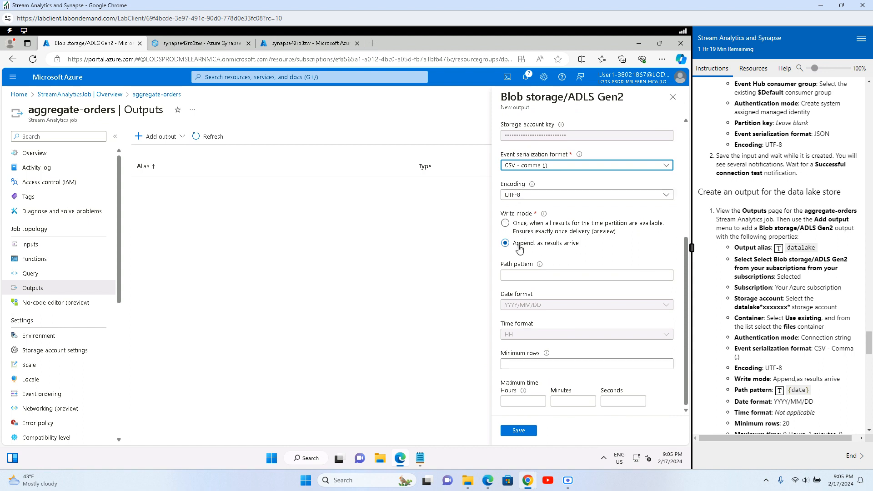
click(542, 274)
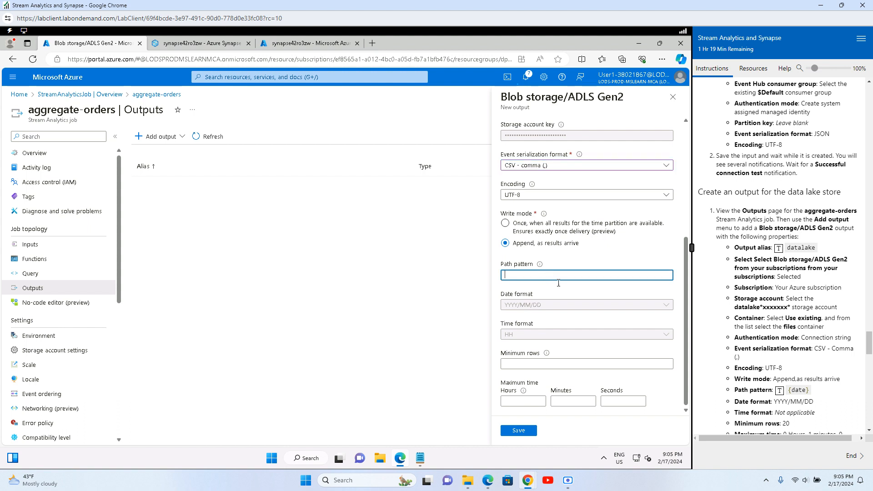
click(779, 390)
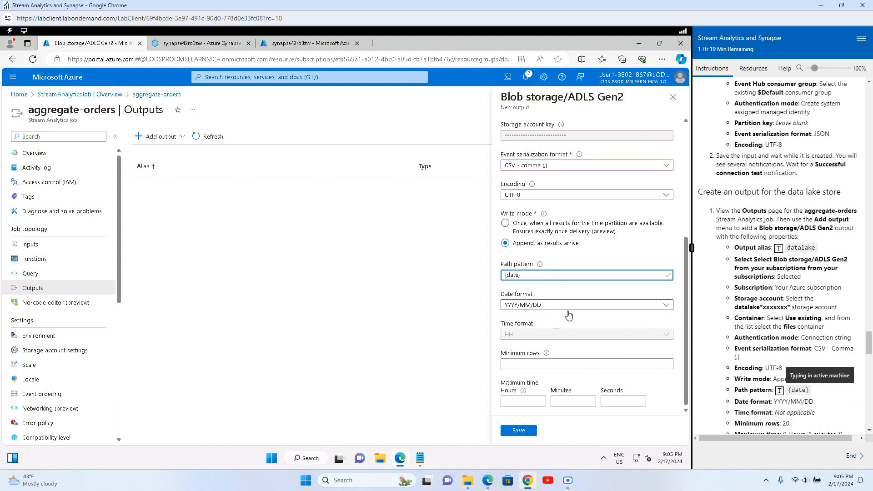
click(569, 314)
click(543, 318)
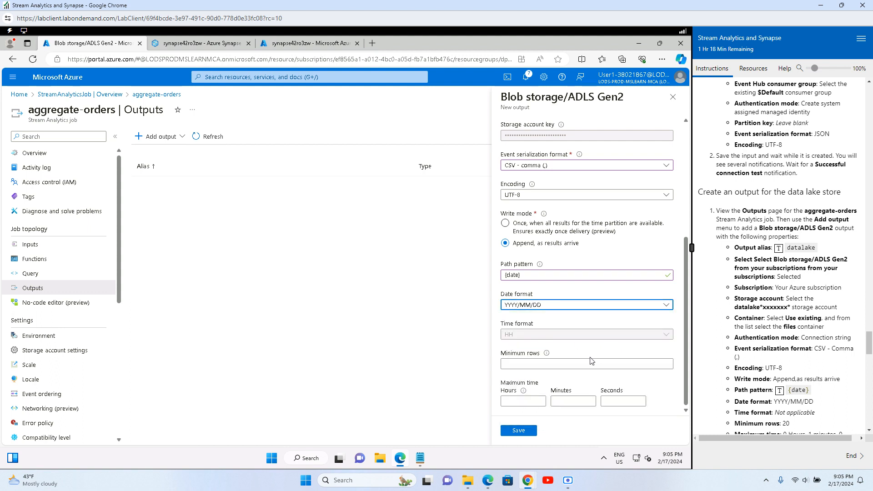
click(537, 364)
text(20)
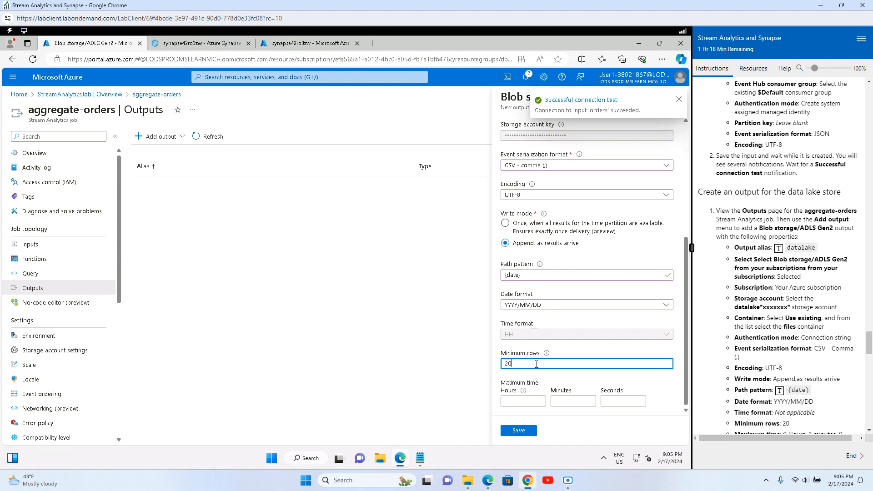
Step: Set the maximum time hours to 0 and save the datalake output
scroll(766, 401, down, 3)
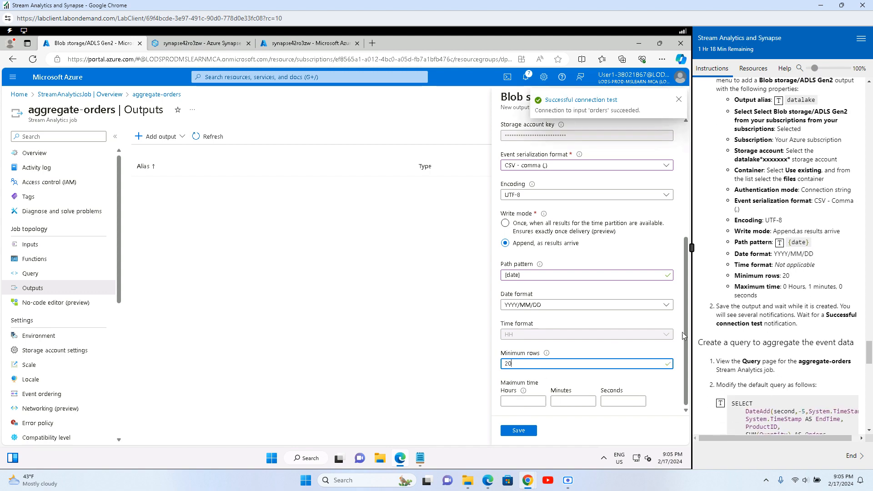
click(519, 402)
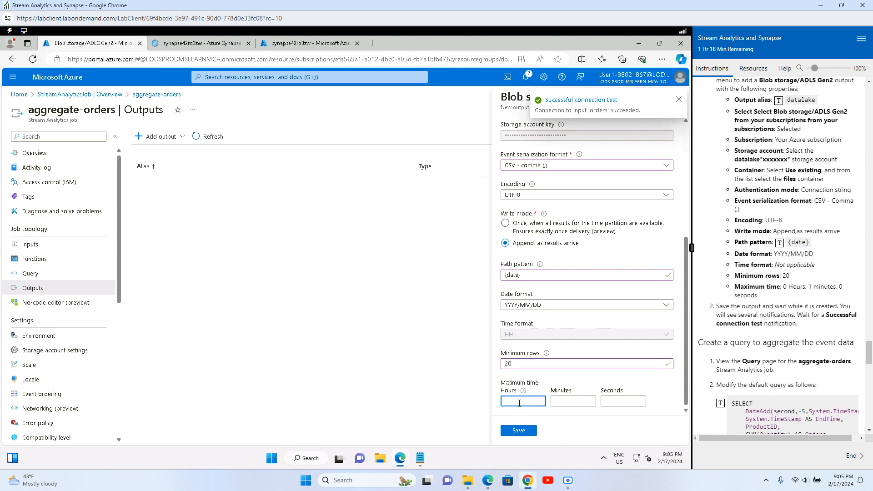
text(0)
click(581, 401)
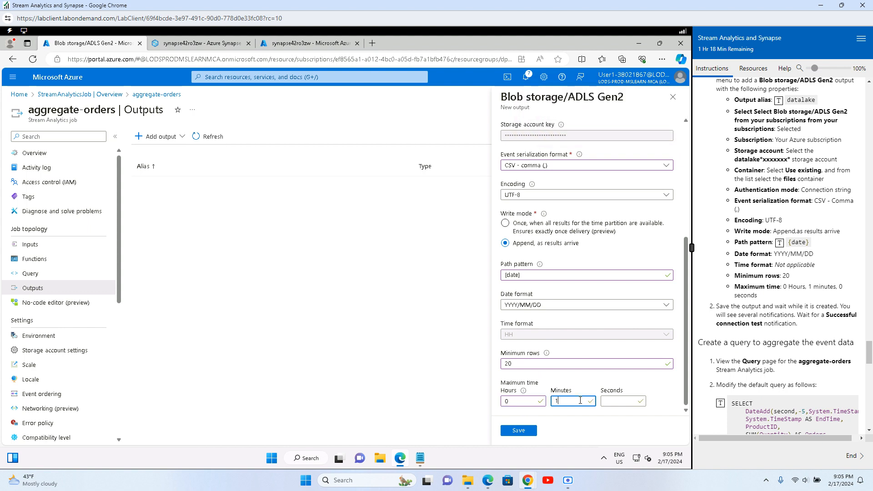
click(626, 402)
click(516, 431)
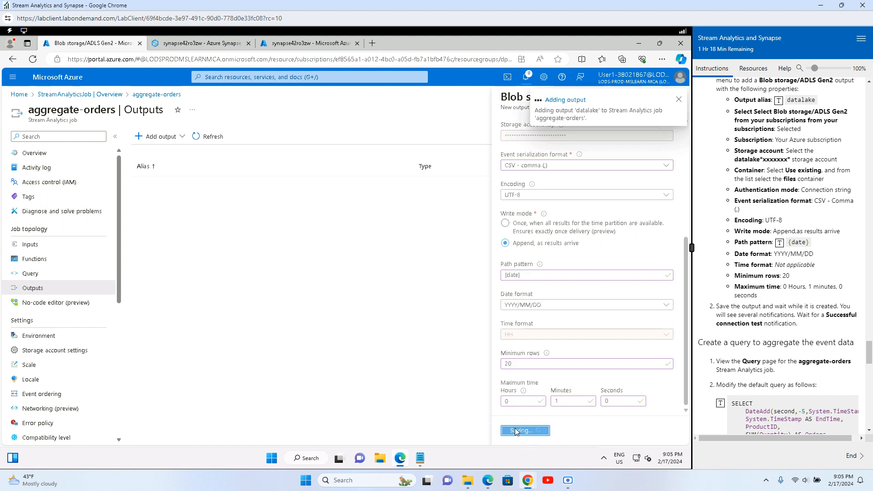
Step: Clear the output notifications and read the next lab instruction
click(679, 101)
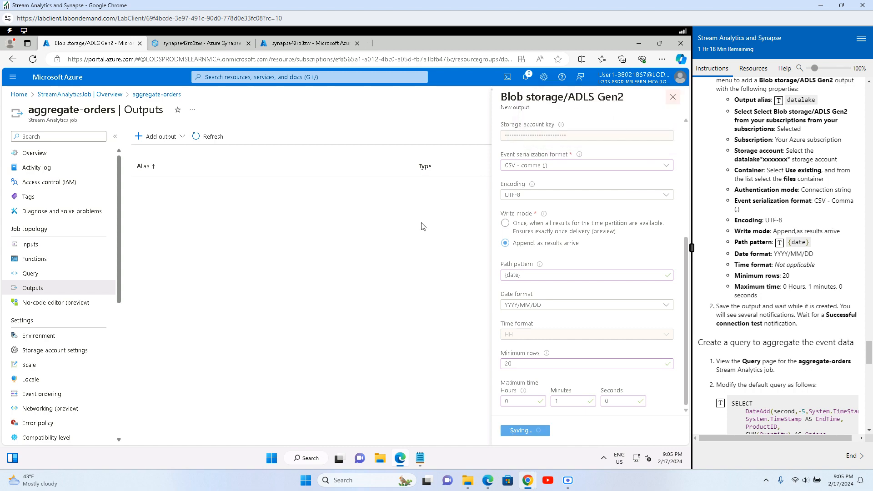
click(524, 78)
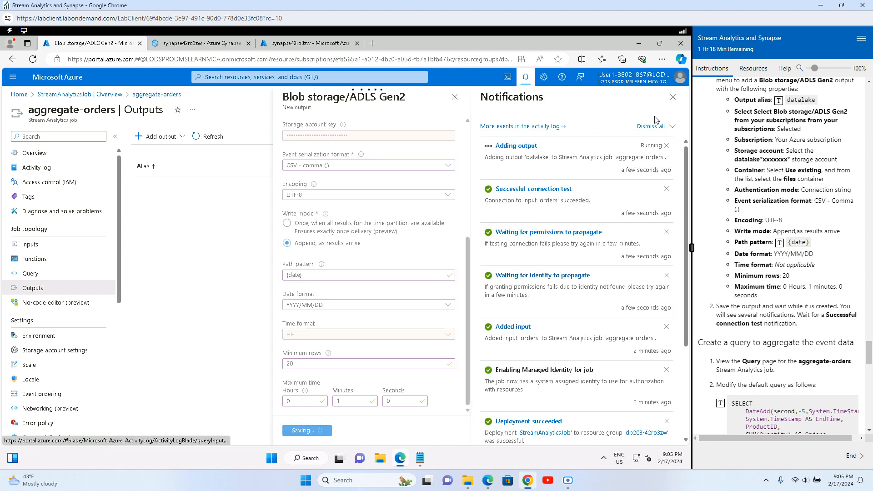
click(673, 101)
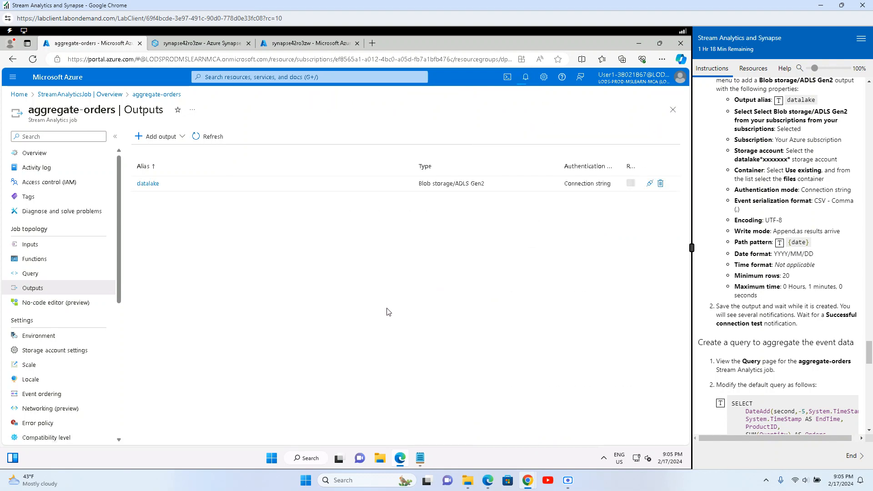
scroll(746, 359, down, 3)
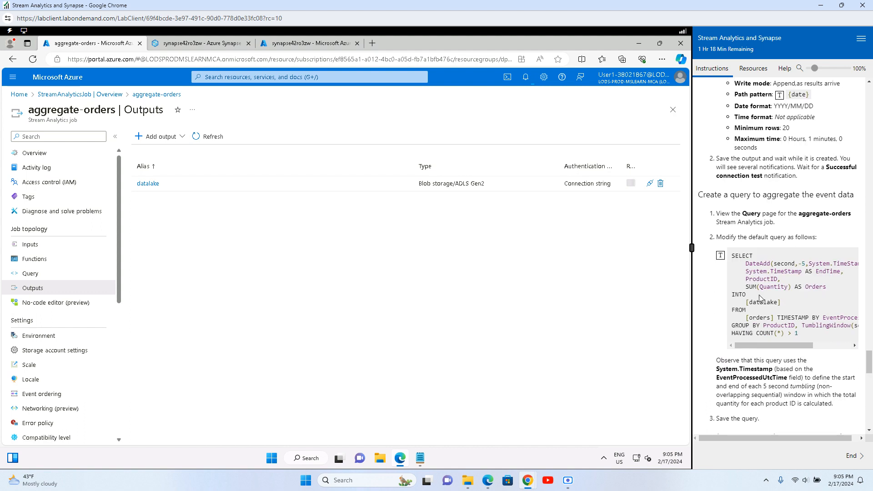
drag(726, 196, 838, 205)
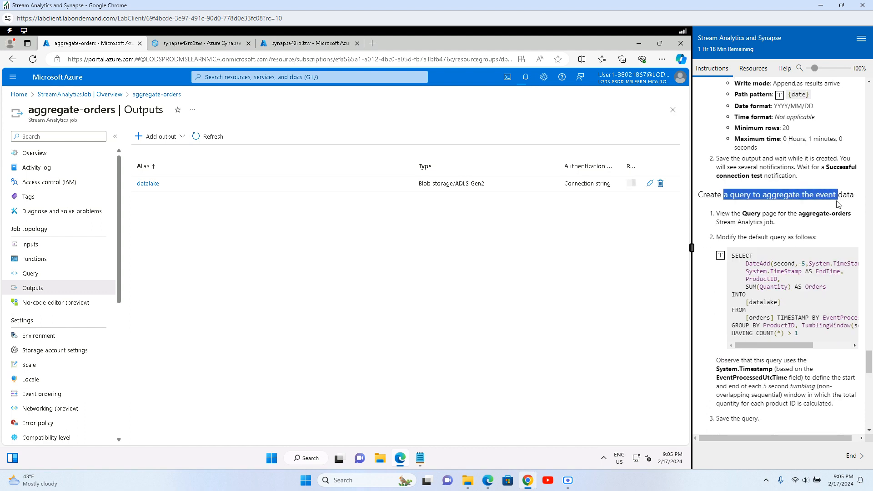
Step: Replace the default job query with the 5-second tumbling-window aggregate query
click(55, 273)
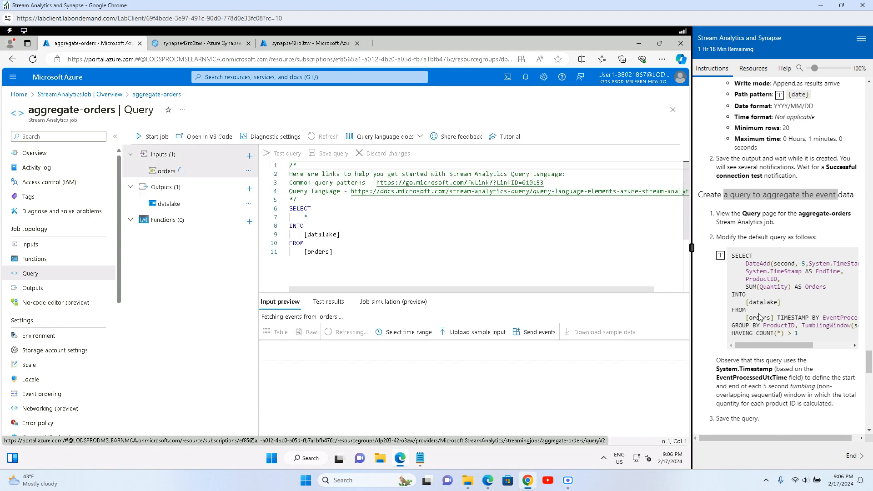
drag(334, 252, 270, 159)
key(ctrl+a)
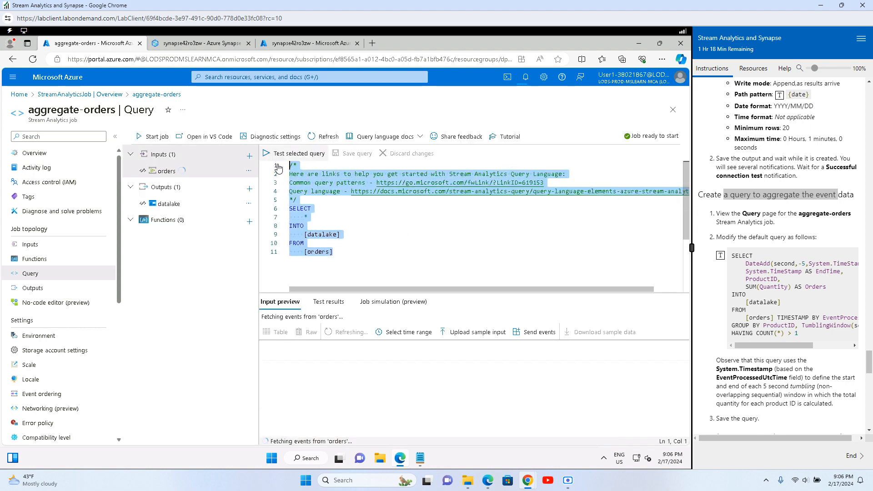
key(Delete)
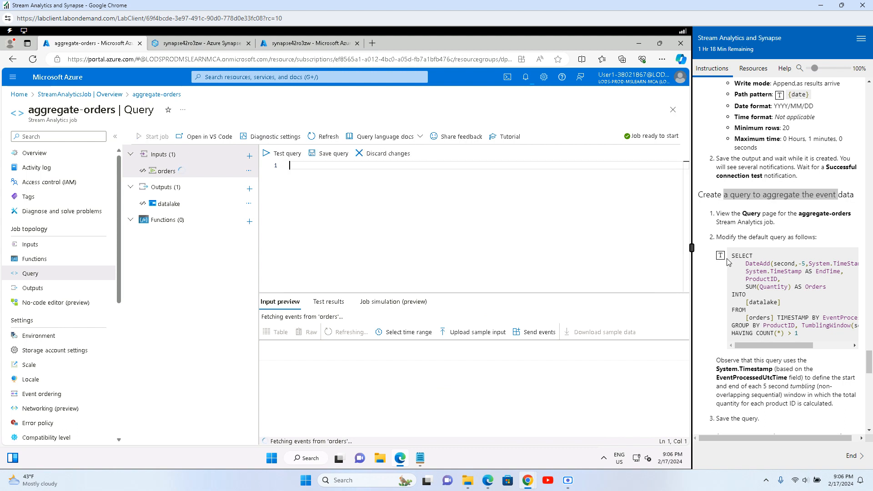
click(720, 255)
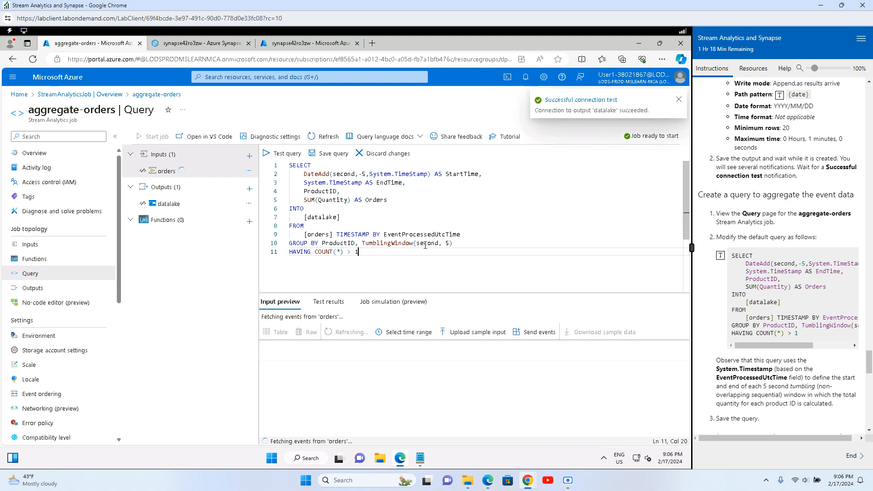
Step: Review the timestamp, tumbling window and per-product total explanations, then save the query
drag(425, 246, 446, 244)
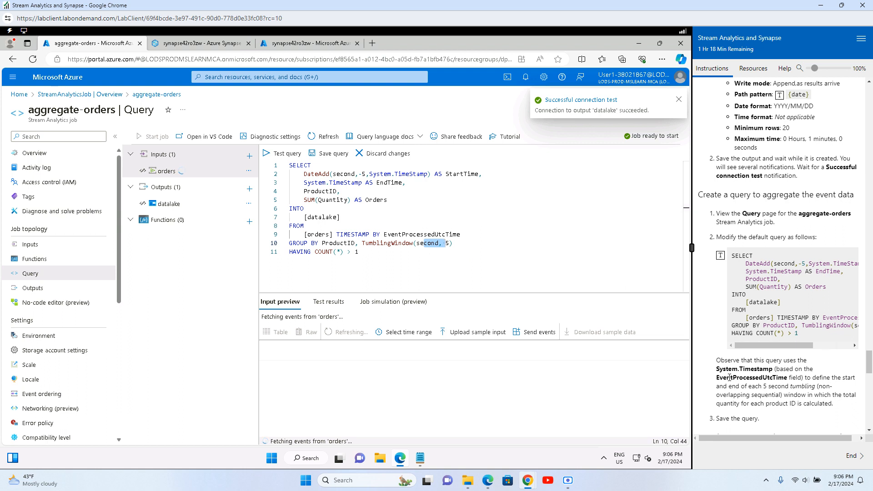
scroll(760, 289, down, 2)
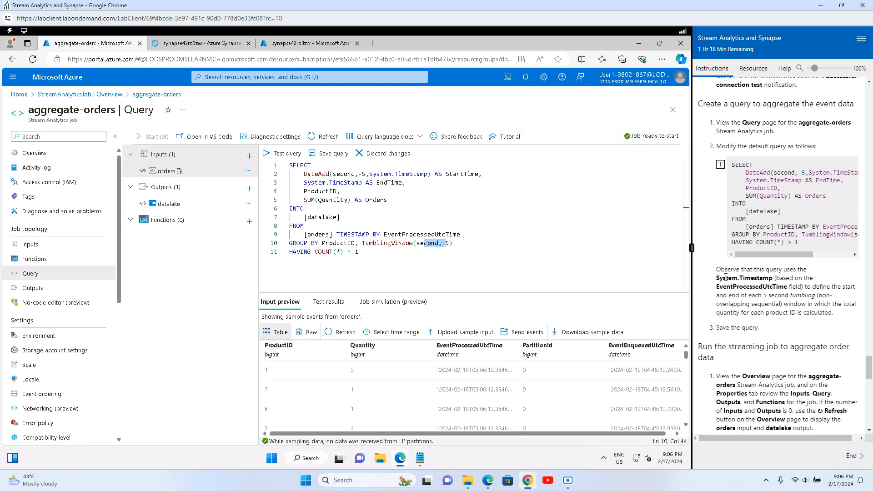
drag(725, 280, 774, 278)
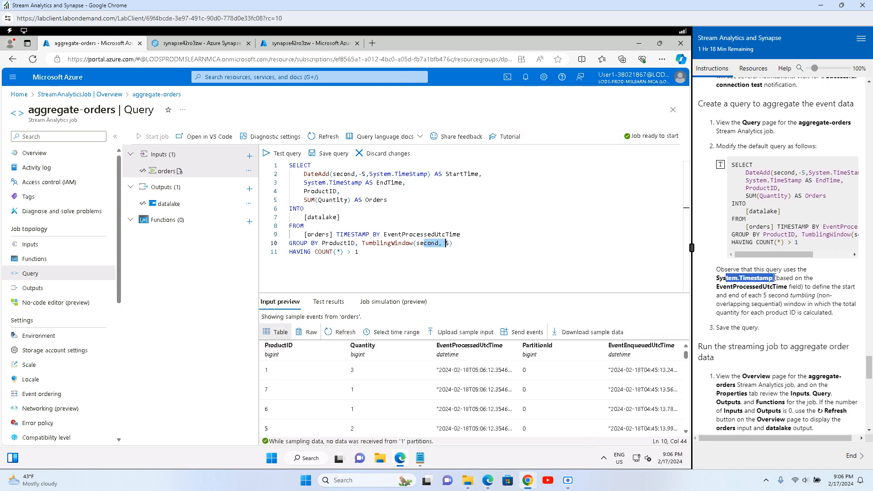
drag(789, 301, 827, 313)
click(774, 304)
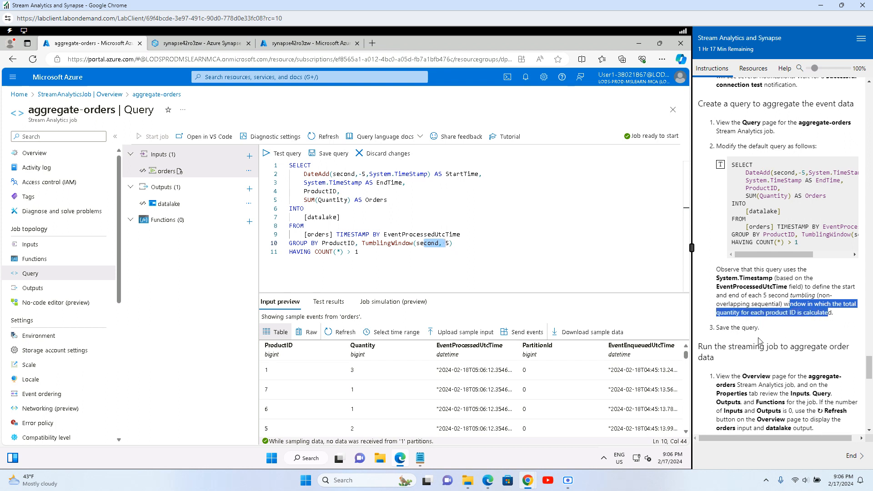
click(328, 154)
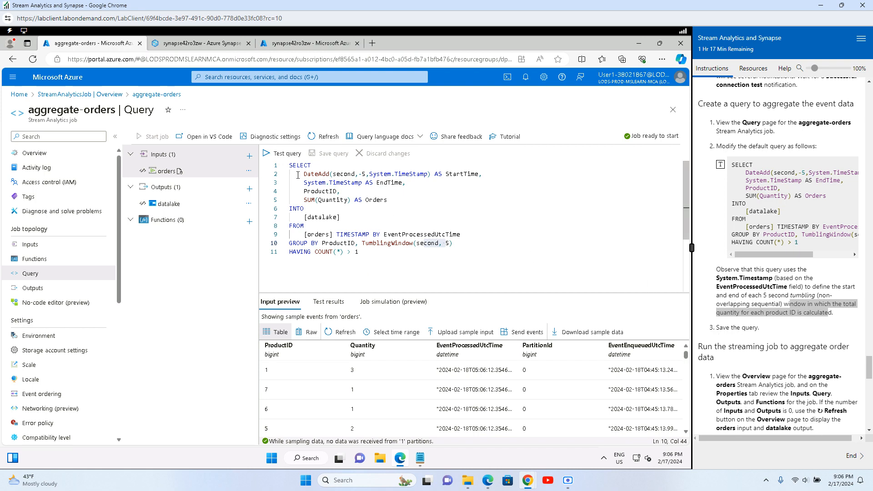
Step: Test the aggregate query and view per-ProductID Orders totals with StartTime and EndTime
click(279, 156)
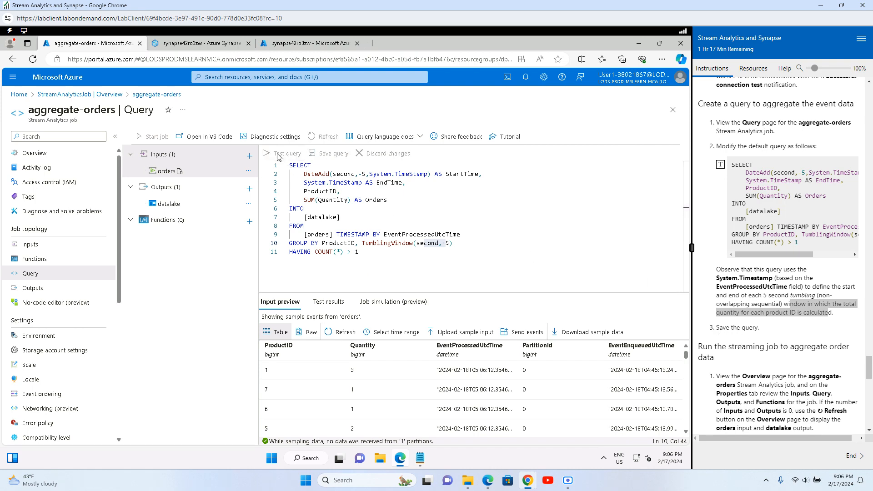
click(526, 80)
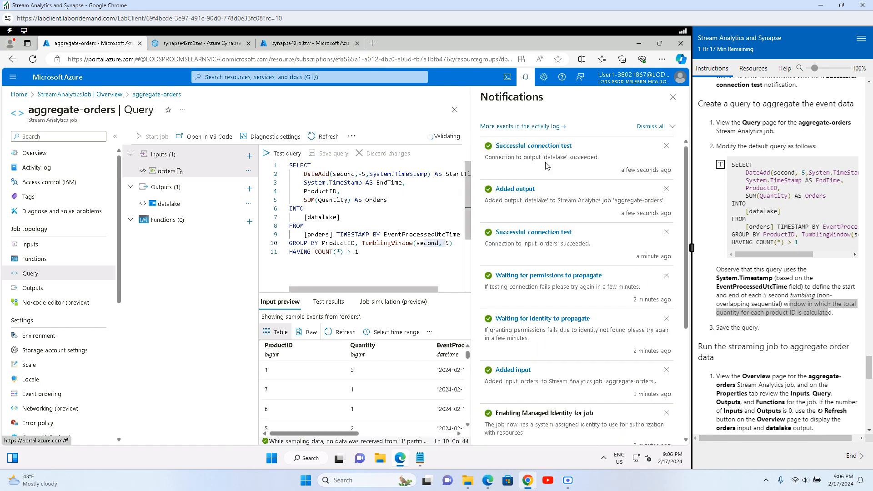
click(672, 98)
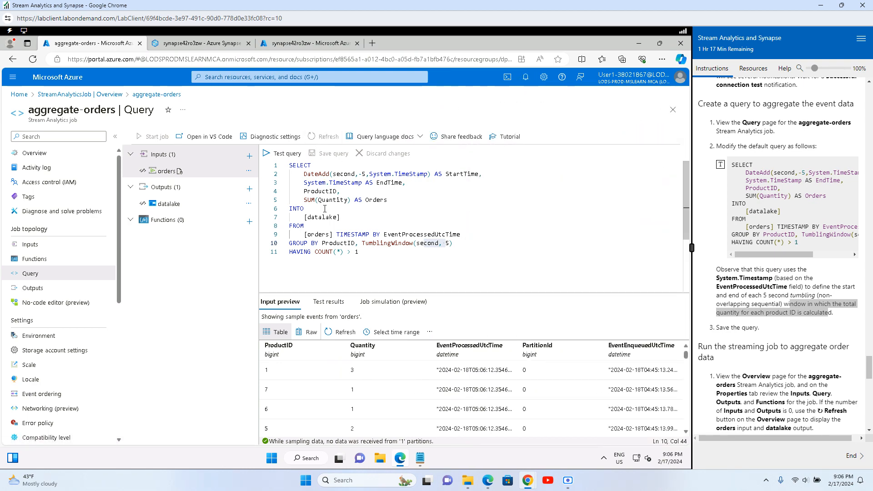
click(282, 153)
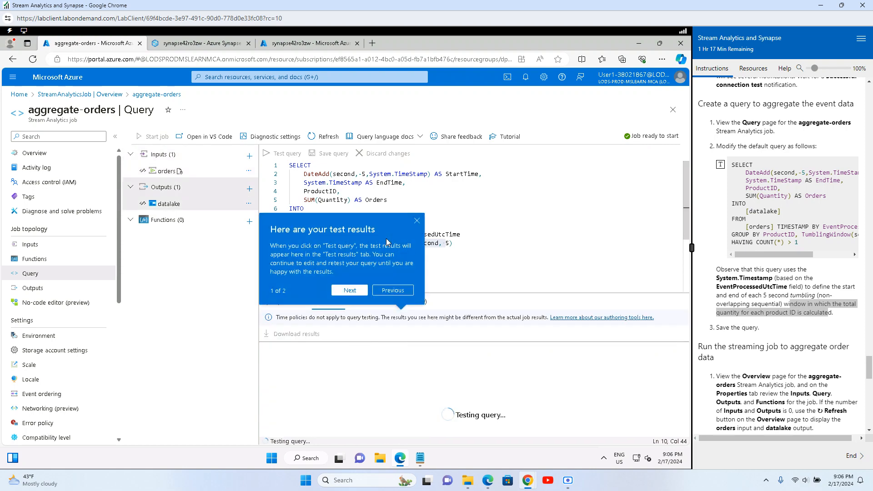
click(417, 222)
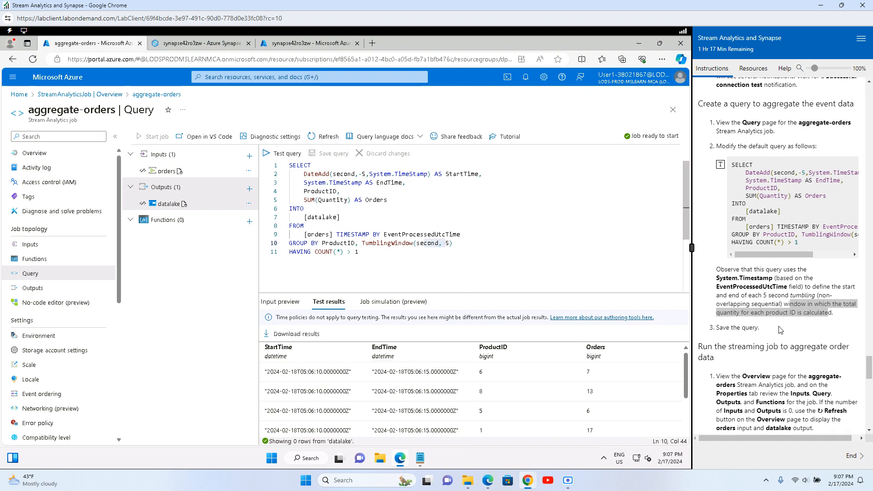
scroll(781, 330, down, 3)
drag(714, 188, 811, 191)
click(764, 229)
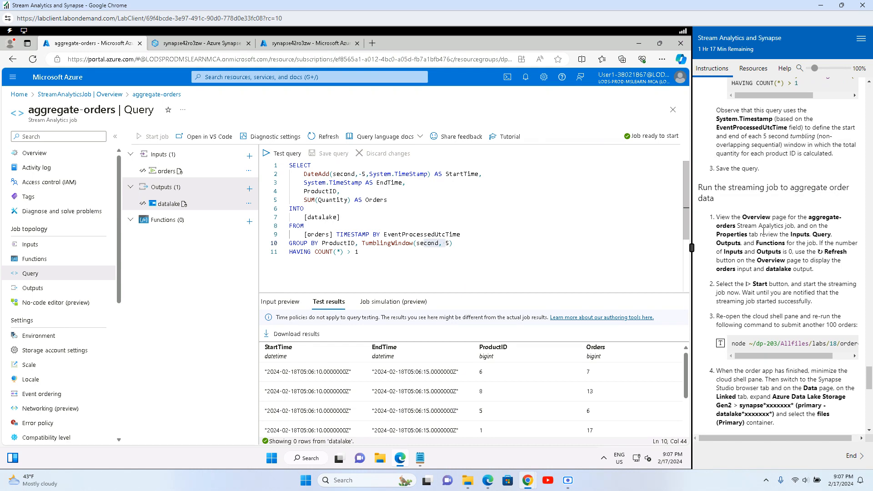
Step: Refresh the aggregate-orders Overview and bring up the Start job options
click(31, 153)
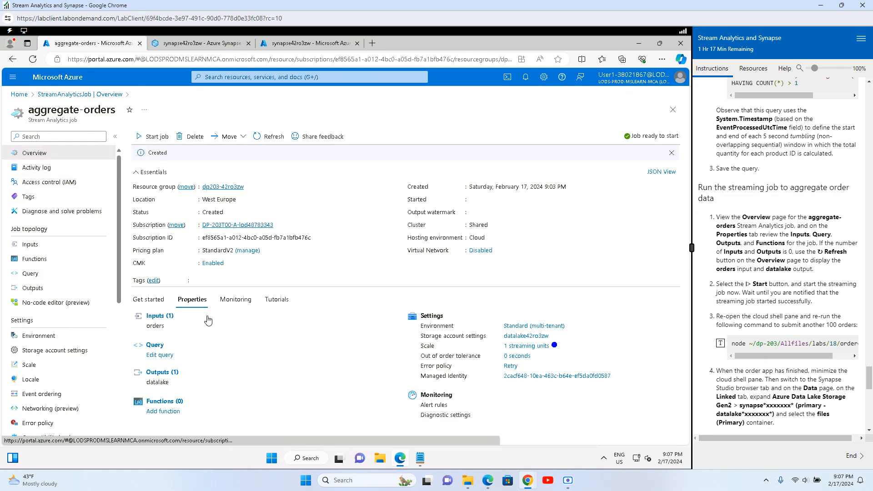
click(269, 136)
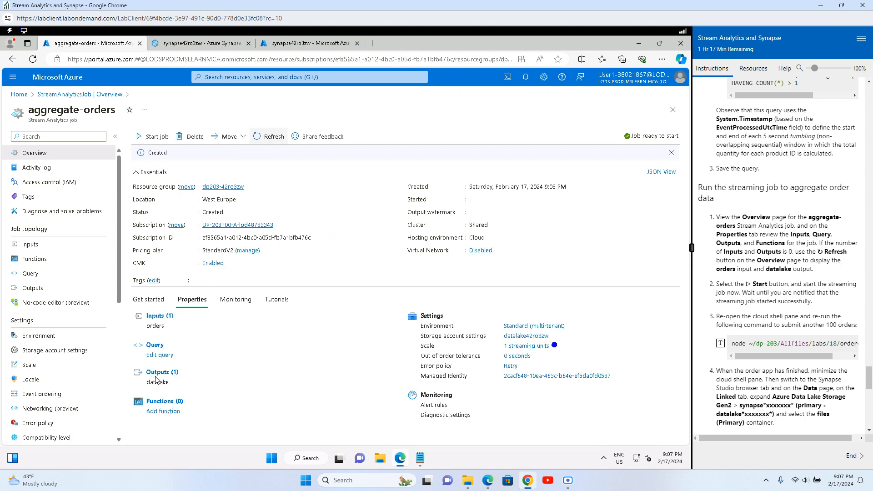
click(150, 138)
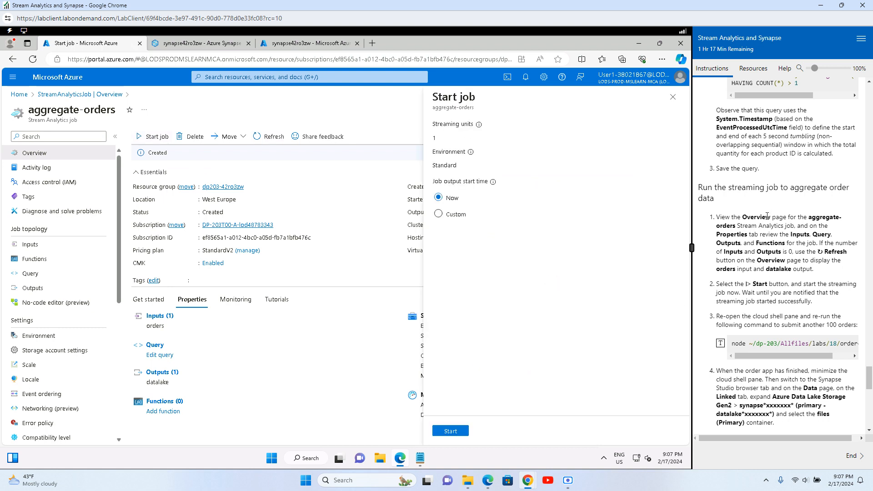
drag(768, 218, 820, 218)
click(448, 432)
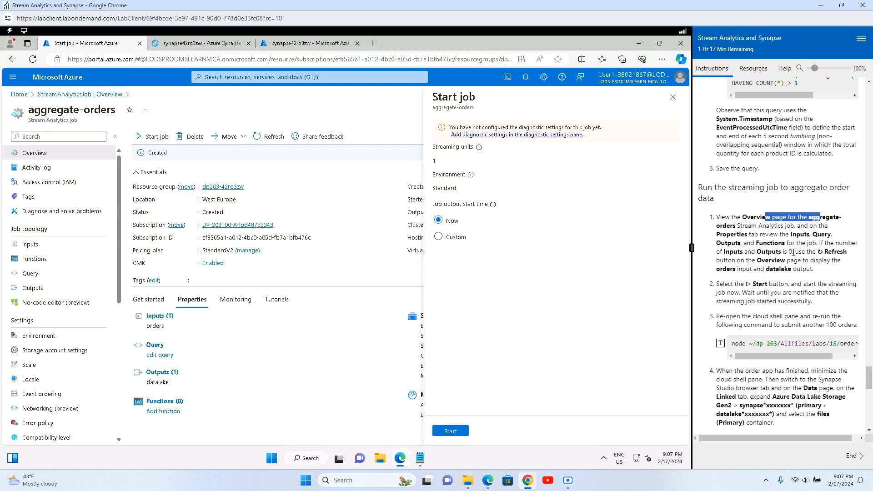
Step: Start the aggregate-orders job with output start time Now
drag(729, 218, 826, 218)
drag(721, 227, 829, 229)
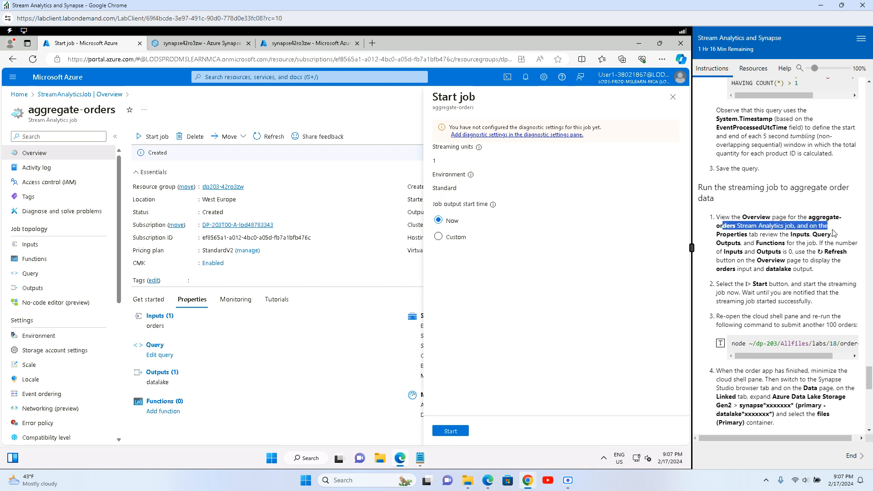
drag(722, 235, 831, 244)
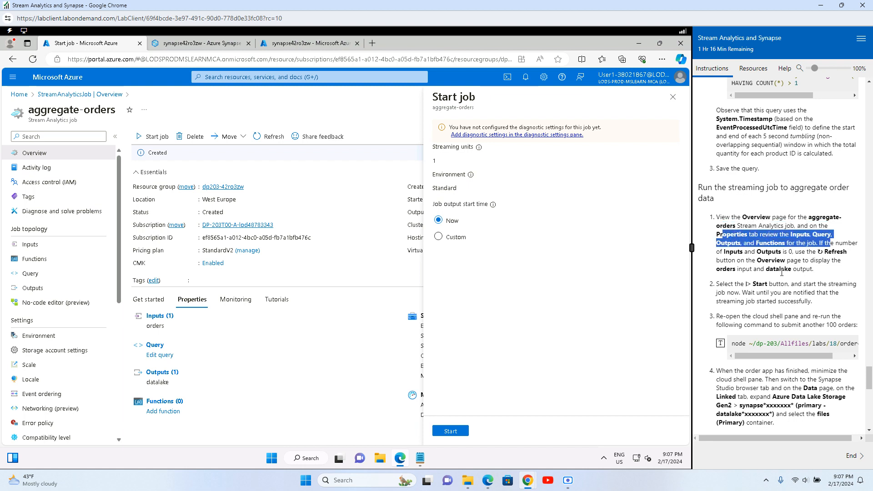
drag(721, 287, 816, 306)
click(817, 306)
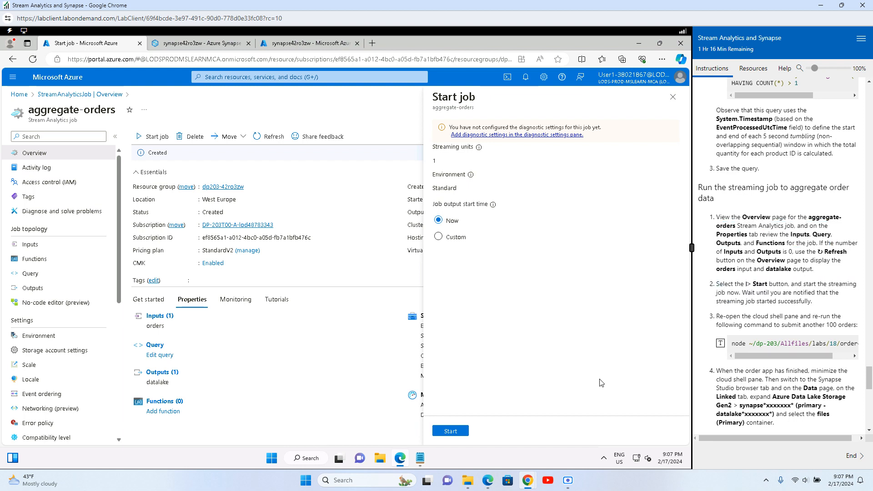
click(451, 432)
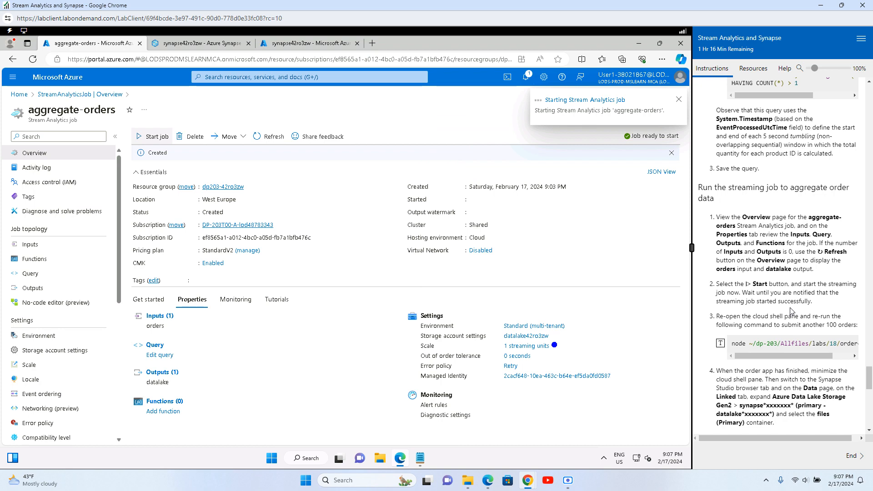
drag(716, 316, 807, 316)
scroll(807, 316, down, 1)
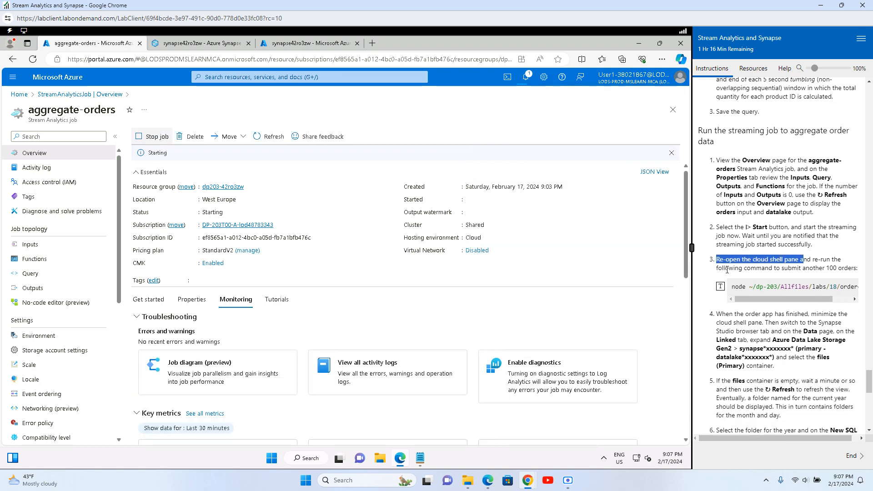
Step: Reopen Cloud Shell and copy the saved orderclient command from the notes
drag(725, 268, 819, 268)
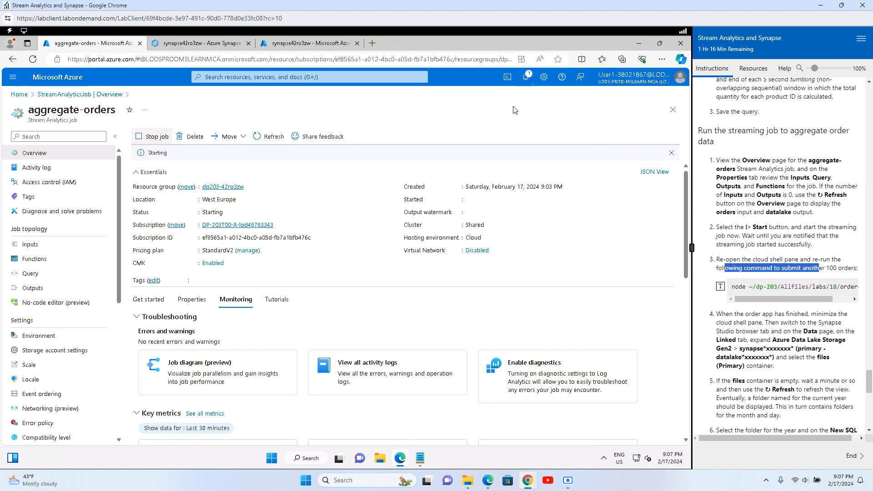
click(507, 78)
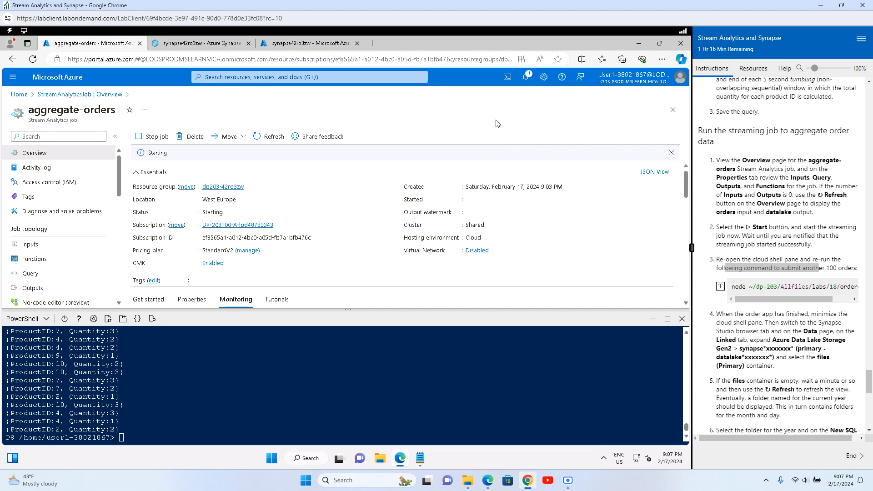
click(419, 458)
drag(218, 219, 59, 219)
right_click(77, 217)
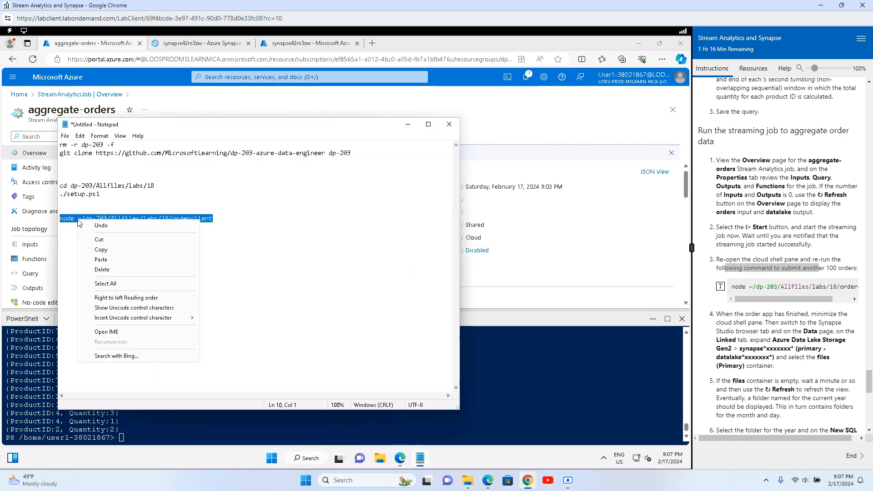
click(101, 250)
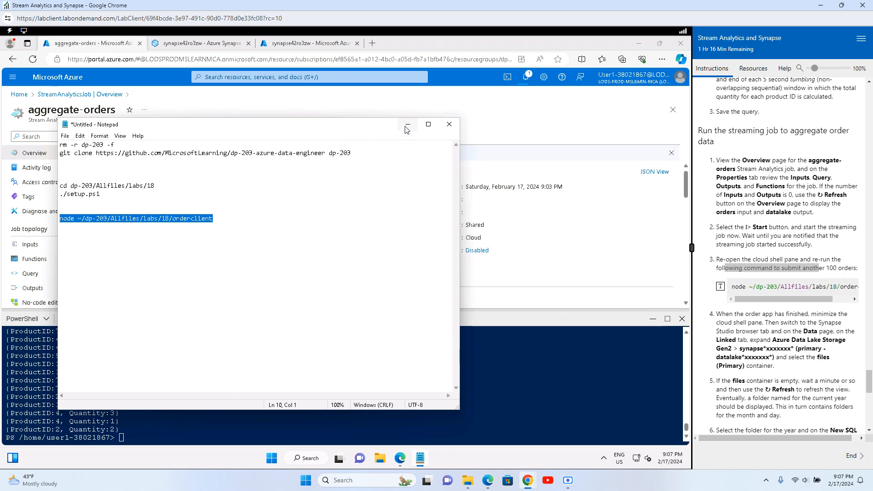
Step: Paste node ~/dp-203/Allfiles/labs/18/orderclient at the prompt and check the job's start notification
click(407, 124)
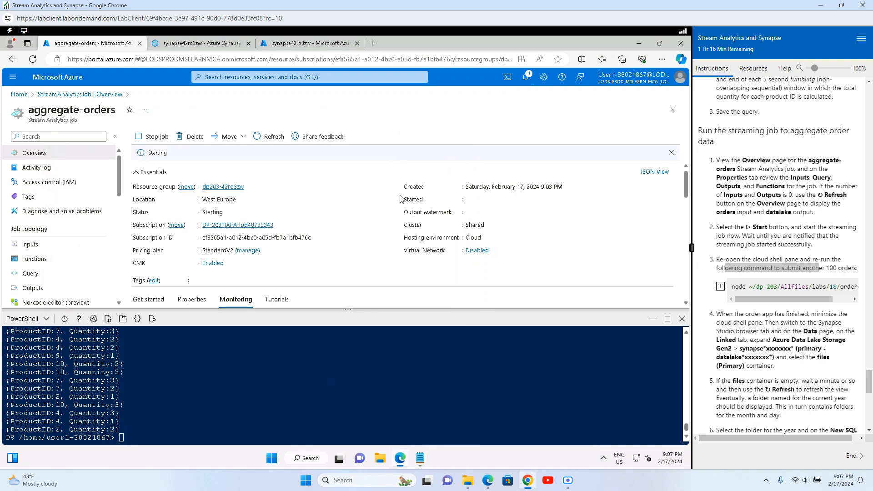
right_click(307, 409)
click(344, 320)
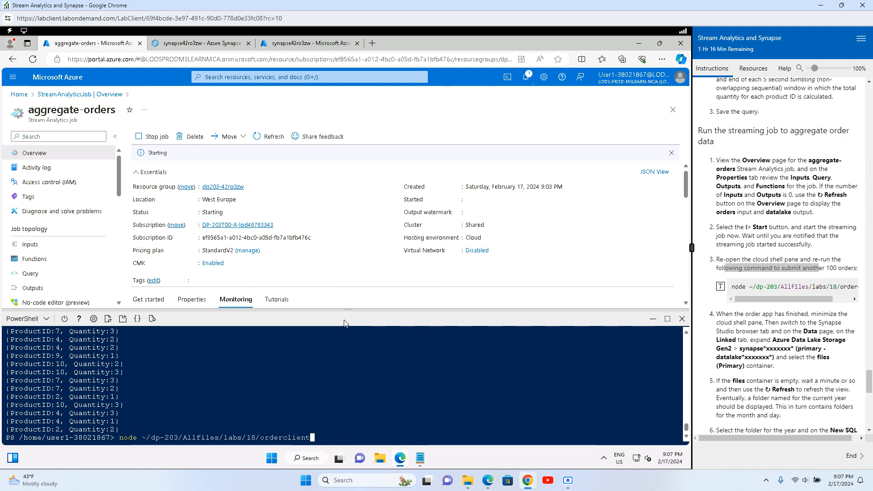
scroll(751, 378, down, 1)
scroll(752, 378, down, 1)
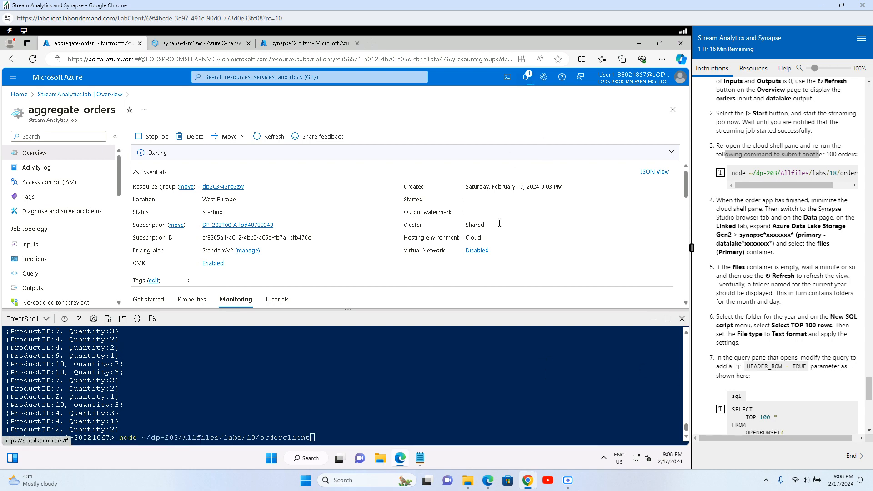
click(527, 78)
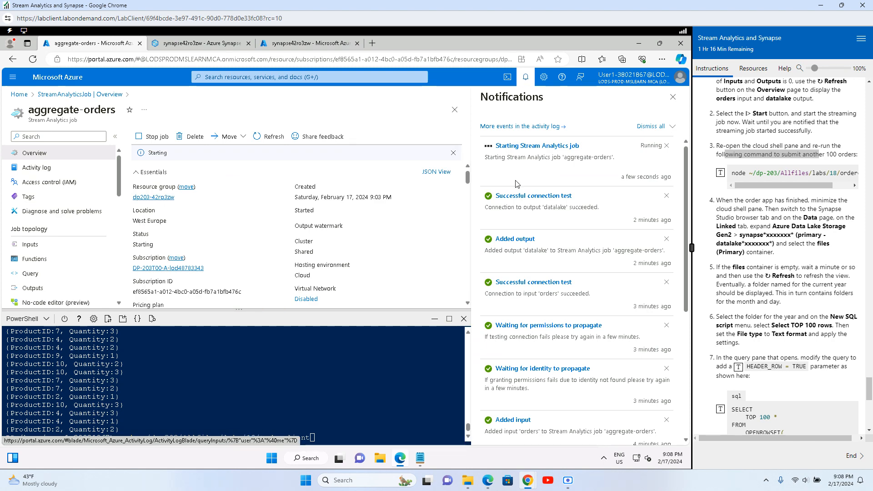
Step: Recheck notifications until the aggregate-orders job reports it started successfully
click(524, 158)
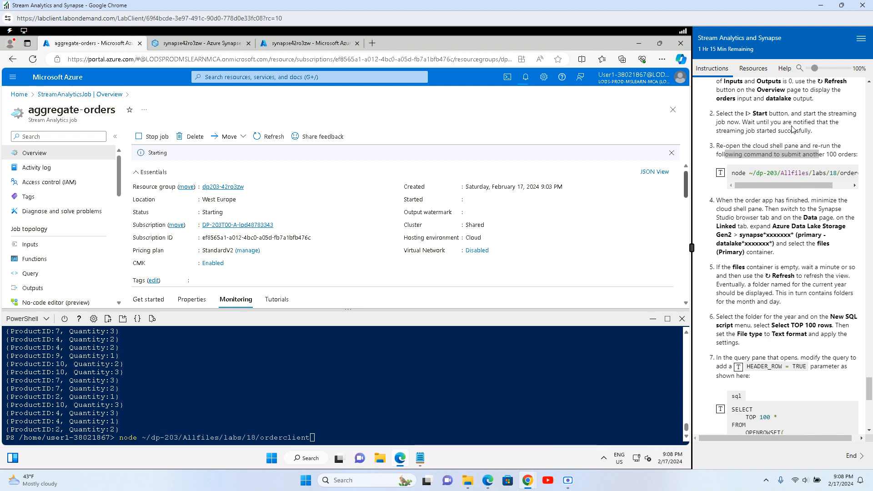
drag(812, 113, 843, 114)
drag(750, 122, 818, 138)
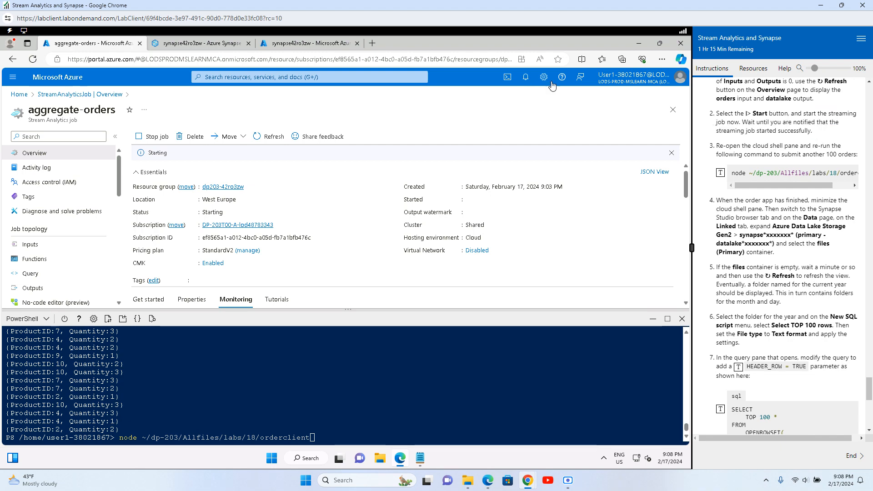
click(525, 77)
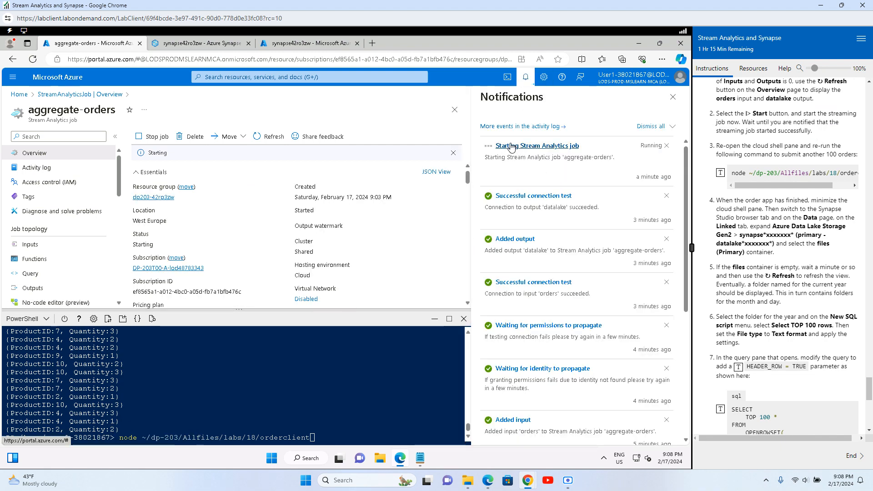
drag(510, 145, 485, 158)
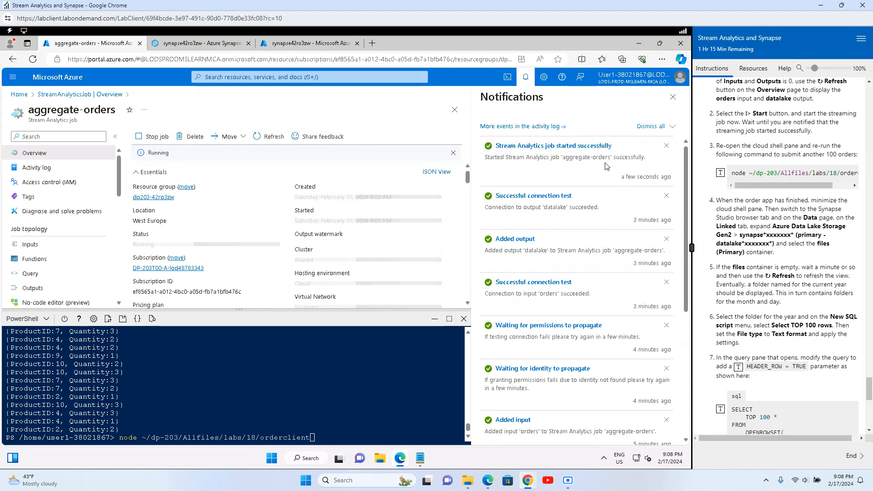
click(673, 98)
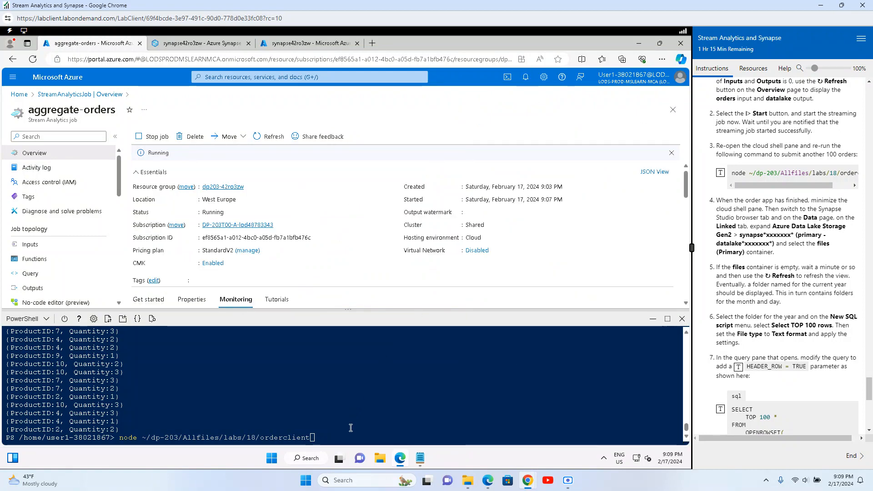
Step: Rerun the orderclient command in Cloud Shell to stream a new batch of orders
key(Return)
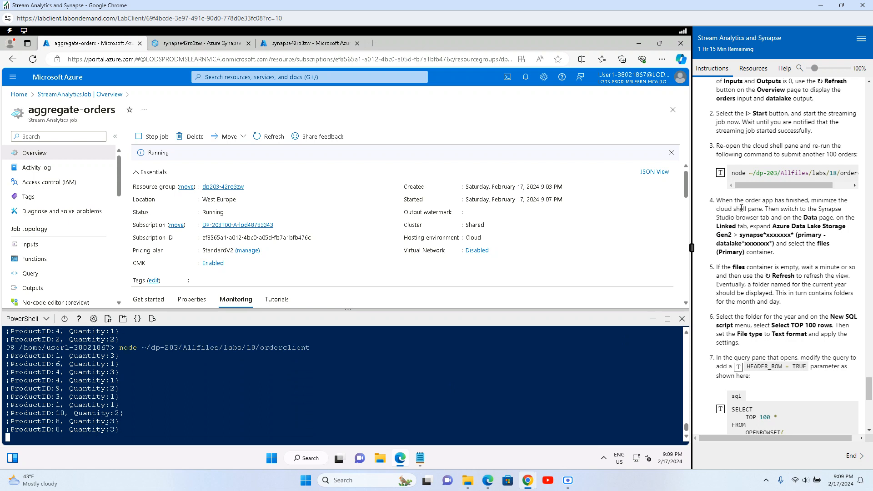
drag(743, 201, 818, 201)
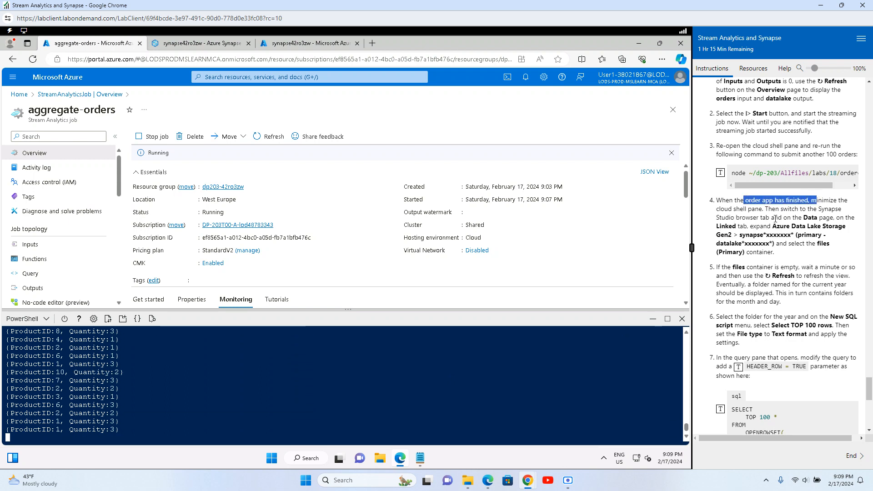
drag(718, 209, 831, 209)
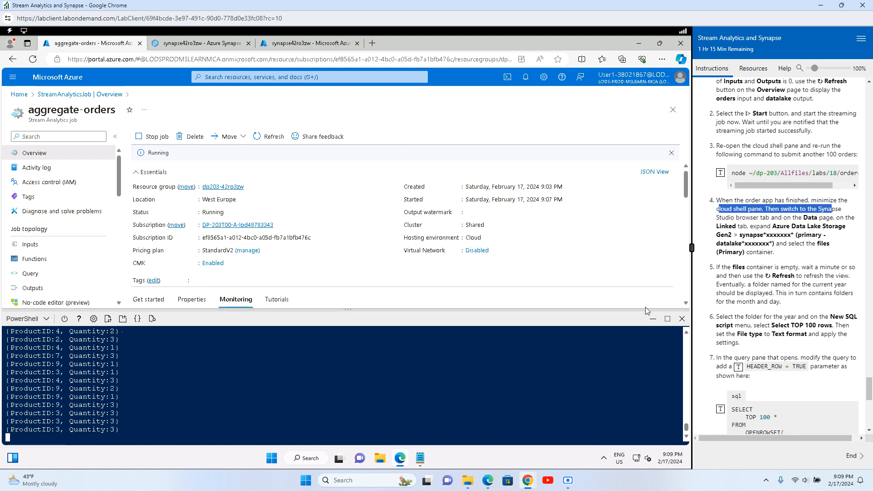
Step: In Synapse Studio, open the linked data lake's files (Primary) container and refresh it
click(194, 44)
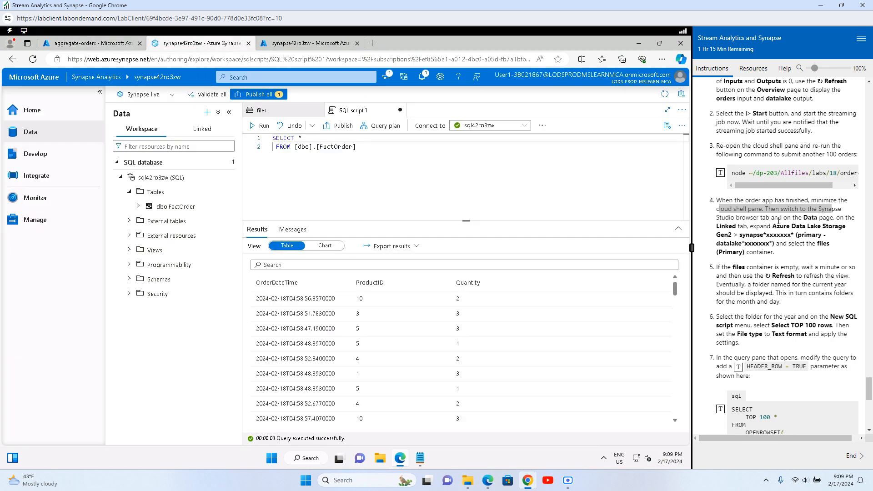
drag(779, 220, 840, 221)
drag(726, 227, 840, 227)
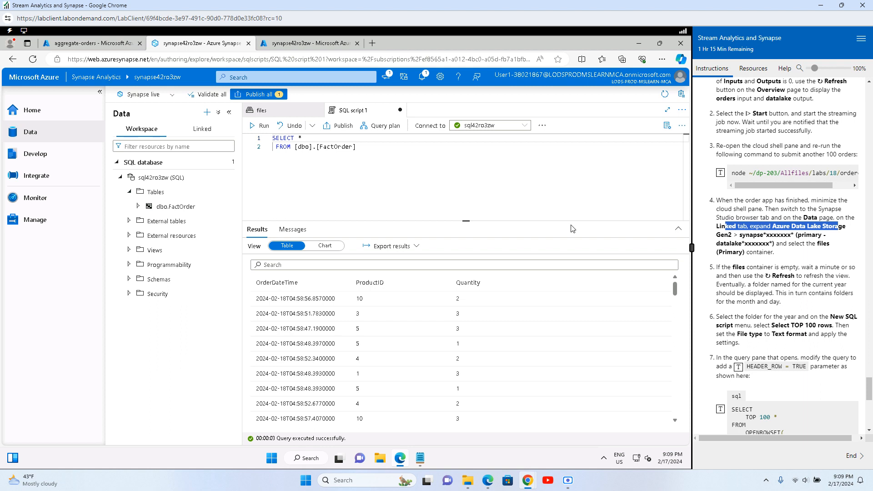
click(200, 128)
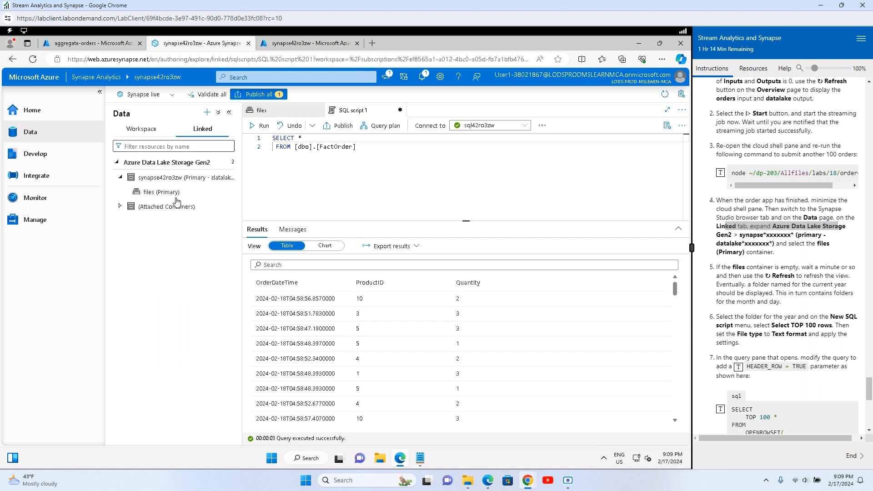
click(146, 194)
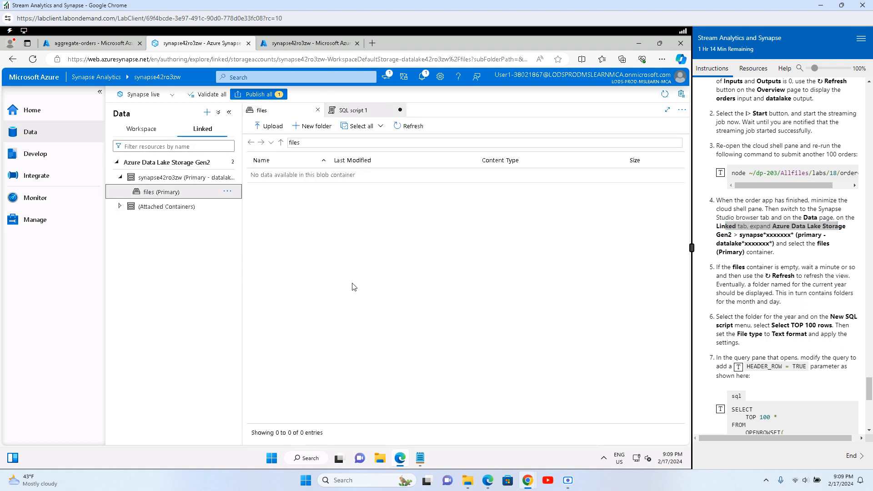
click(396, 130)
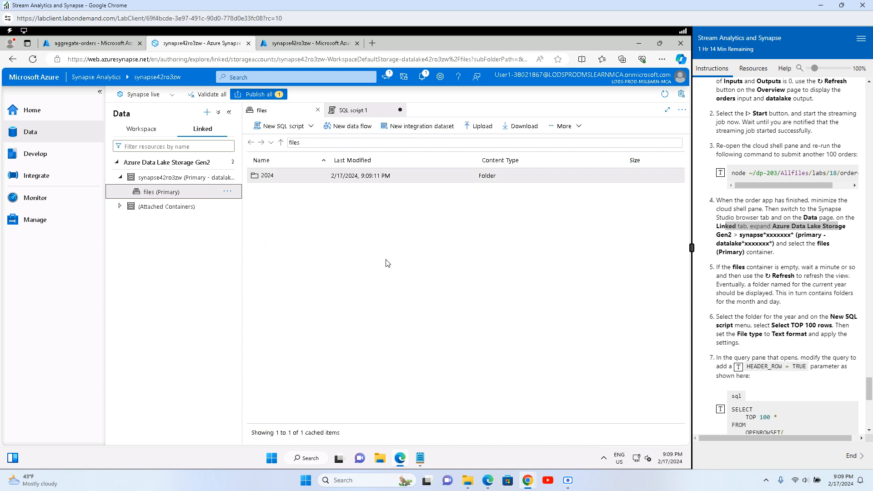
Step: Drill into 2024/02/18 and widen the Name column to show the 1.3 KB CSV
click(267, 176)
double_click(268, 176)
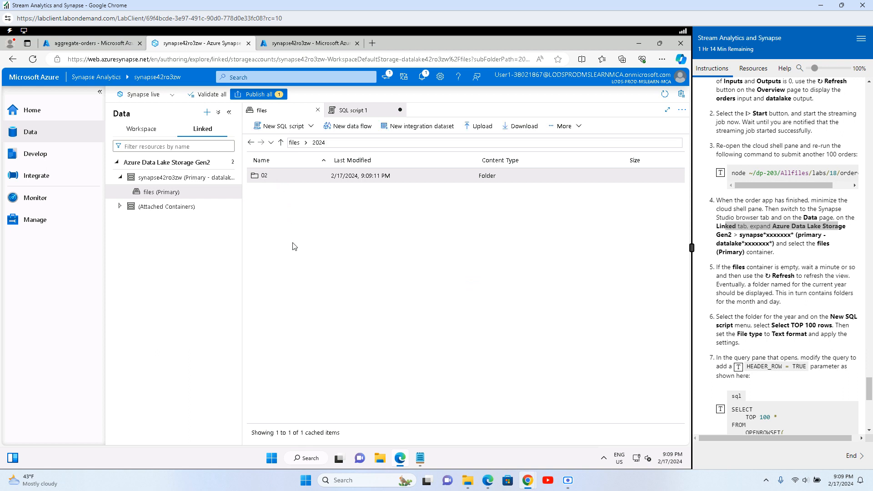
double_click(272, 177)
double_click(273, 177)
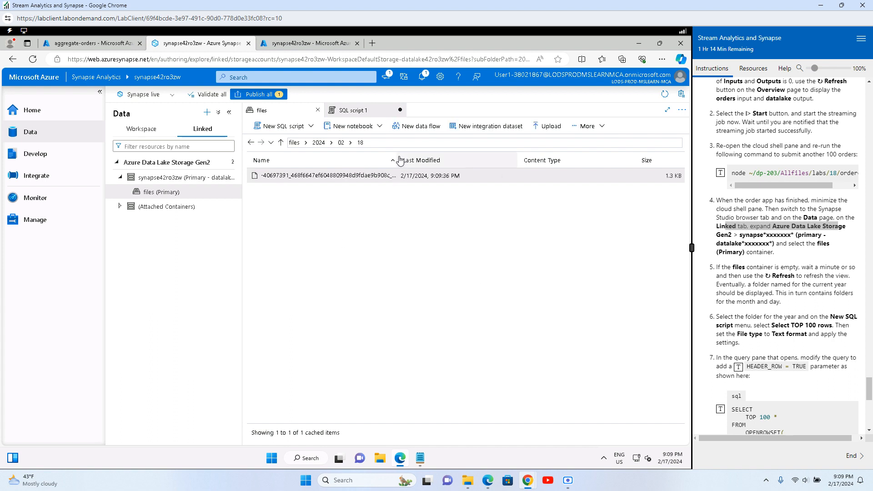
drag(396, 157, 471, 156)
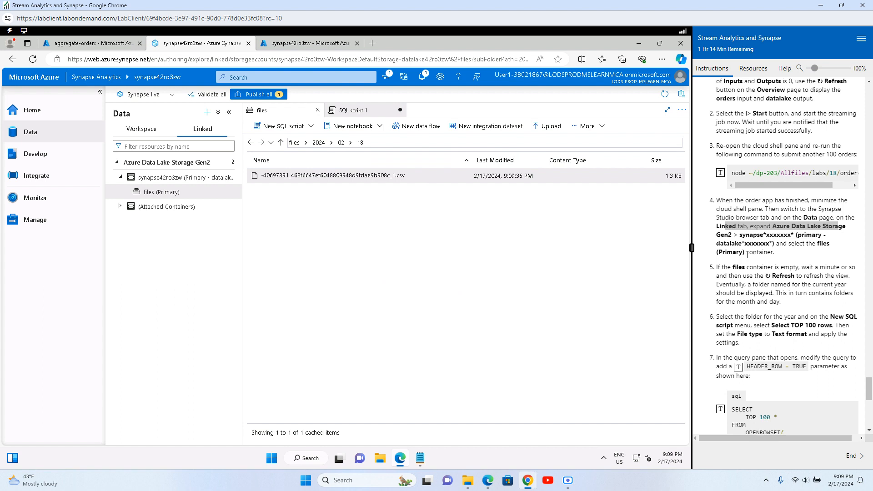
drag(726, 244, 796, 271)
click(791, 285)
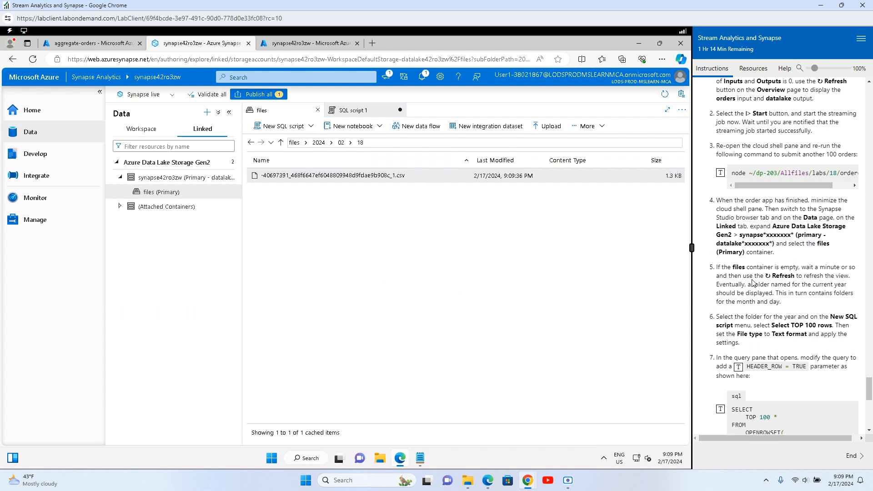
drag(730, 269, 814, 295)
click(783, 313)
drag(723, 317, 814, 325)
click(804, 337)
drag(721, 324, 831, 325)
drag(731, 317, 824, 325)
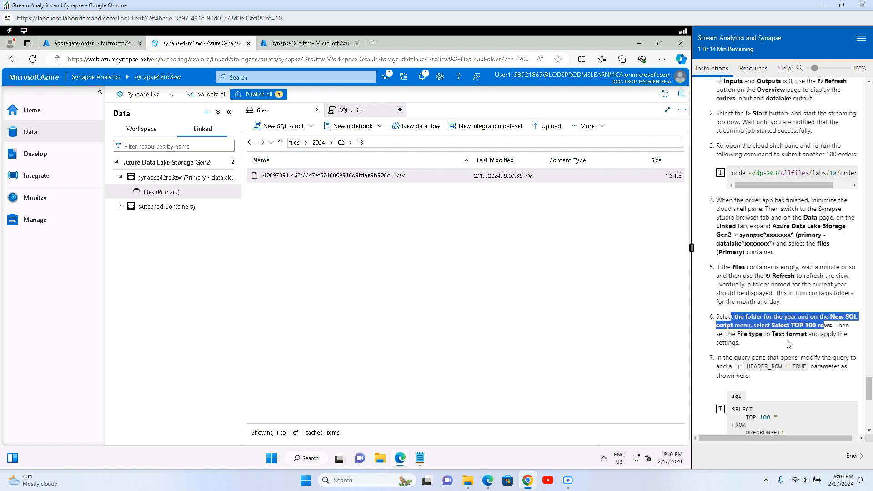
Step: Generate a Select TOP 100 rows script for the 2024 folder with File type Text format
click(789, 344)
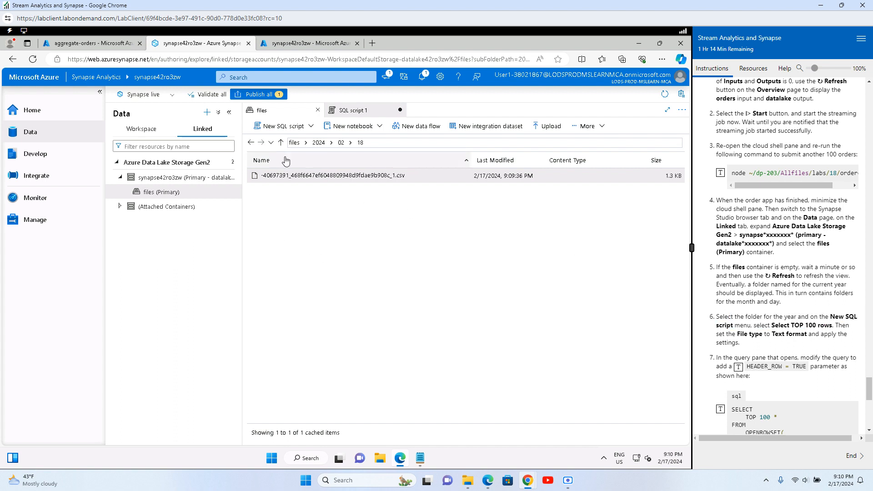
click(319, 142)
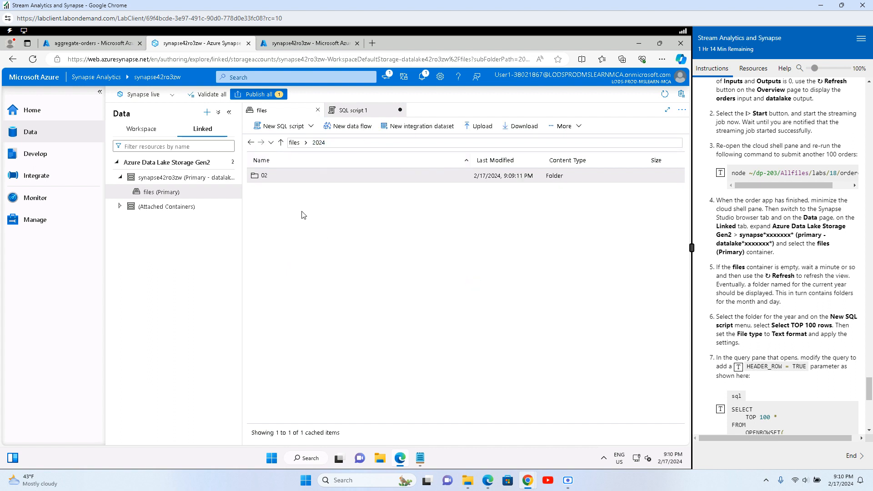
right_click(289, 177)
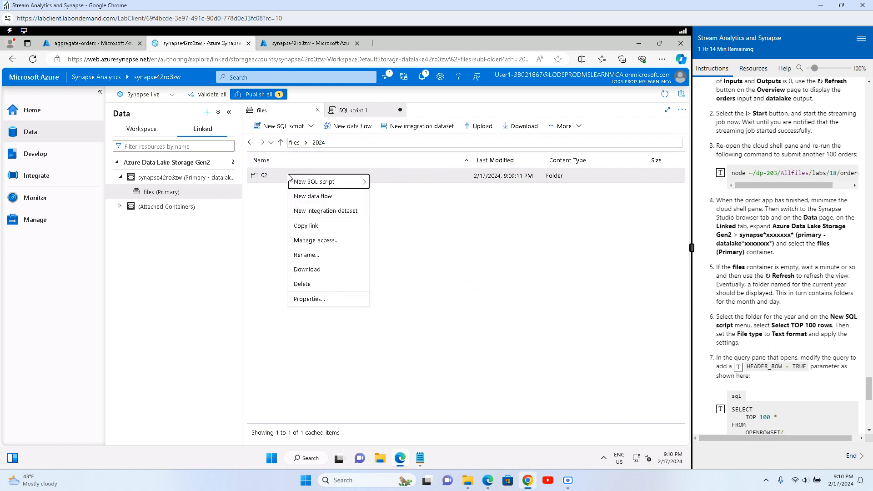
click(294, 142)
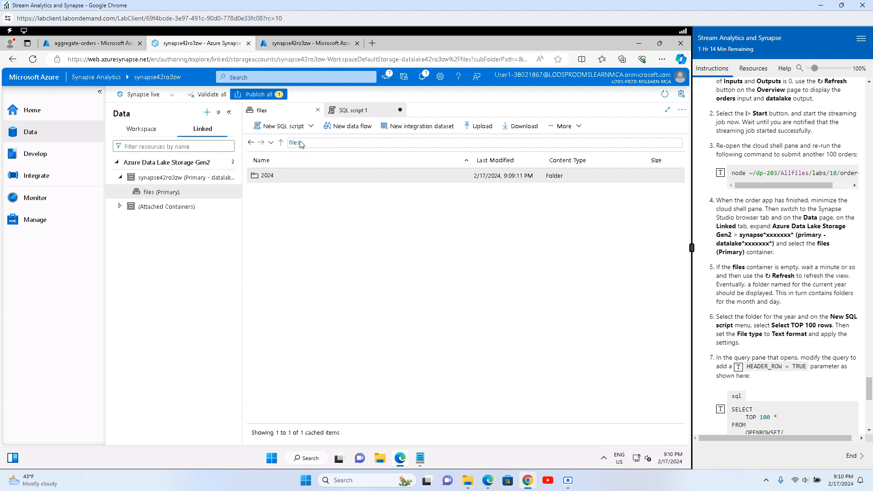
right_click(282, 179)
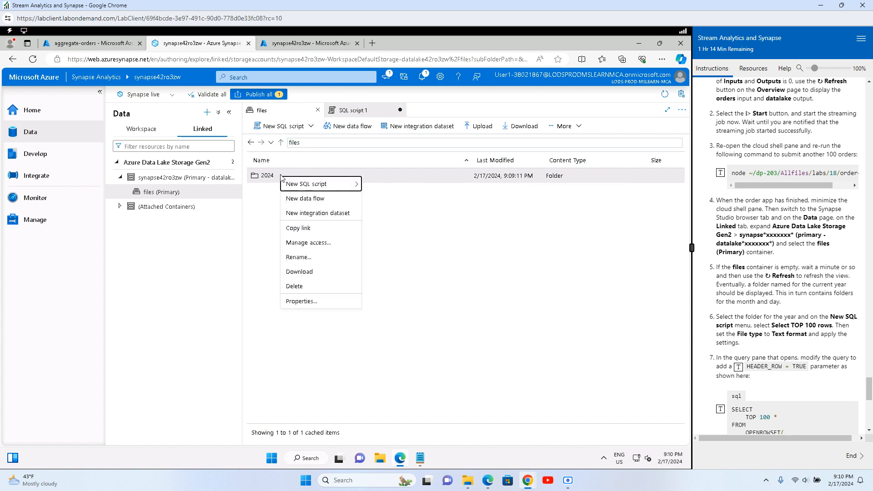
mouse_move(323, 189)
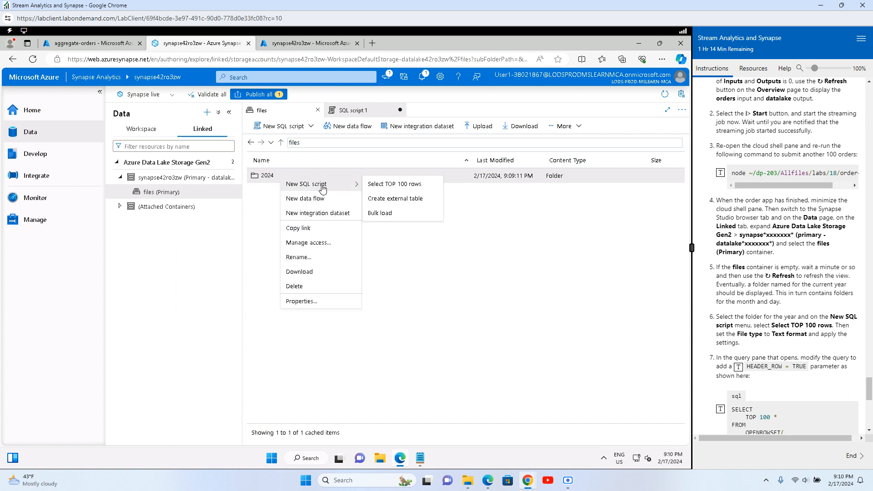
click(397, 184)
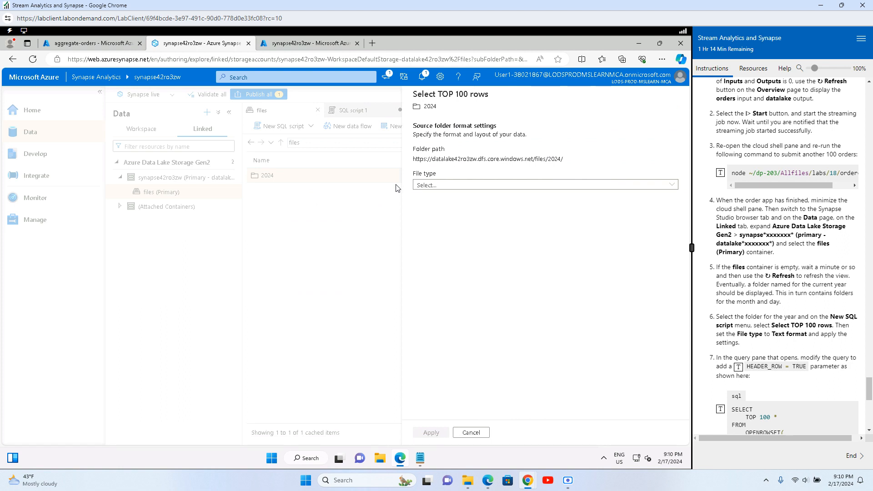
click(451, 185)
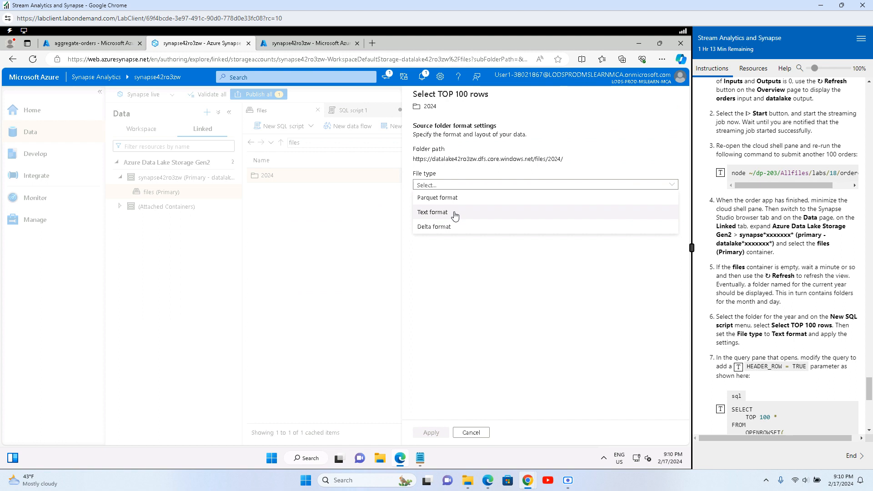
click(455, 216)
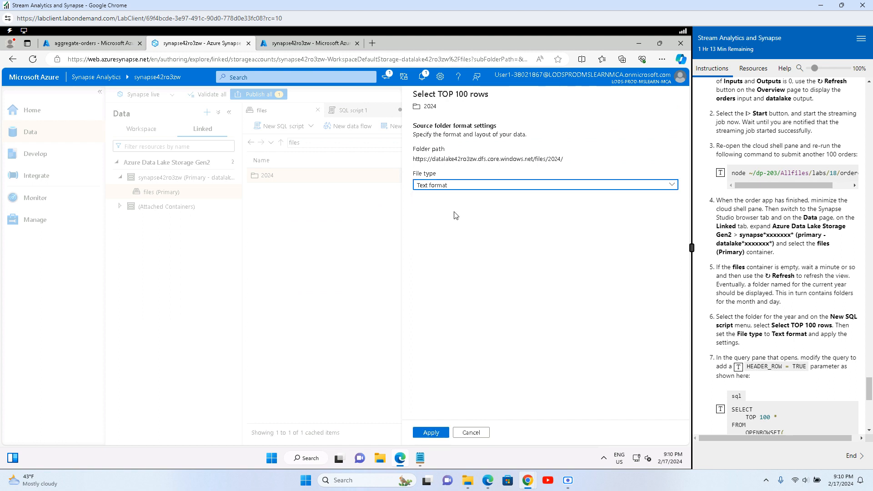
click(431, 433)
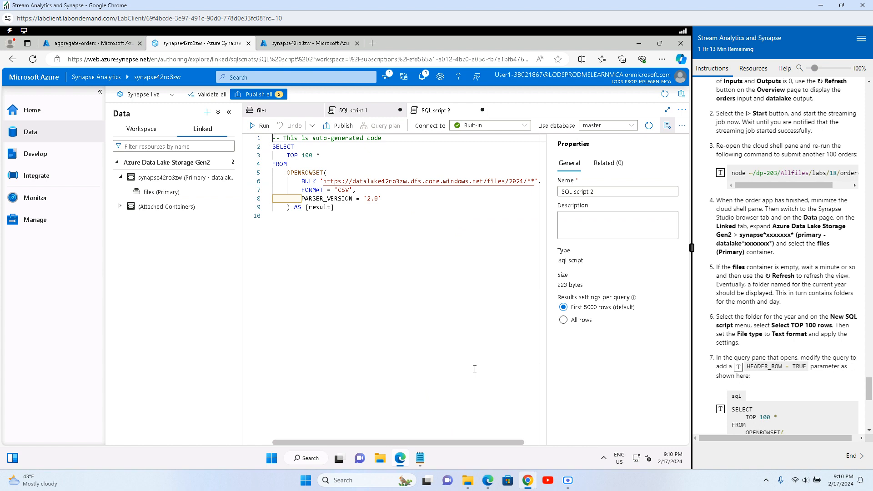
Step: Add HEADER_ROW = TRUE after the PARSER_VERSION line of the OPENROWSET query
scroll(785, 241, down, 3)
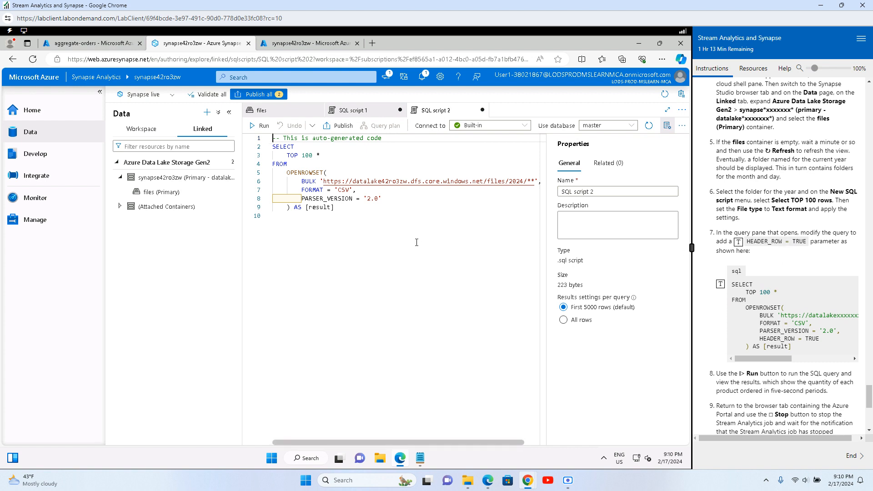
click(393, 201)
text(,)
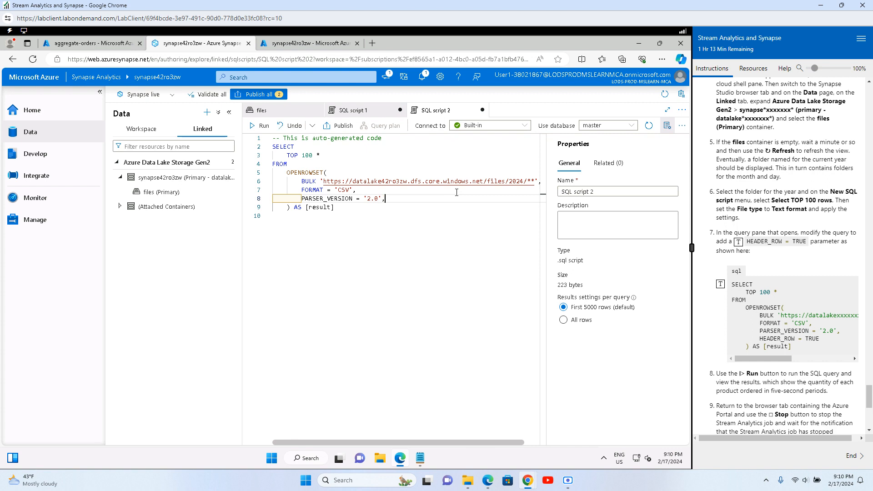
key(Return)
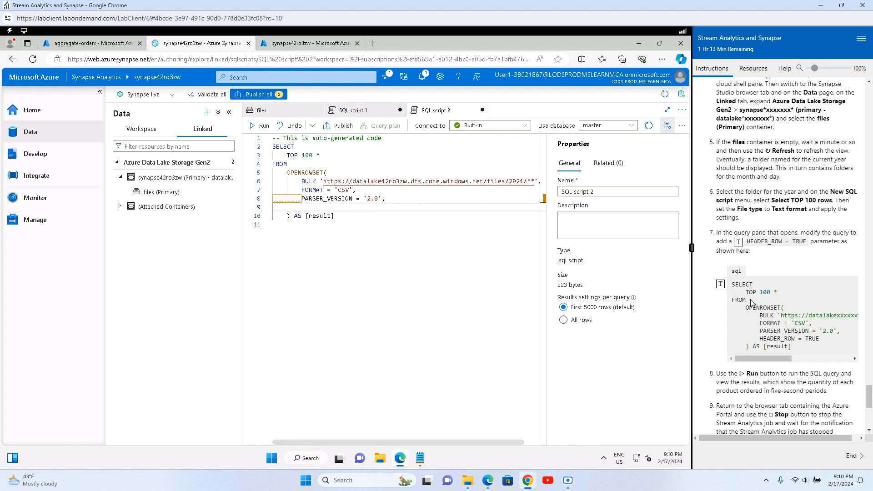
click(738, 242)
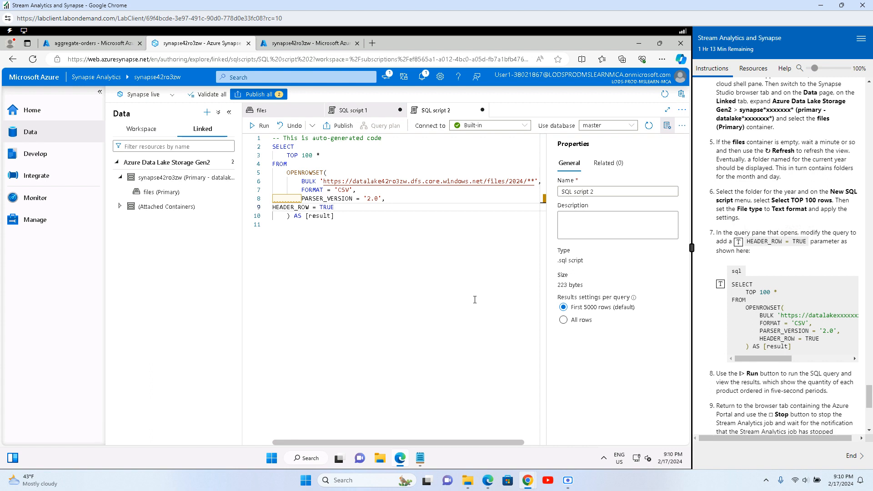
Step: Run the query and show its Results with the properties panel closed
click(260, 125)
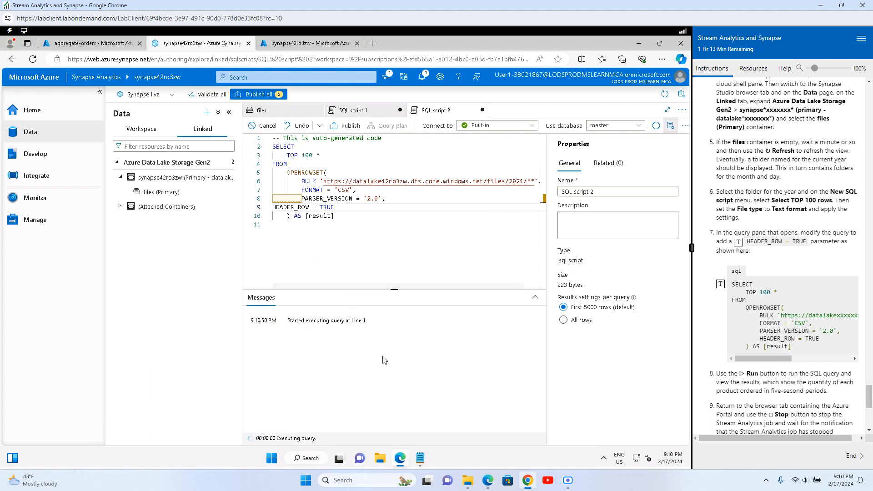
scroll(753, 377, down, 3)
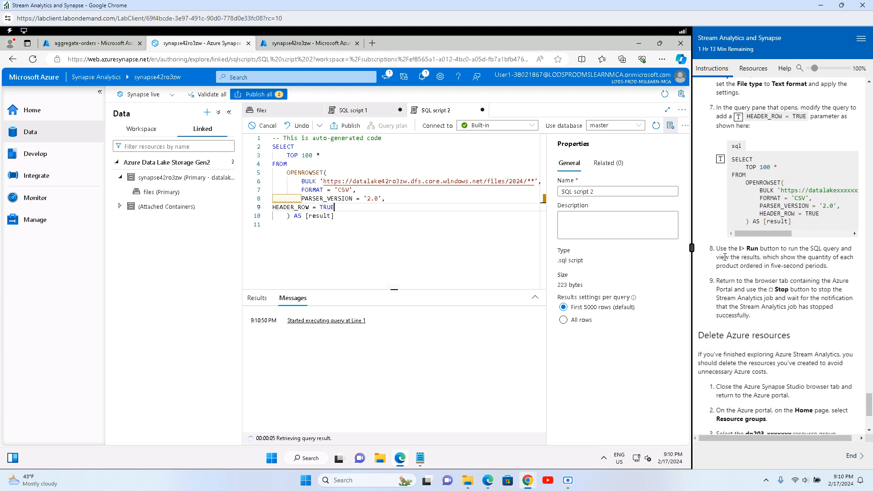
drag(725, 257, 850, 257)
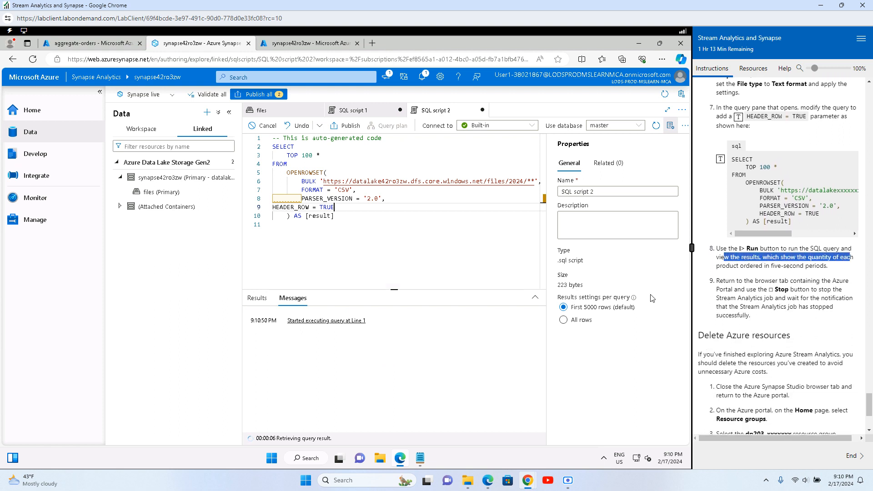
click(257, 300)
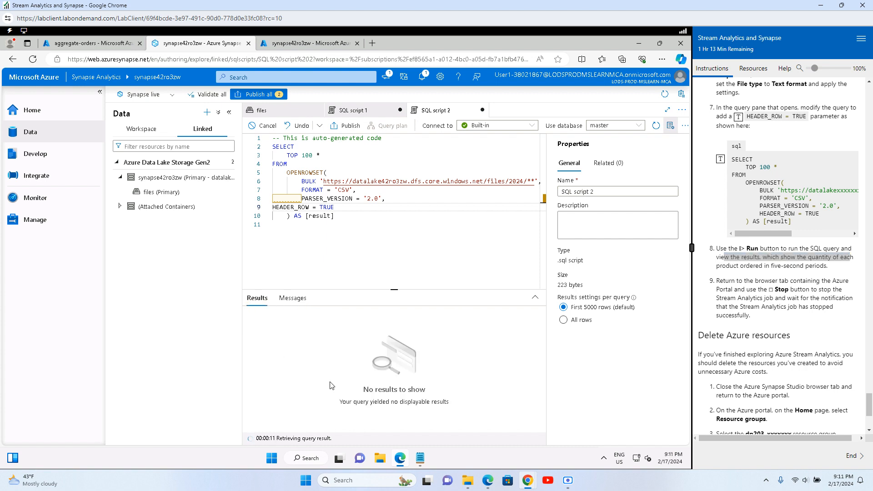
click(671, 126)
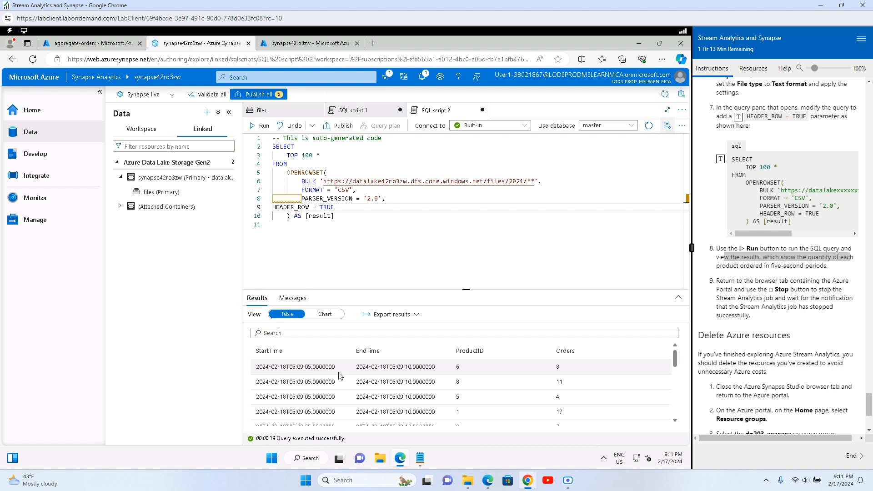
scroll(340, 375, down, 10)
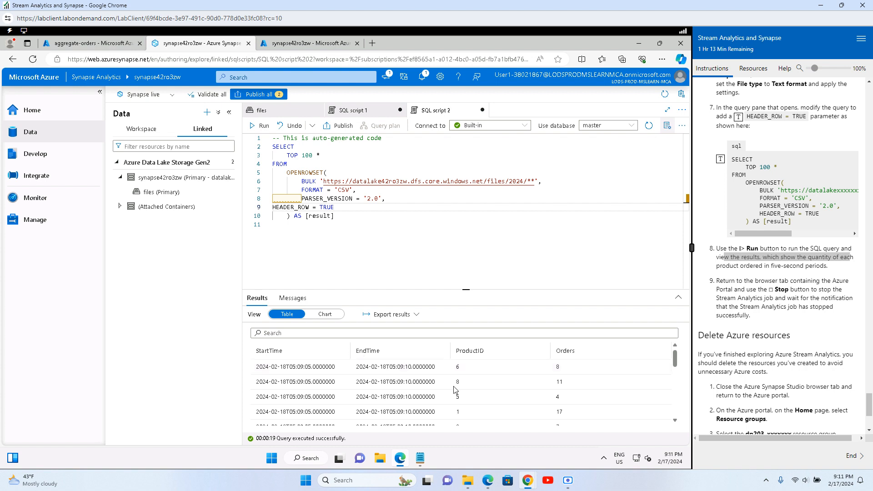
scroll(678, 423, down, 3)
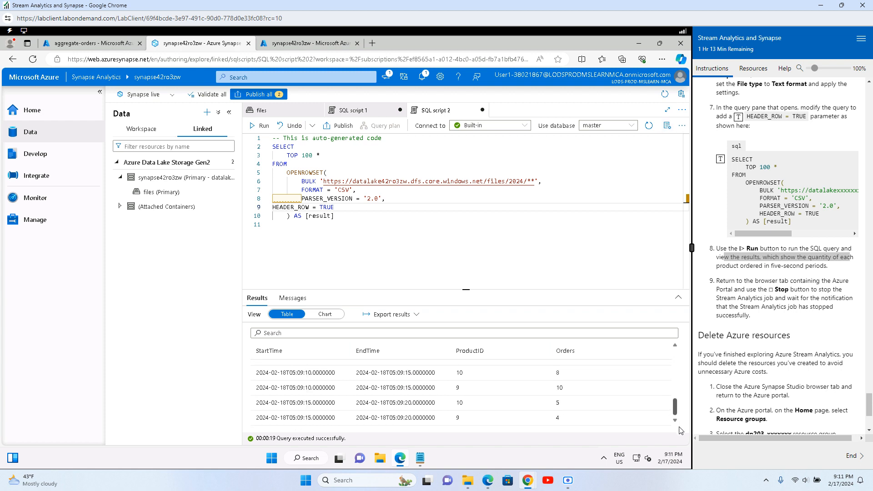
drag(679, 427, 669, 383)
scroll(667, 355, up, 1)
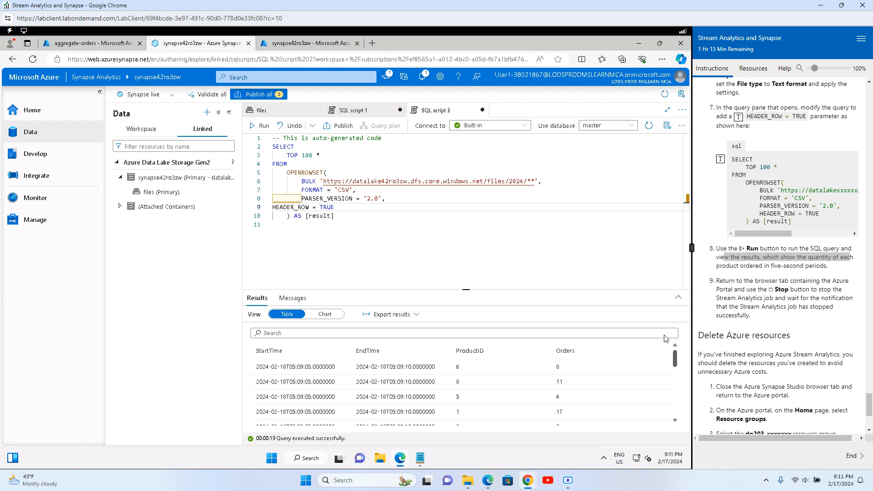
scroll(664, 362, down, 5)
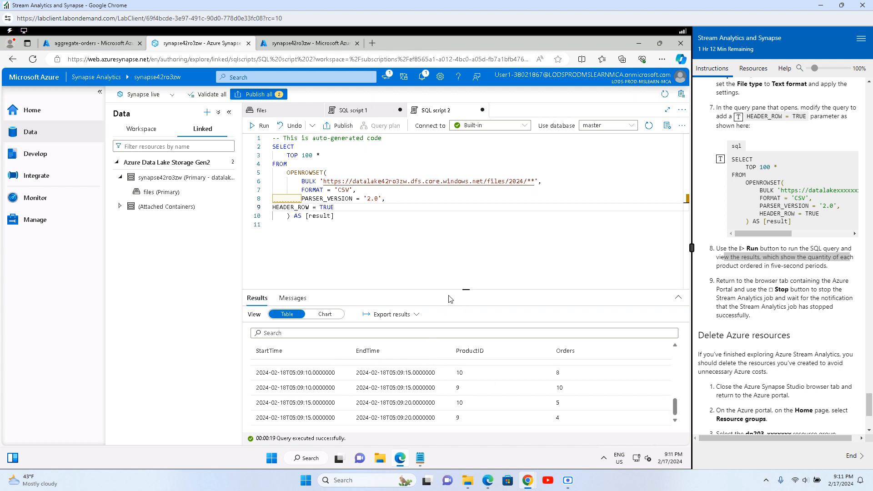
Step: Rerun the query and review the per-window ProductID order counts and execution log
click(258, 126)
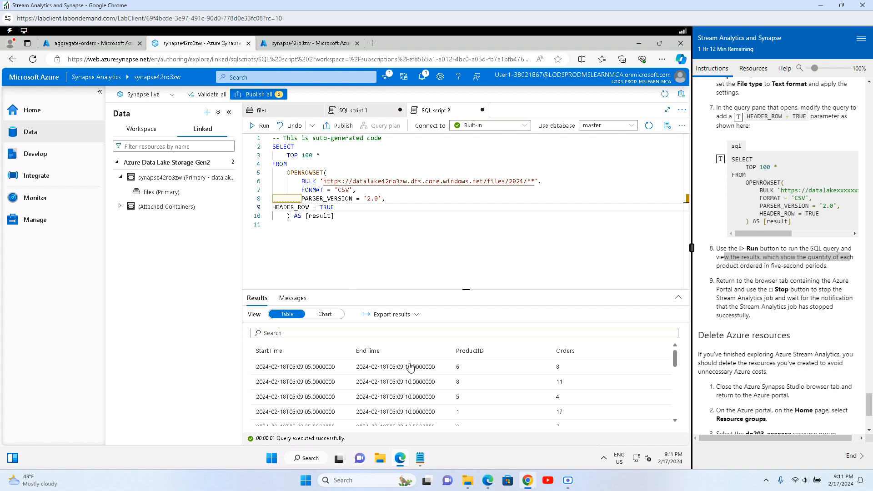
scroll(469, 382, down, 5)
scroll(470, 382, up, 5)
drag(464, 289, 464, 239)
scroll(423, 393, down, 4)
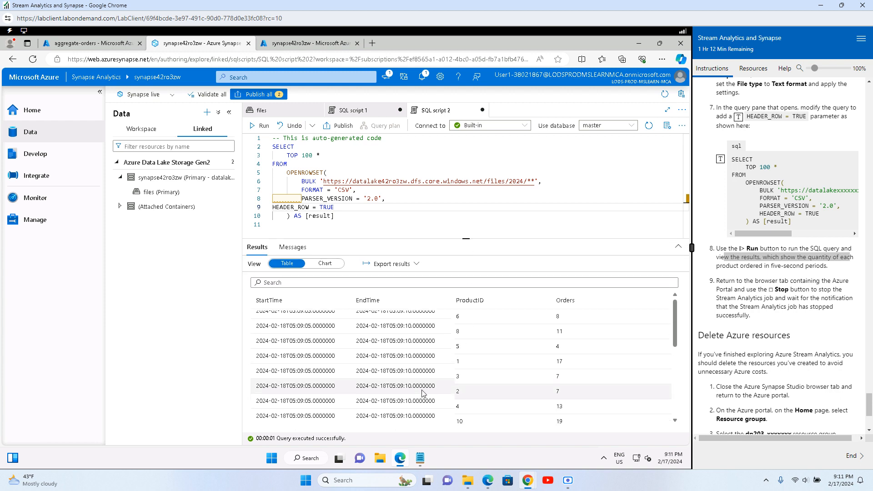
scroll(423, 391, up, 4)
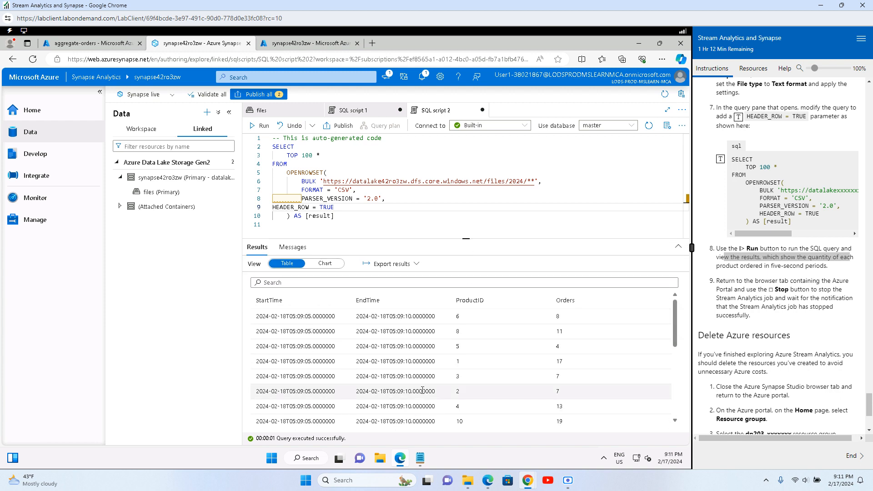
drag(555, 316, 477, 421)
scroll(557, 378, up, 1)
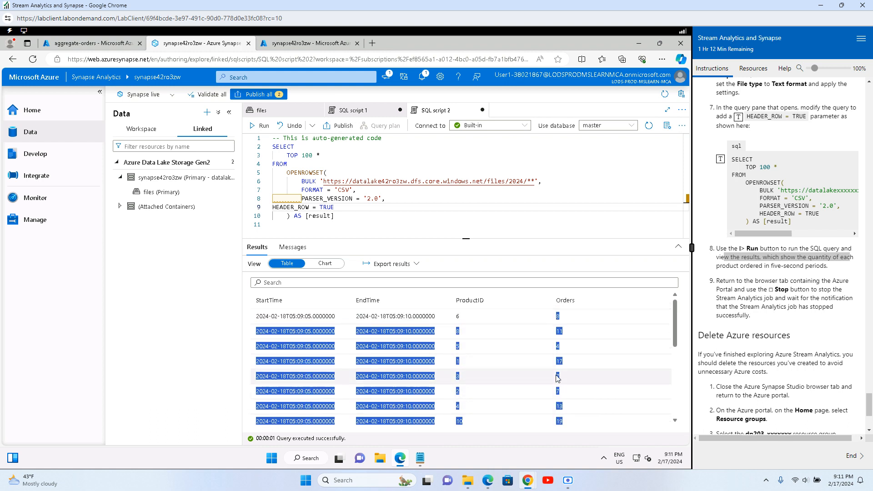
drag(504, 333, 476, 421)
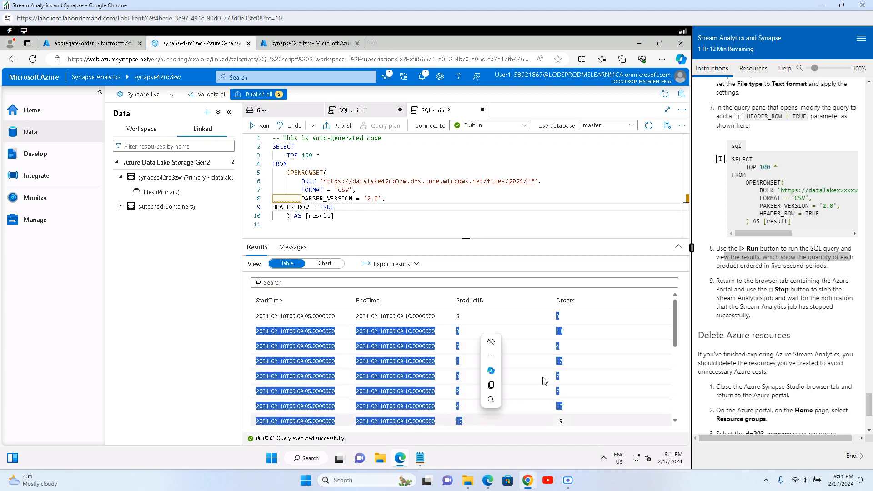
scroll(574, 380, down, 1)
scroll(574, 377, down, 1)
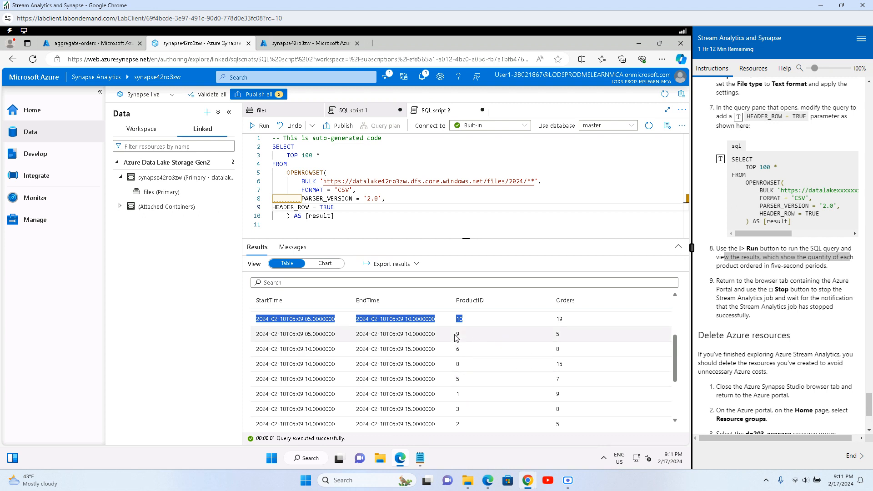
drag(456, 334, 484, 417)
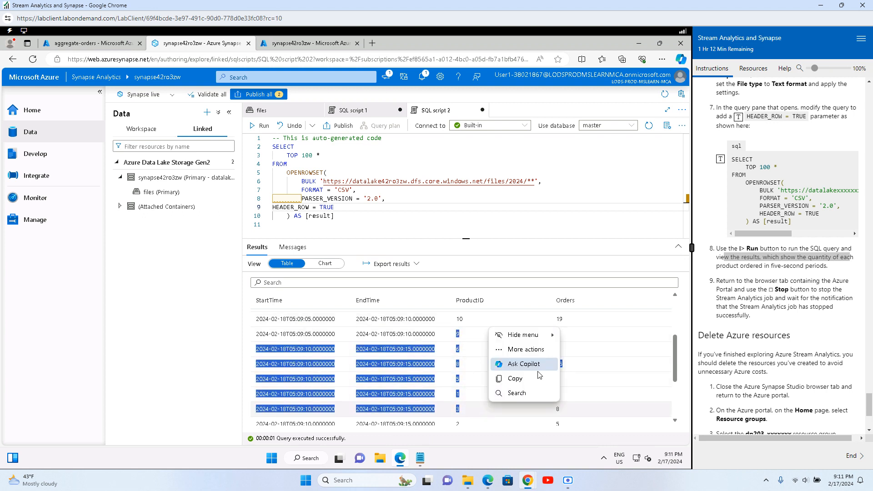
drag(675, 359, 680, 414)
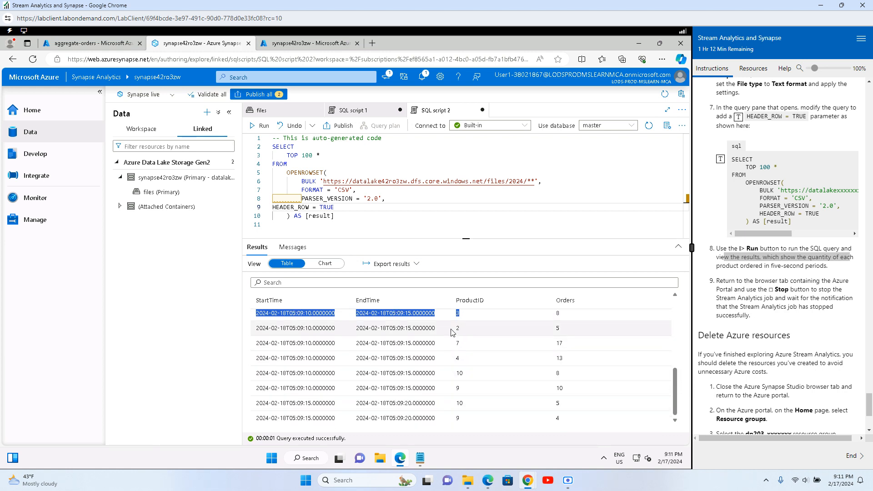
drag(451, 330, 488, 423)
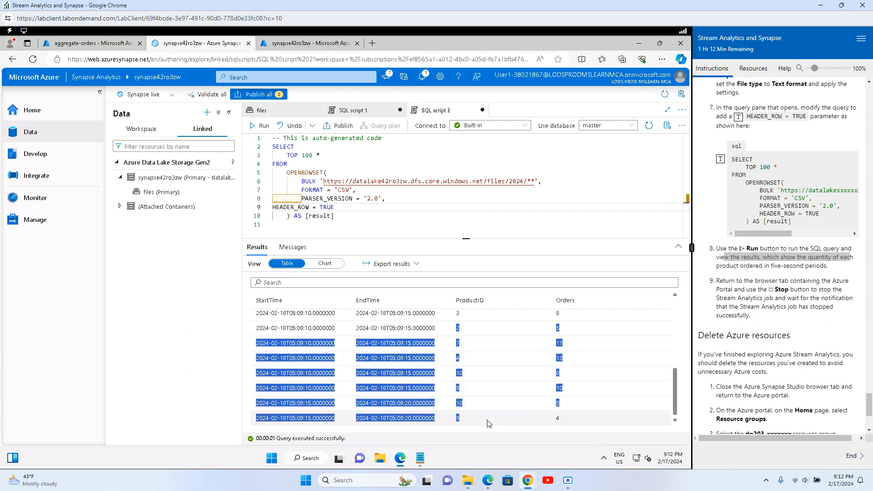
right_click(489, 422)
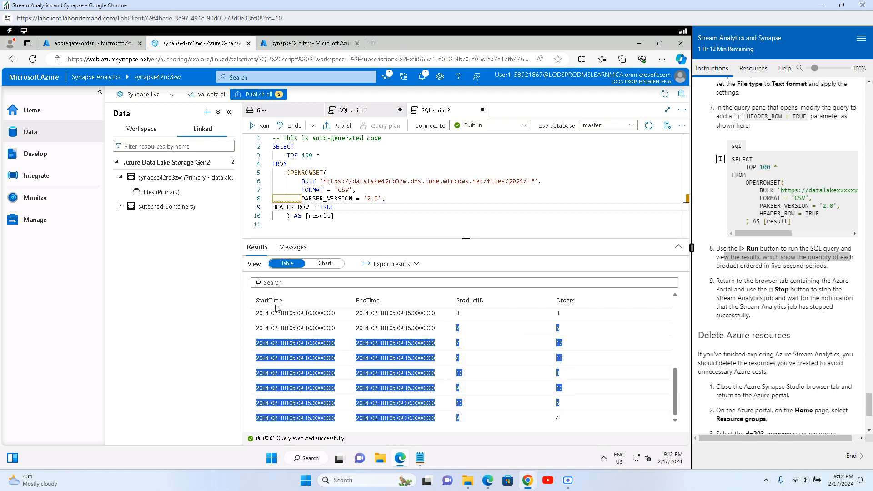
click(293, 248)
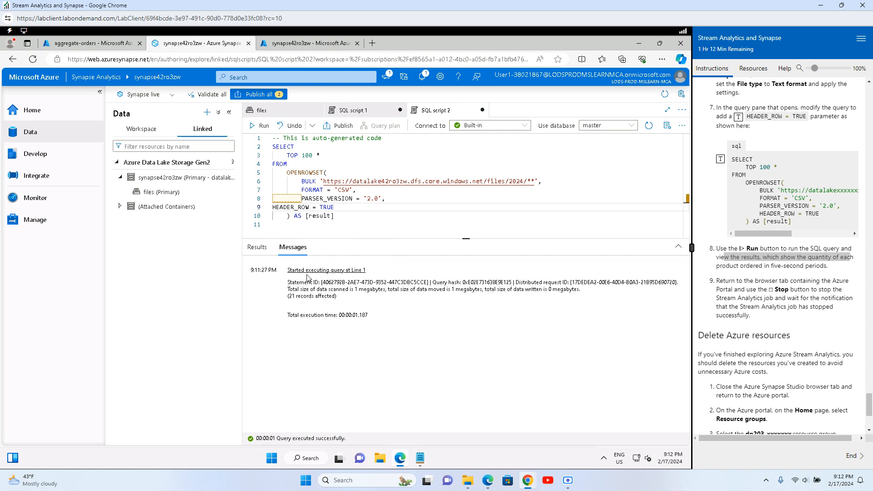
click(250, 251)
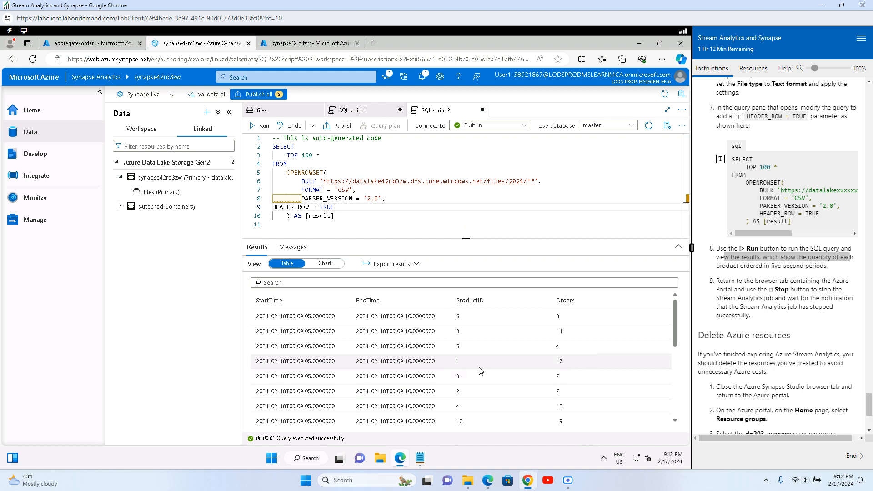
Step: Return to the Running aggregate-orders job overview in the Azure portal
click(731, 278)
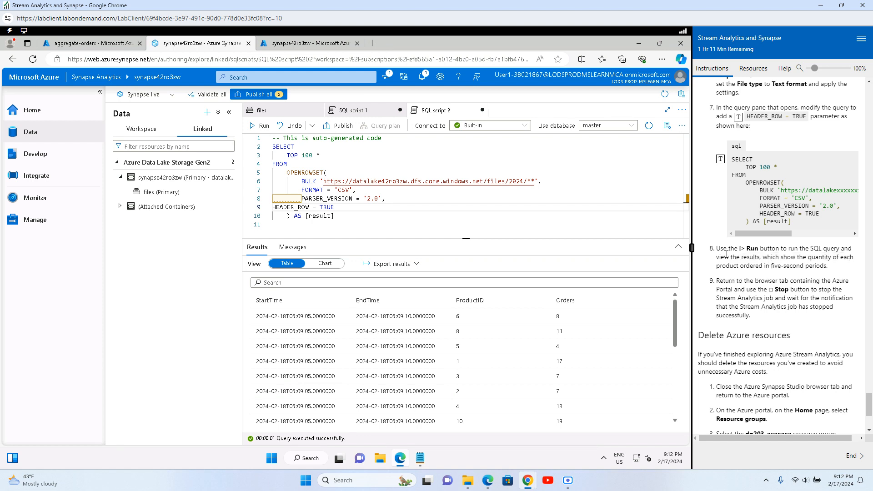
drag(724, 250, 838, 249)
drag(723, 281, 807, 291)
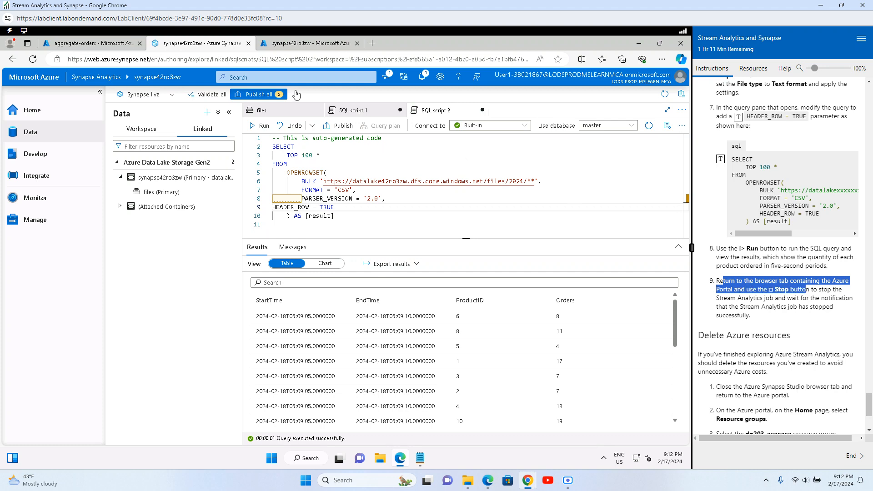
click(71, 44)
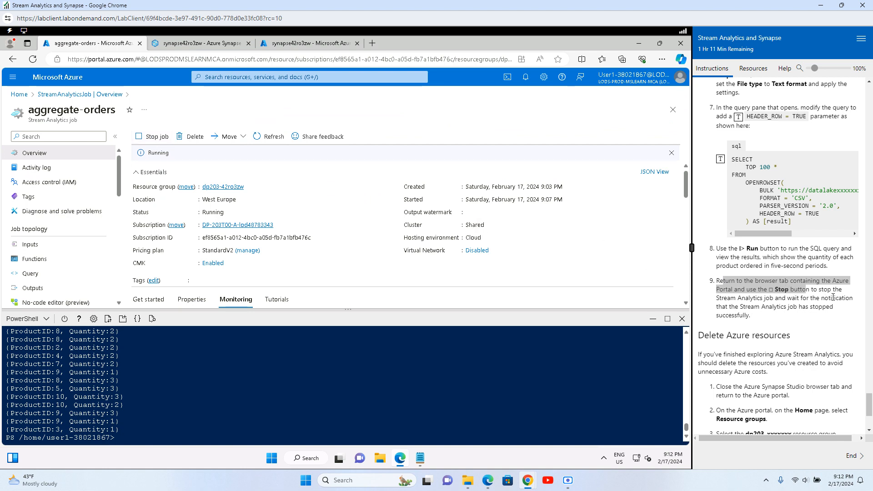
Step: Paste and rerun the node orderclient command in PowerShell, then refresh the job overview
drag(821, 290, 790, 327)
click(828, 320)
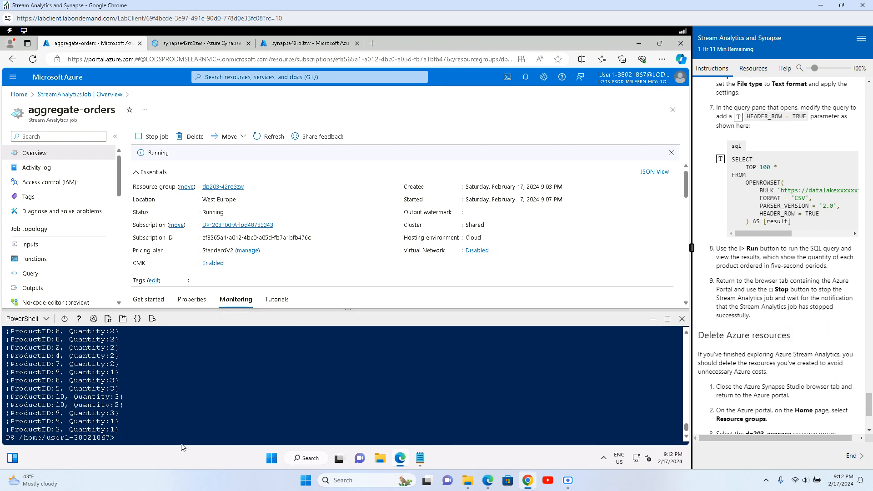
text(node ~/dp-203/Allfiles/labs/18/orderclient)
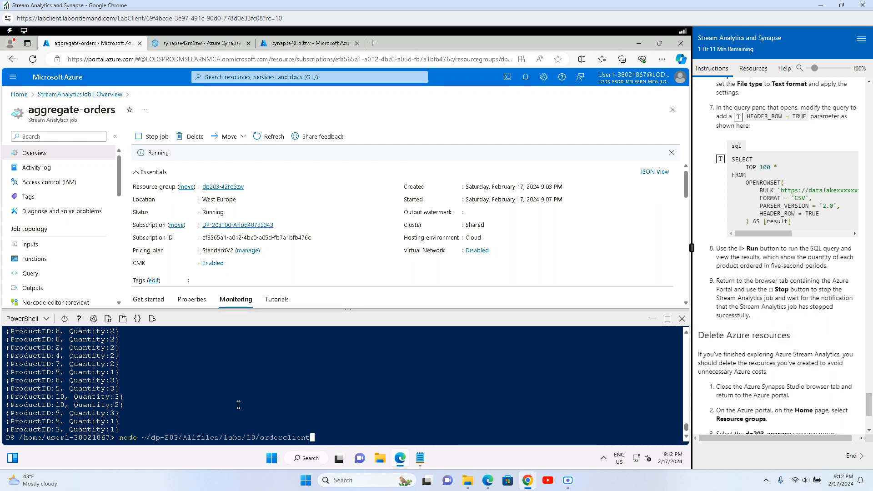
key(Return)
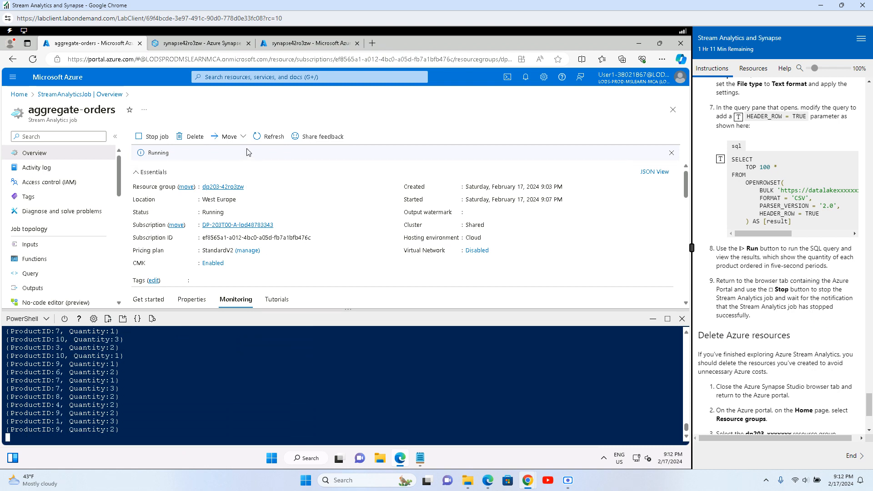
click(268, 137)
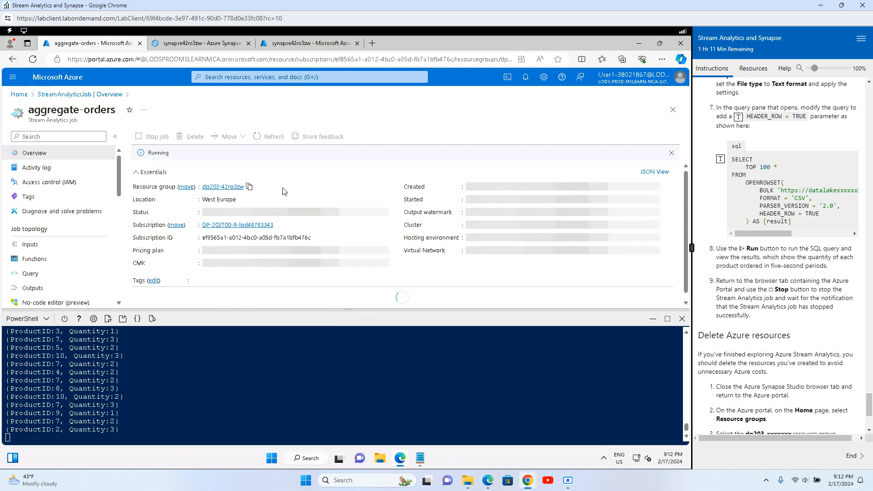
click(200, 43)
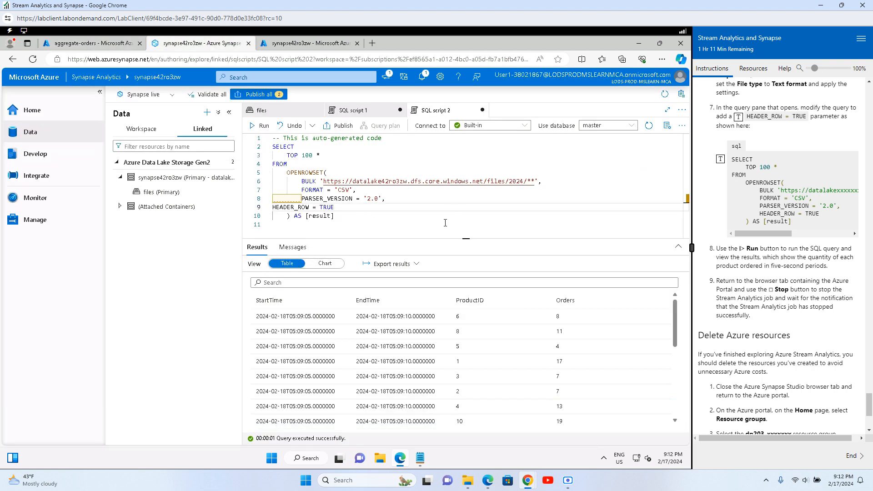
Step: Rerun the CSV query and check its Messages and the aggregate-orders job status
click(261, 126)
drag(678, 327, 680, 414)
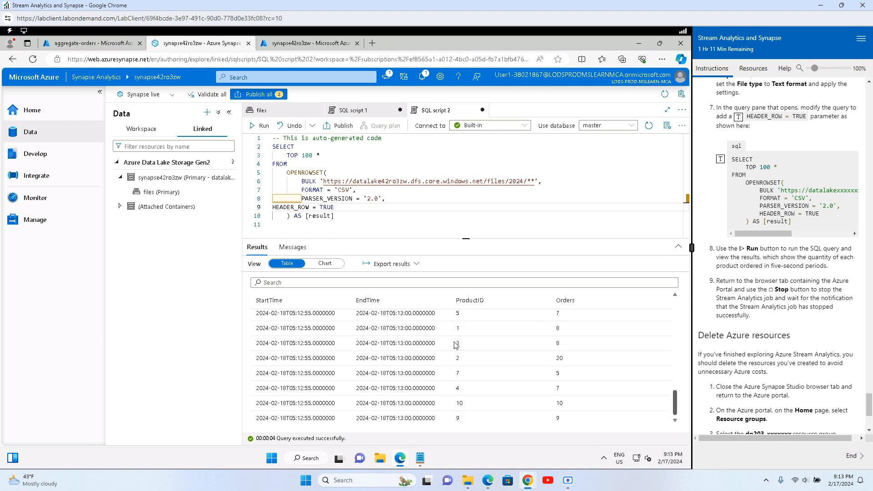
click(291, 248)
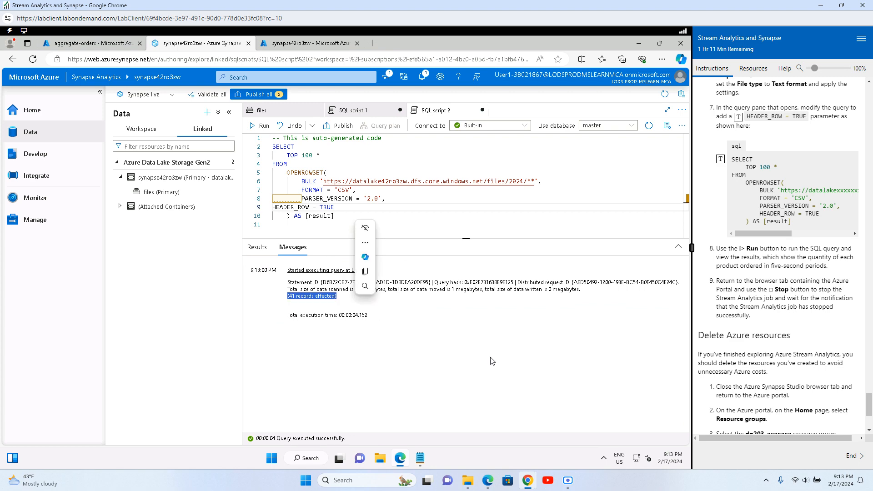
click(264, 126)
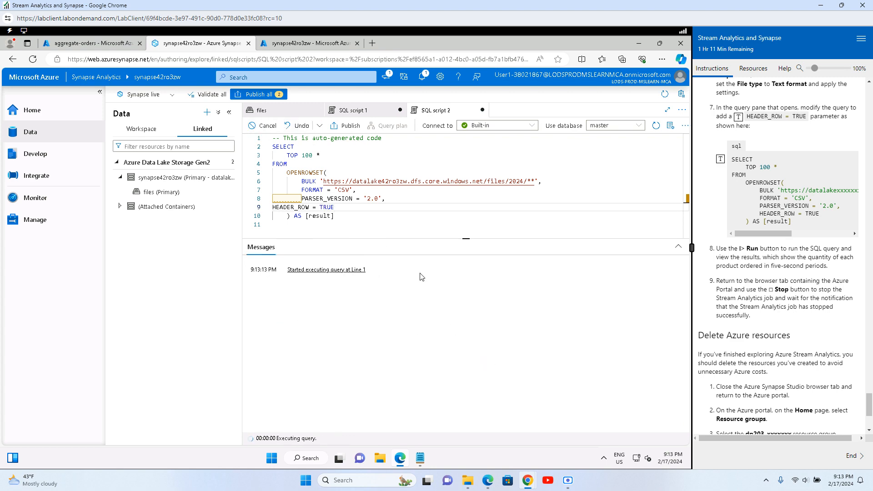
click(123, 42)
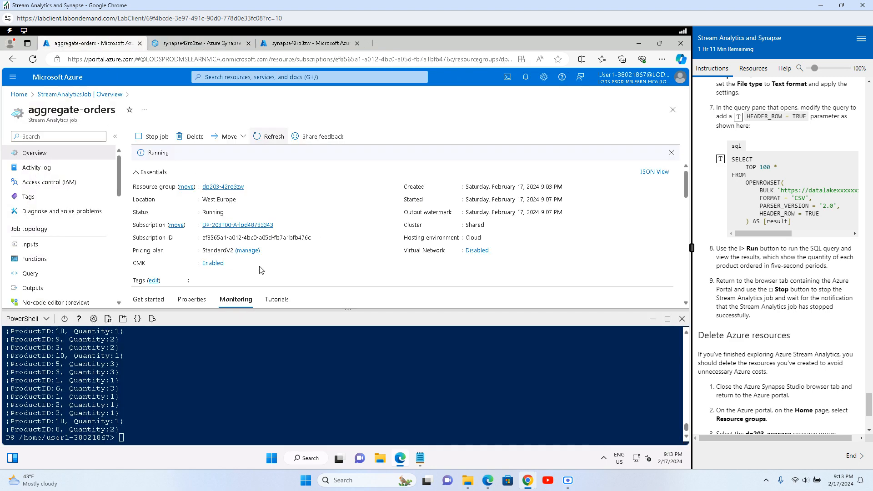
click(186, 44)
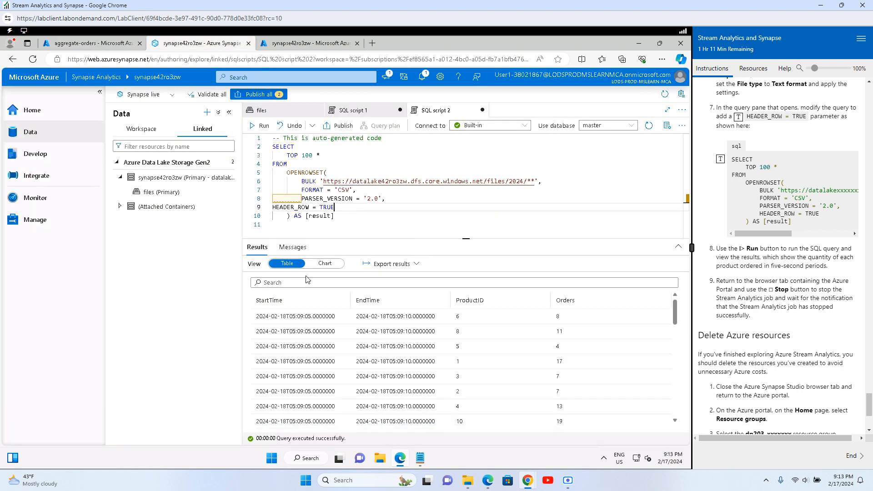
Step: Run the query again, confirm 42 records affected, and view the new order-count rows
click(260, 125)
click(293, 248)
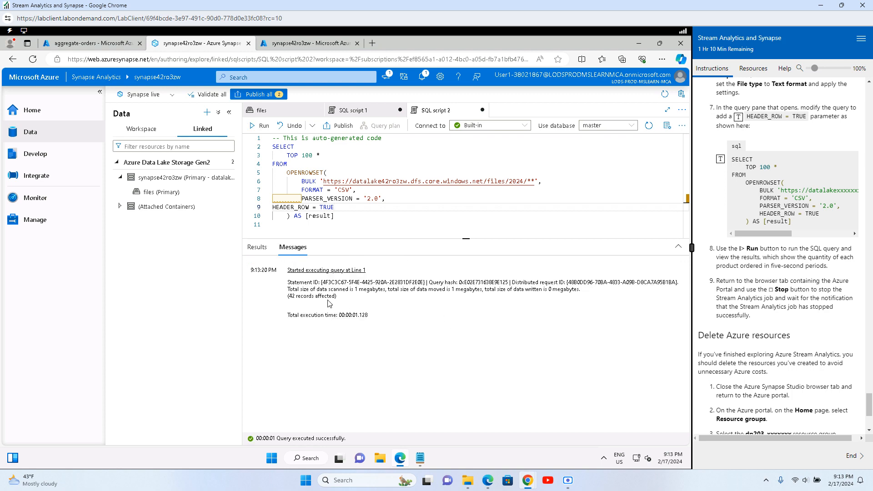
drag(288, 296, 337, 296)
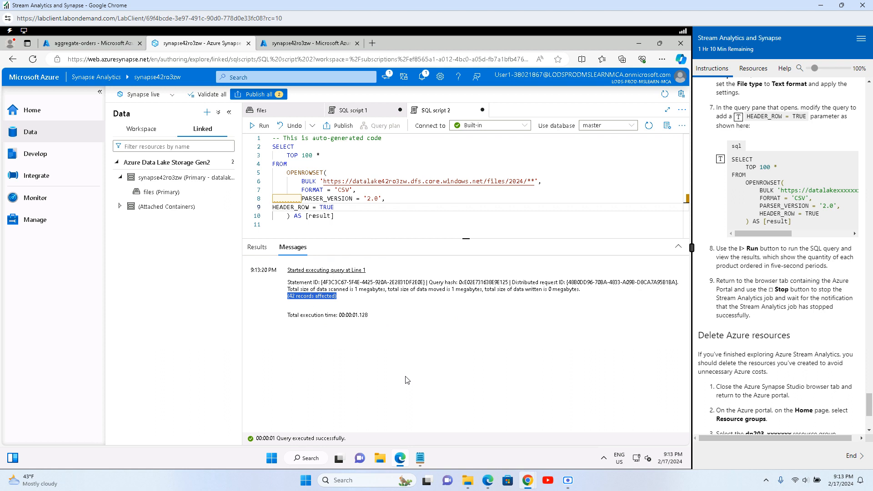
click(456, 355)
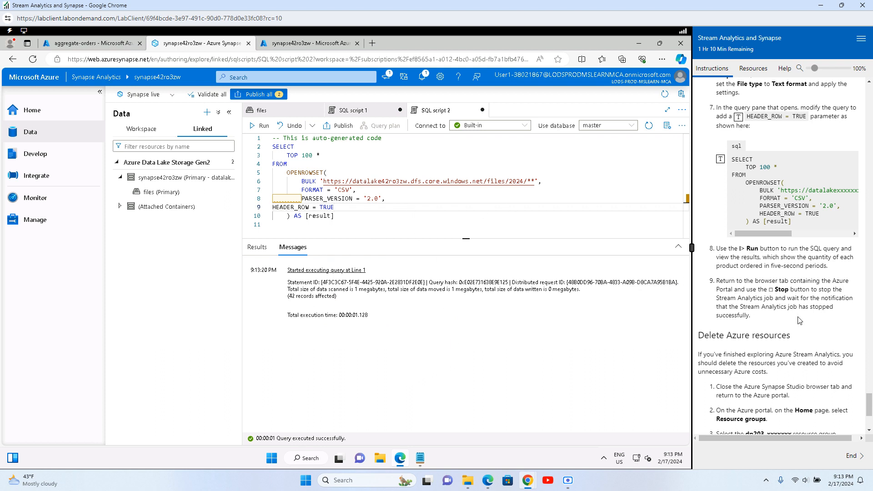
drag(793, 324, 737, 178)
click(770, 307)
click(256, 248)
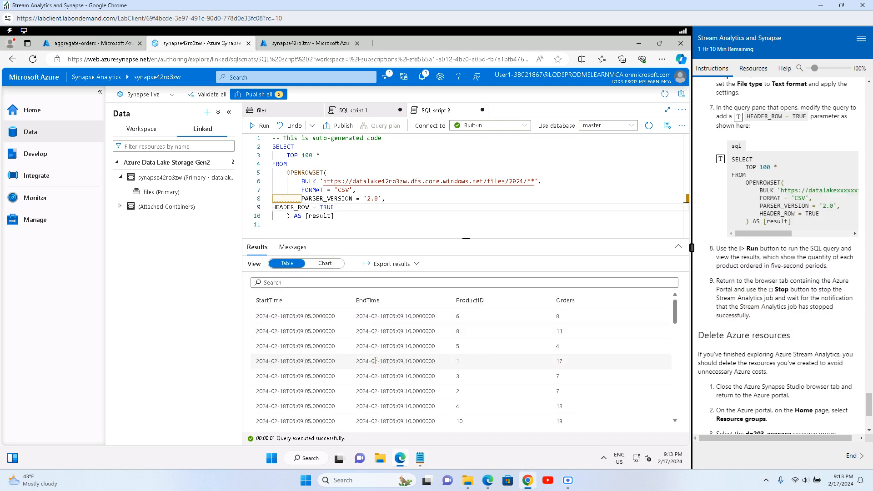
drag(500, 316, 473, 392)
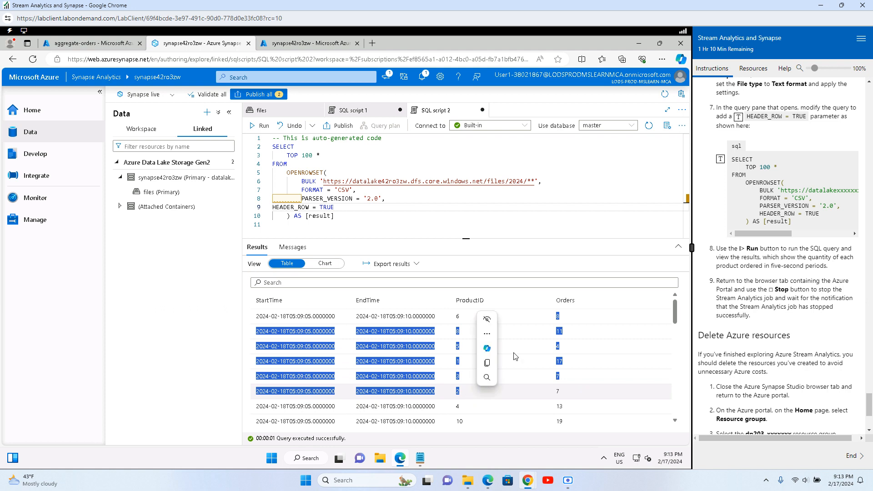
Step: Switch the Data pane to Workspace and run SQL script 1's FactOrder query
click(142, 130)
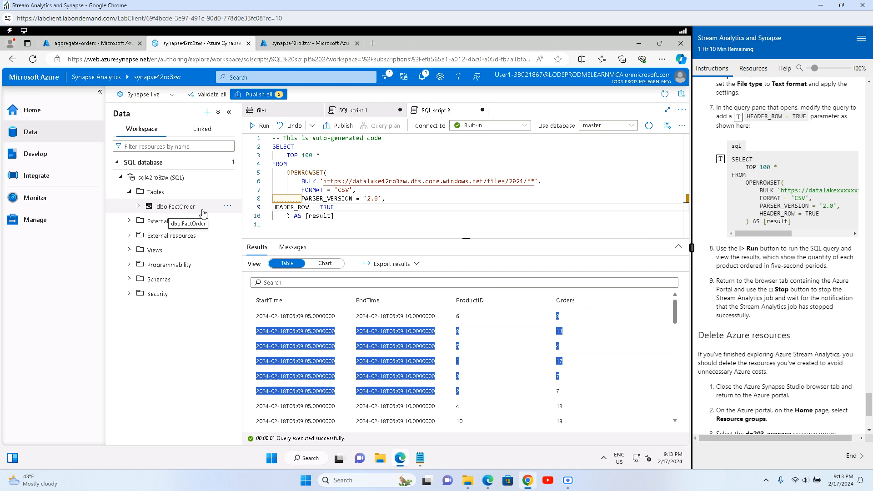
click(355, 112)
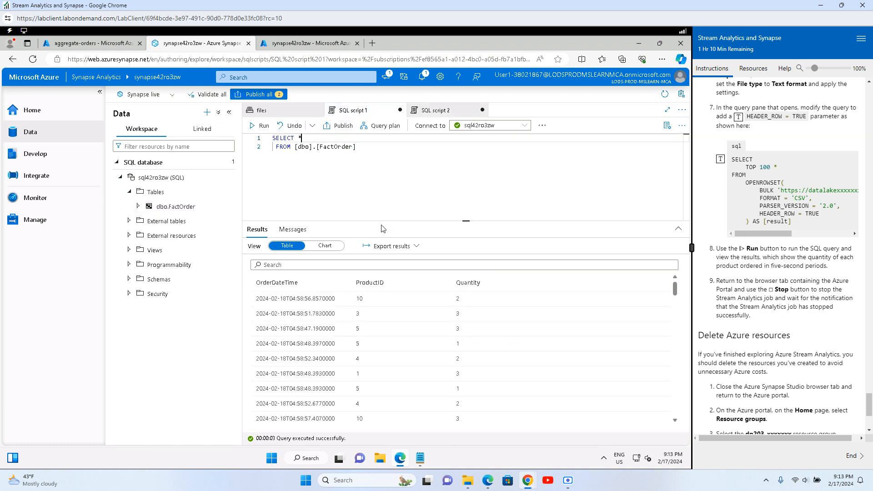
click(252, 126)
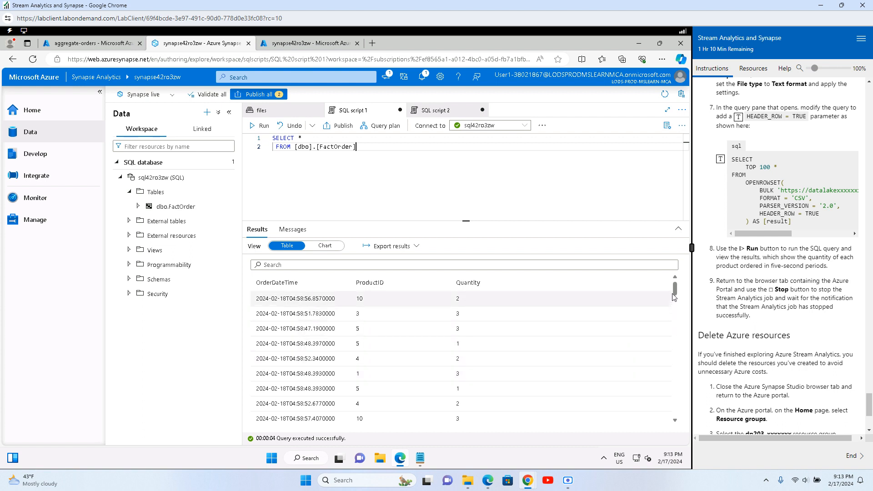
Step: Confirm 100 records affected and review the OrderDateTime, ProductID and Quantity rows
click(299, 232)
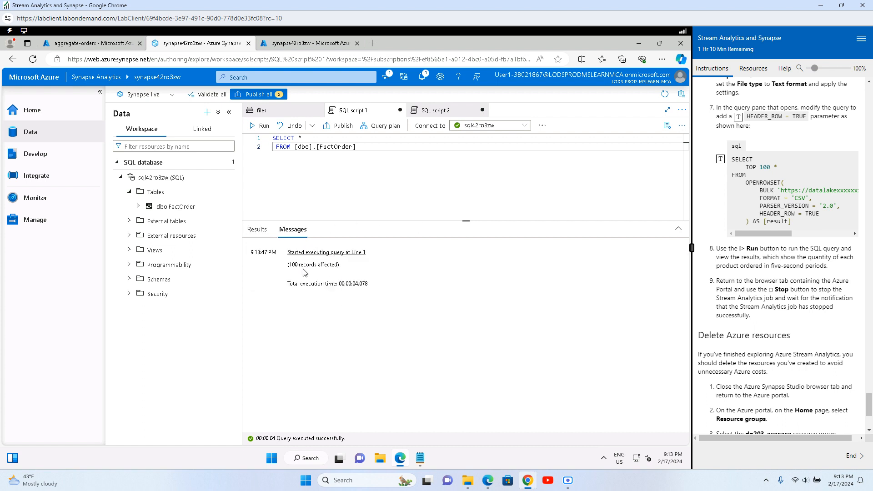
drag(287, 265, 371, 264)
click(492, 325)
click(257, 231)
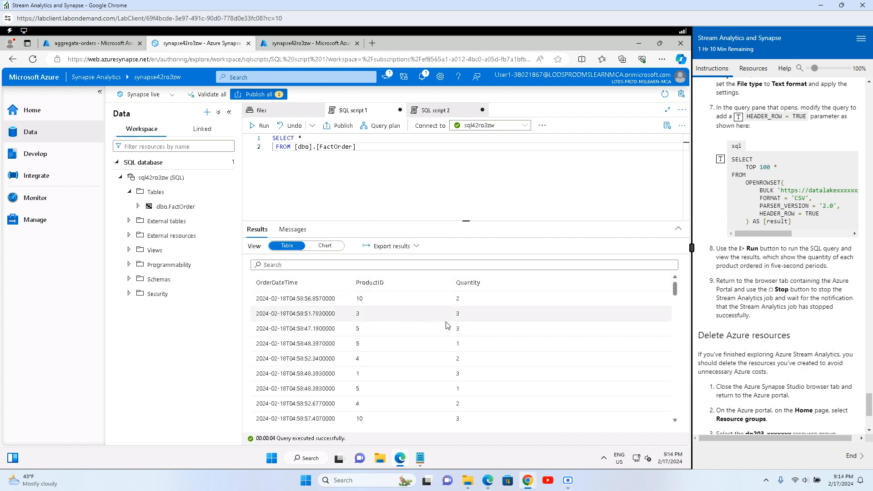
drag(357, 298, 523, 389)
click(539, 345)
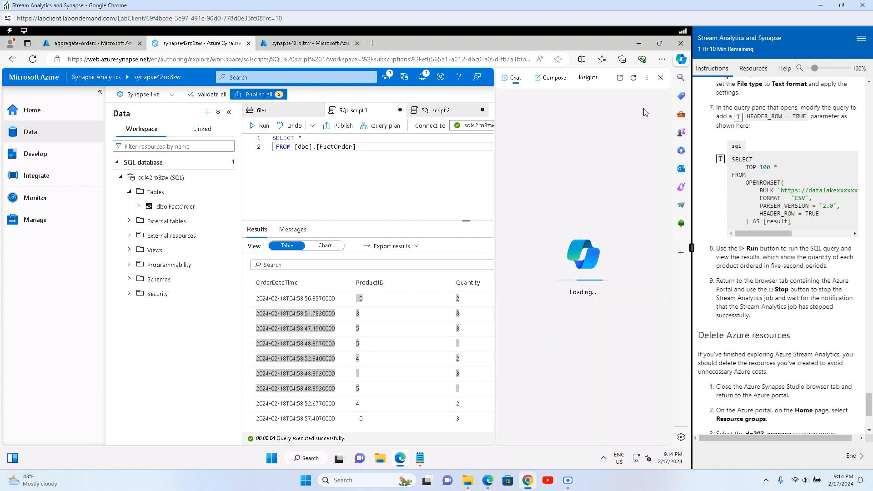
click(660, 77)
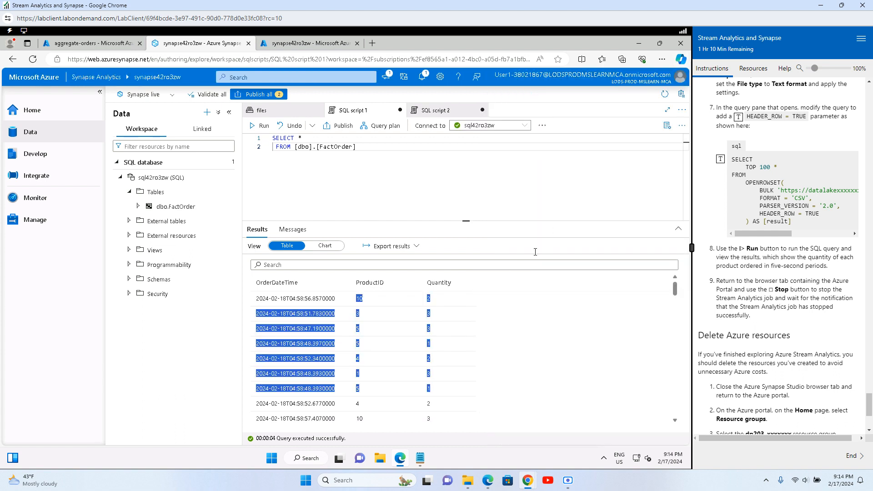
click(444, 204)
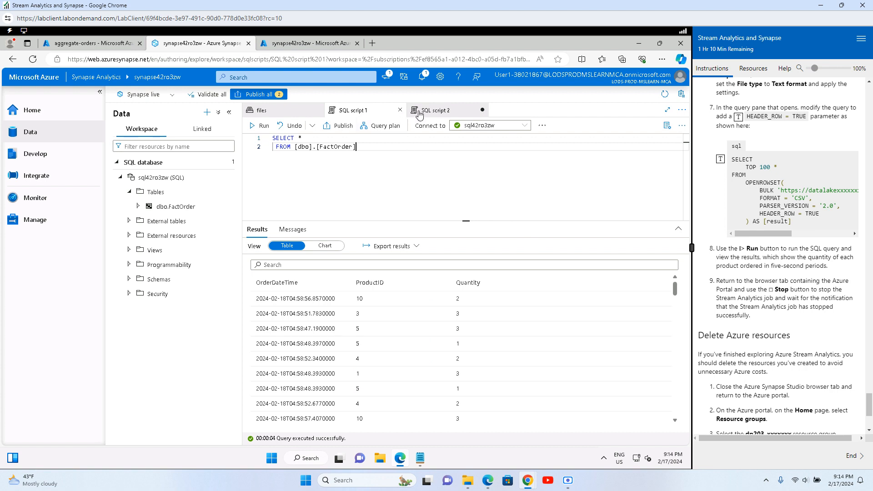
Step: Preview the files/2024/02/18 CSV showing STARTTIME, ENDTIME, PRODUCTID and ORDERS columns
click(271, 112)
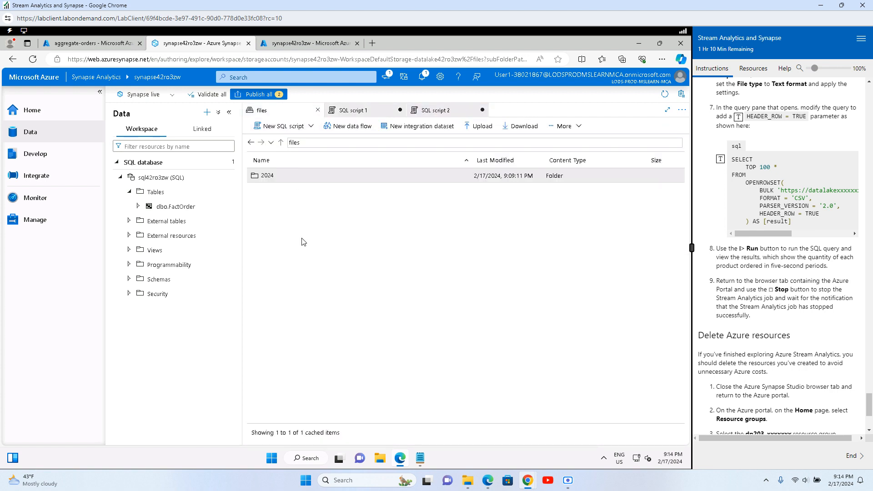
double_click(273, 180)
double_click(272, 172)
right_click(443, 175)
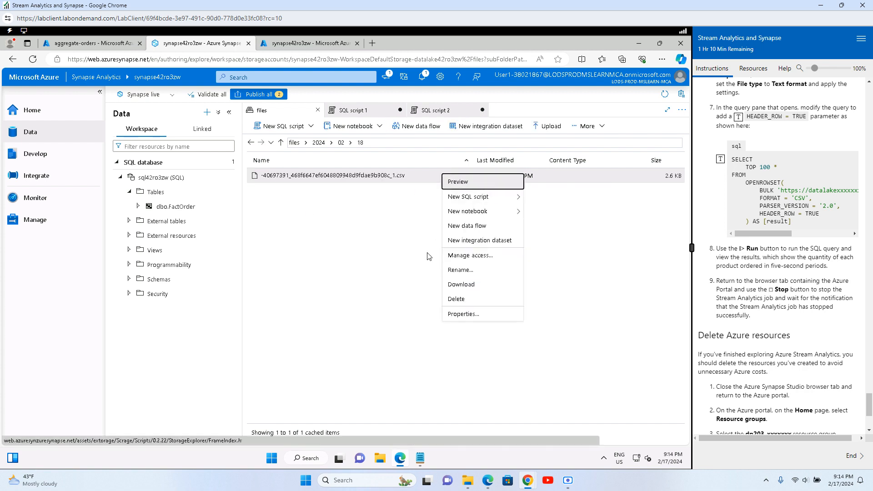
click(487, 184)
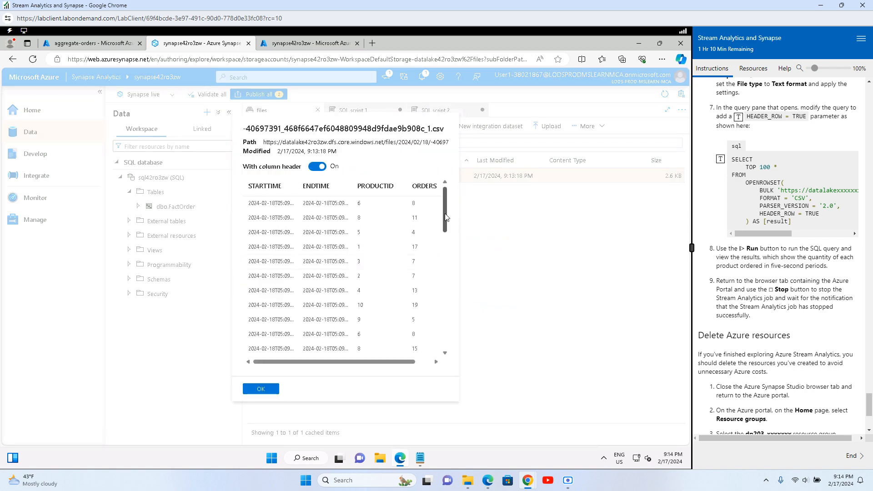
scroll(452, 273, down, 10)
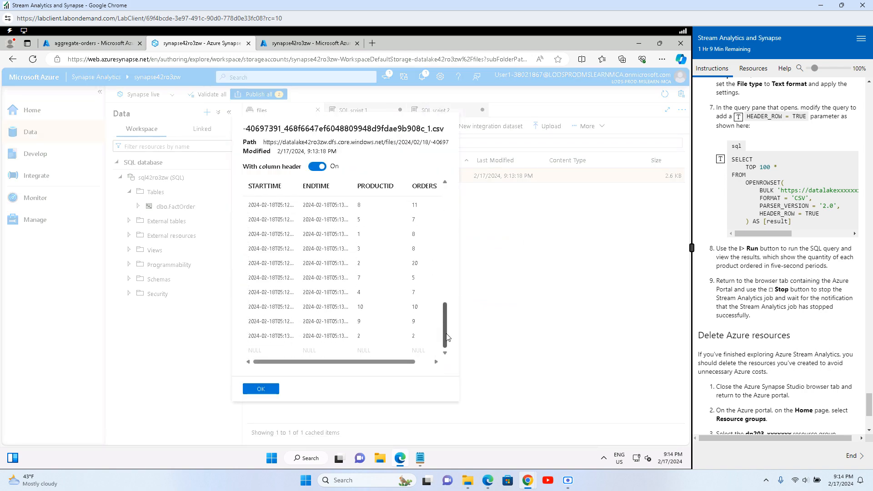
scroll(448, 337, up, 10)
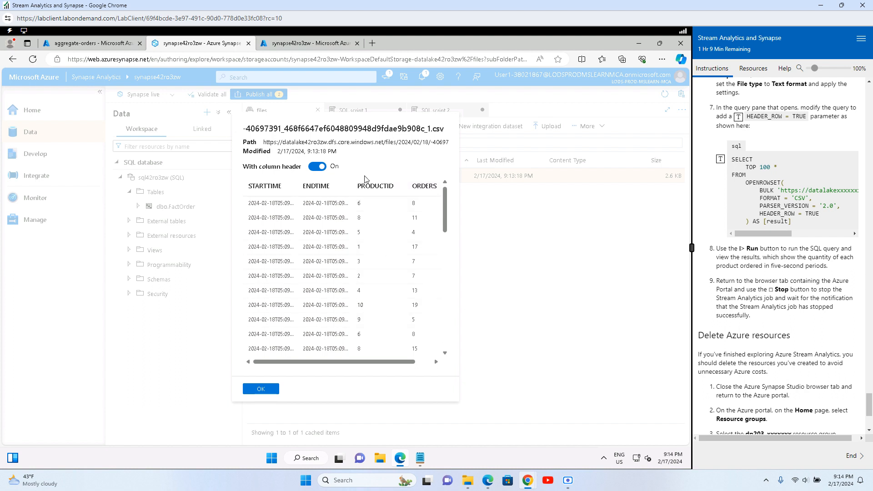
scroll(307, 319, down, 3)
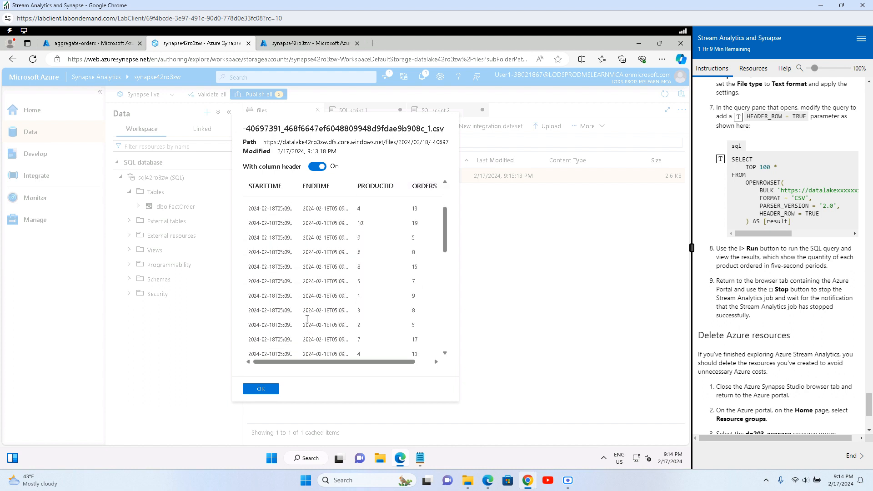
scroll(307, 318, up, 3)
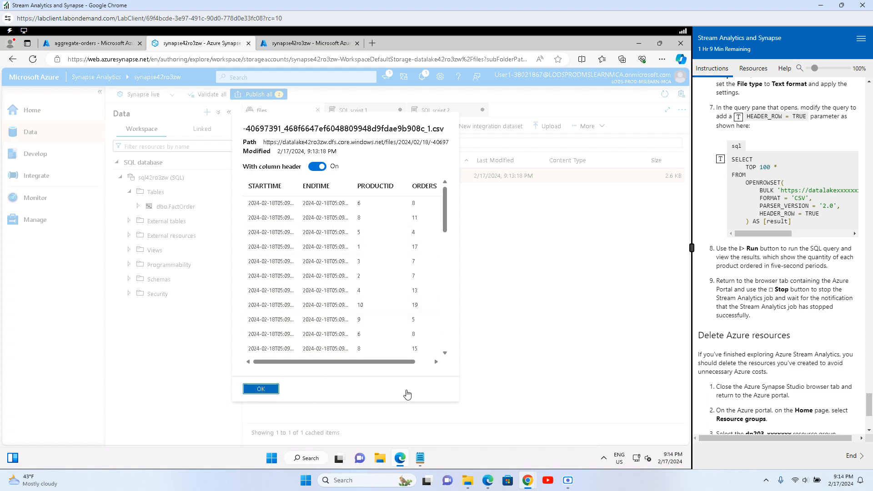
click(259, 389)
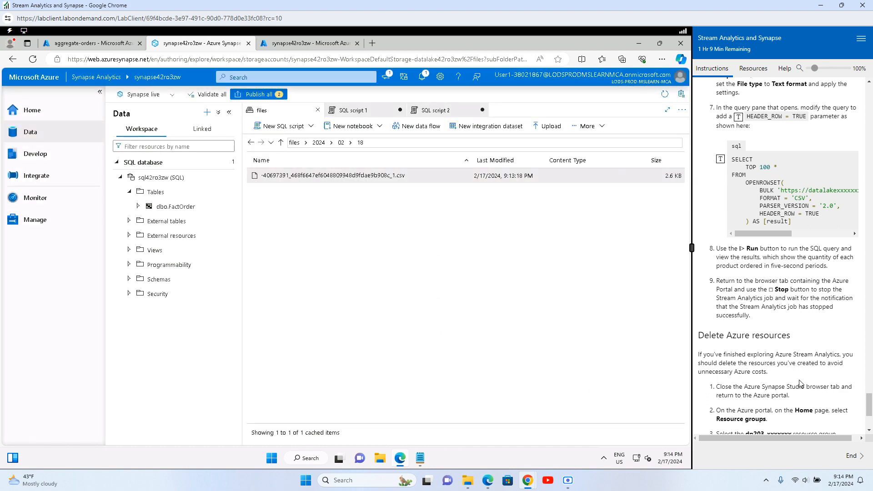